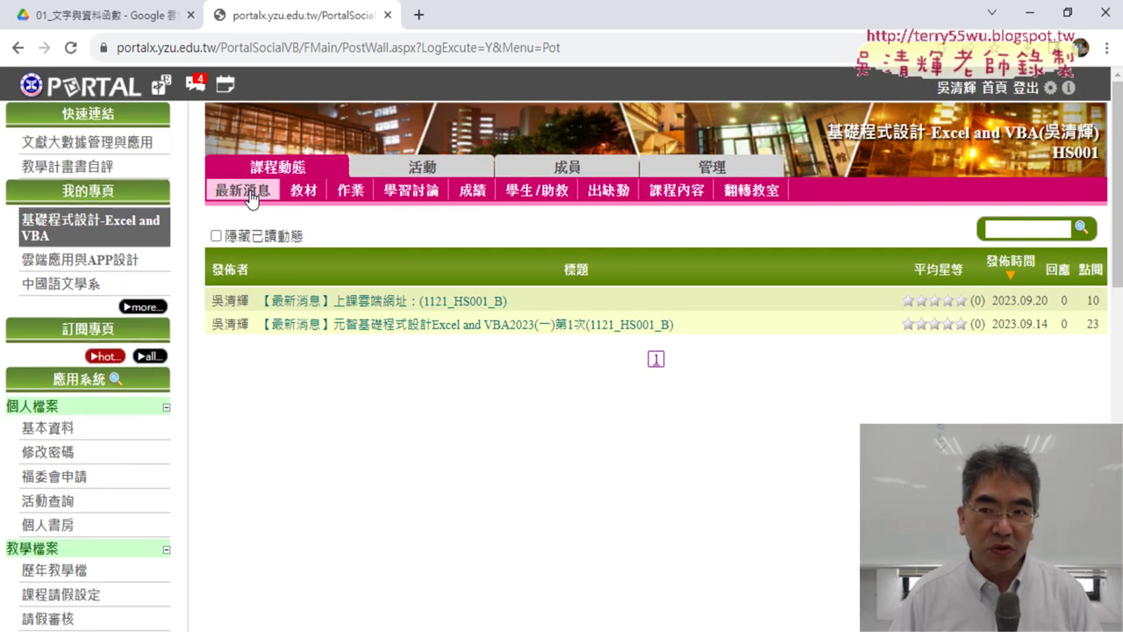
# Open the course's 最新消息 list and expand the second announcement.
pyautogui.click(233, 199)
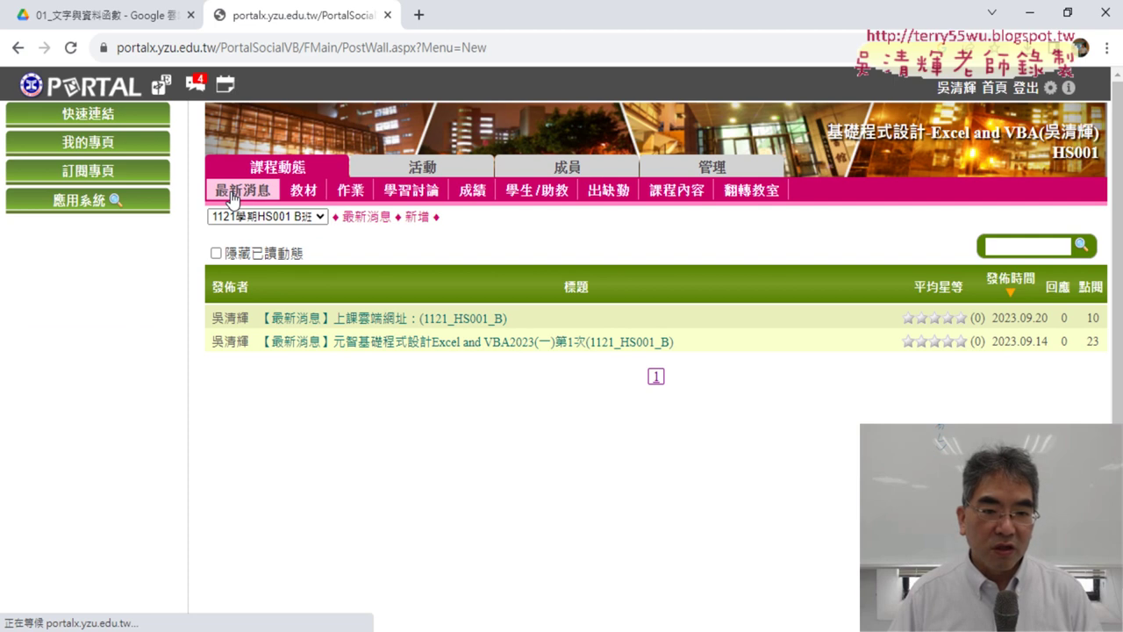
pyautogui.scroll(-1, 575, 333)
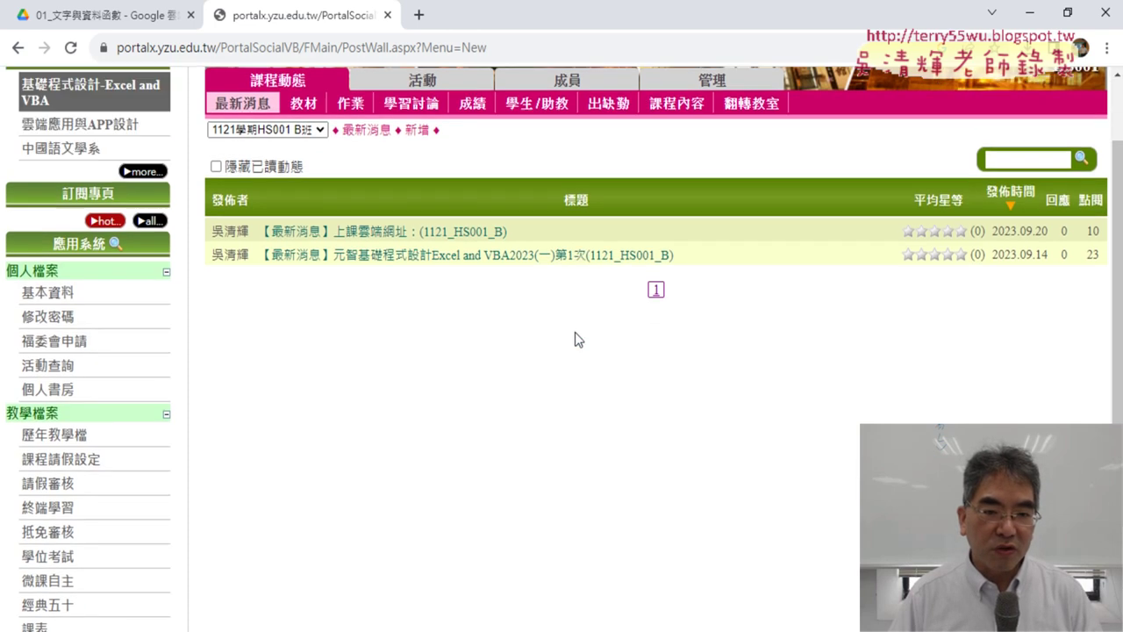
pyautogui.click(424, 257)
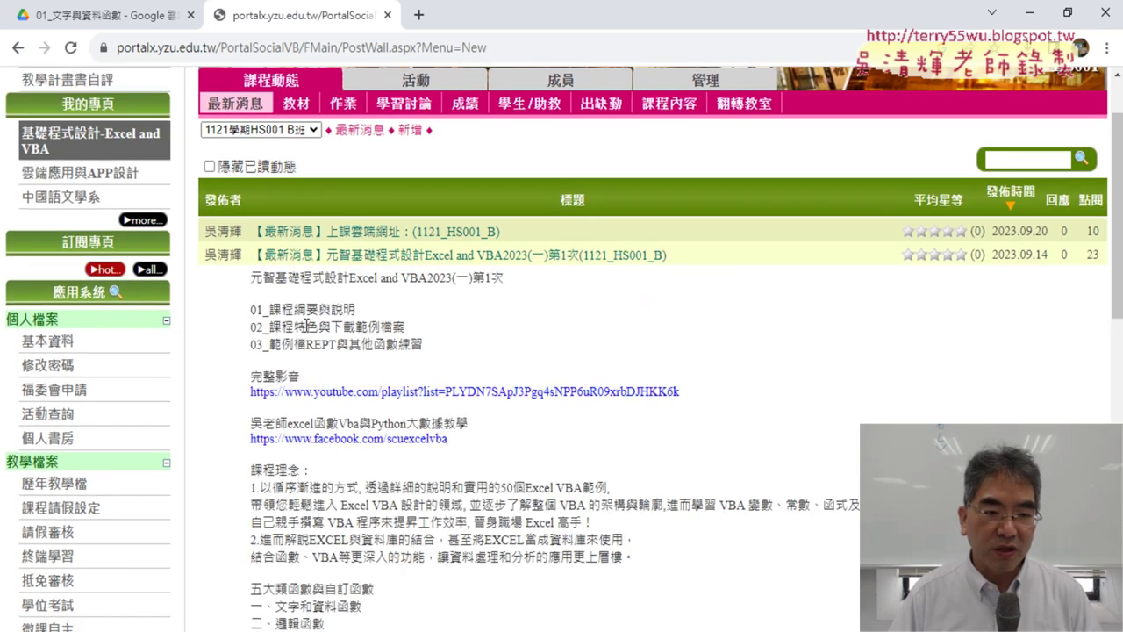
# Highlight the announcement title, outline items 01–03 and 範例檔案, then return to Google Drive.
pyautogui.moveTo(259, 283); pyautogui.dragTo(516, 291)
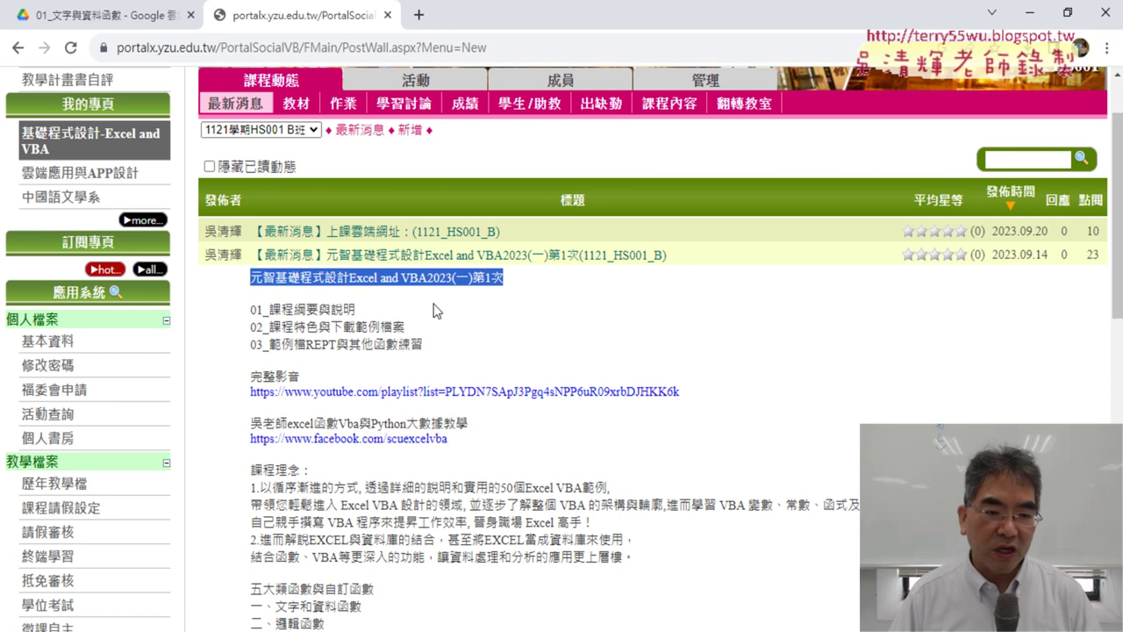
pyautogui.moveTo(444, 350); pyautogui.dragTo(251, 308)
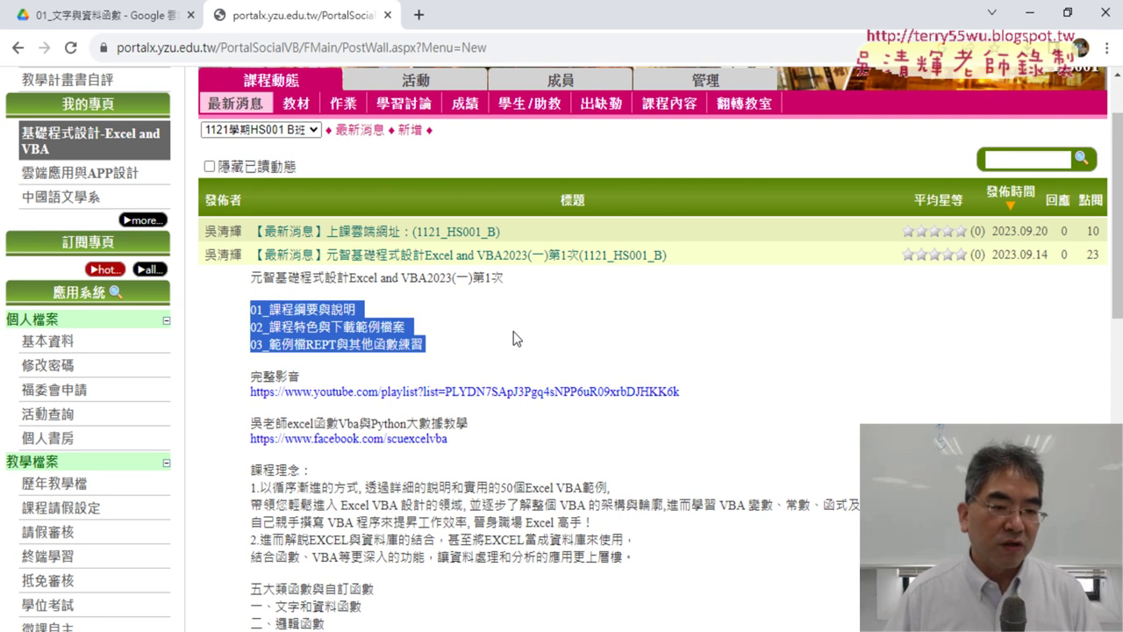
pyautogui.click(358, 331)
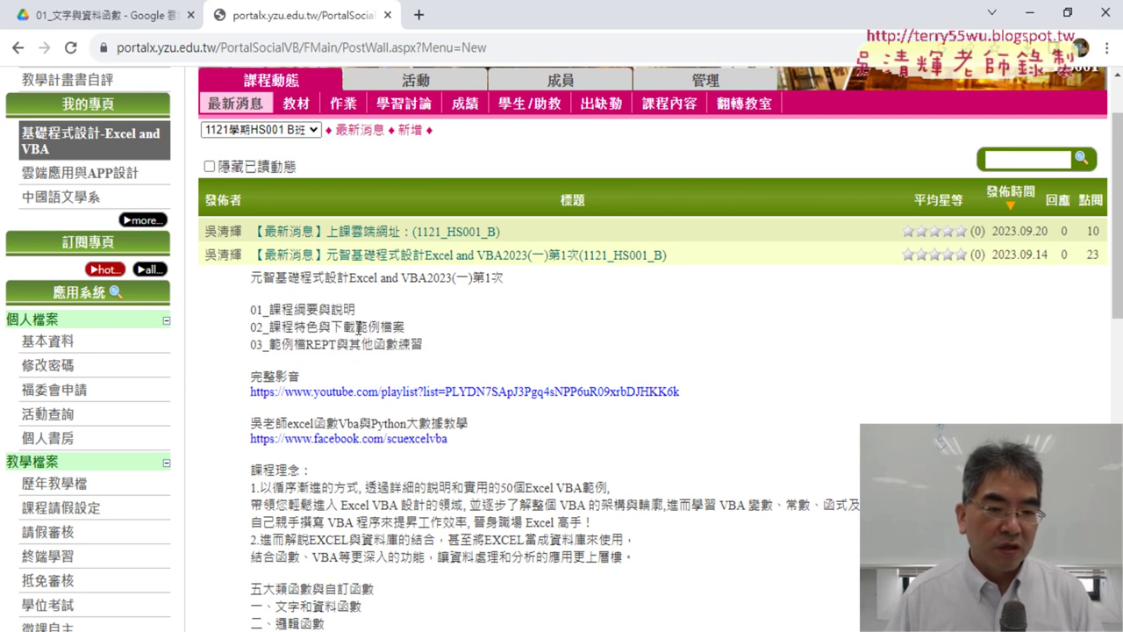
pyautogui.moveTo(356, 327); pyautogui.dragTo(403, 321)
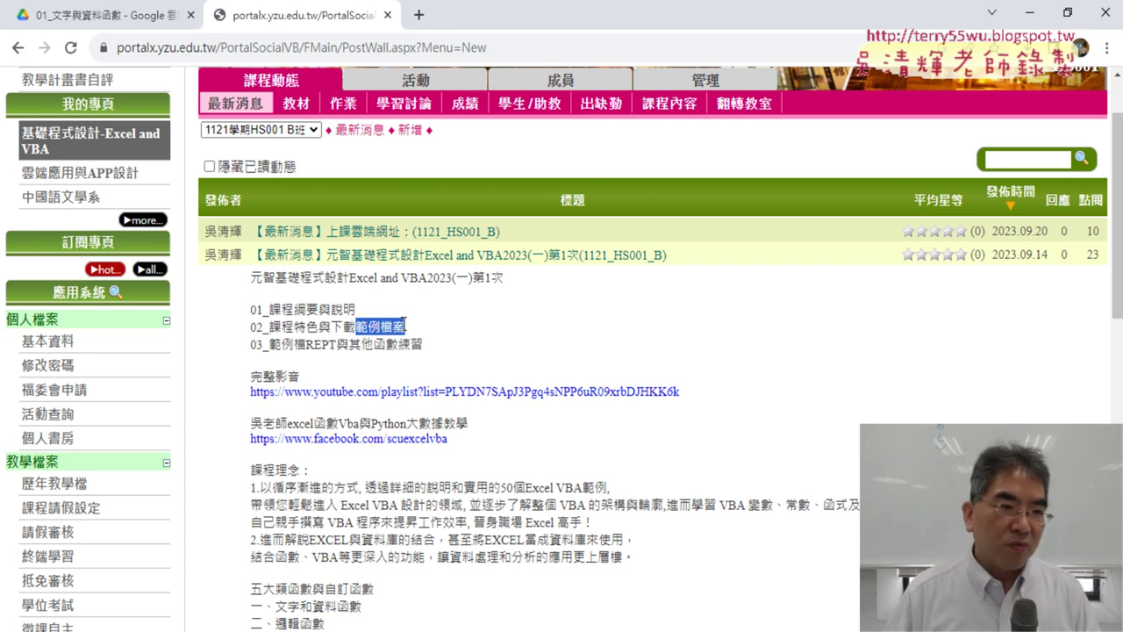
pyautogui.click(122, 27)
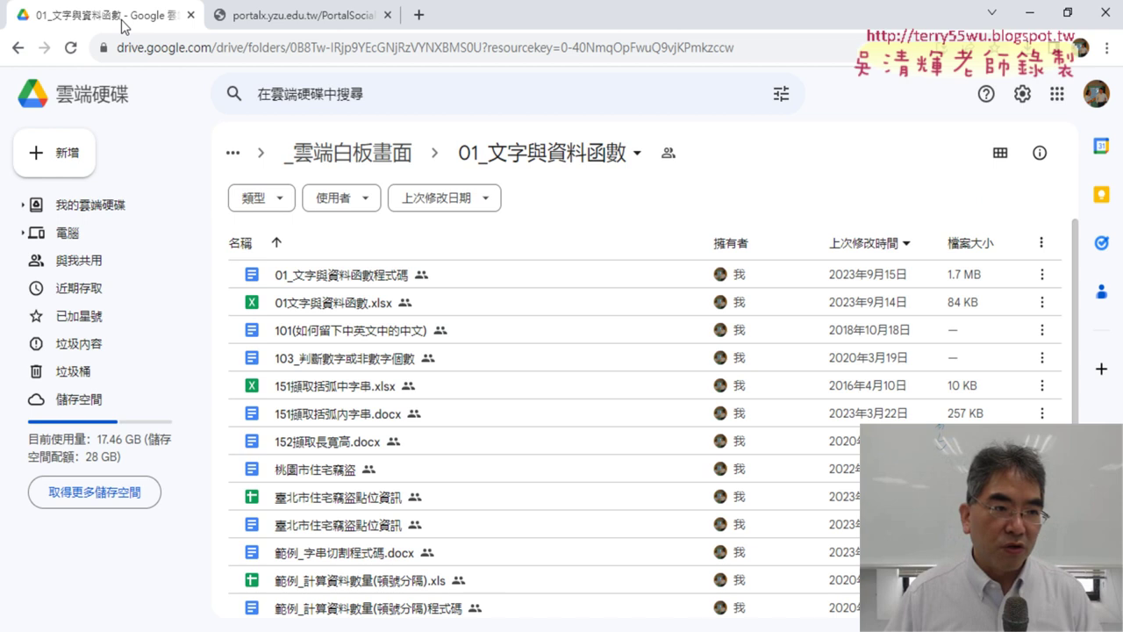
# Open the 01_文字與資料函數 folder, select 01文字與資料函數.xlsx, and check the browser's downloads.
pyautogui.click(391, 153)
pyautogui.doubleClick(383, 274)
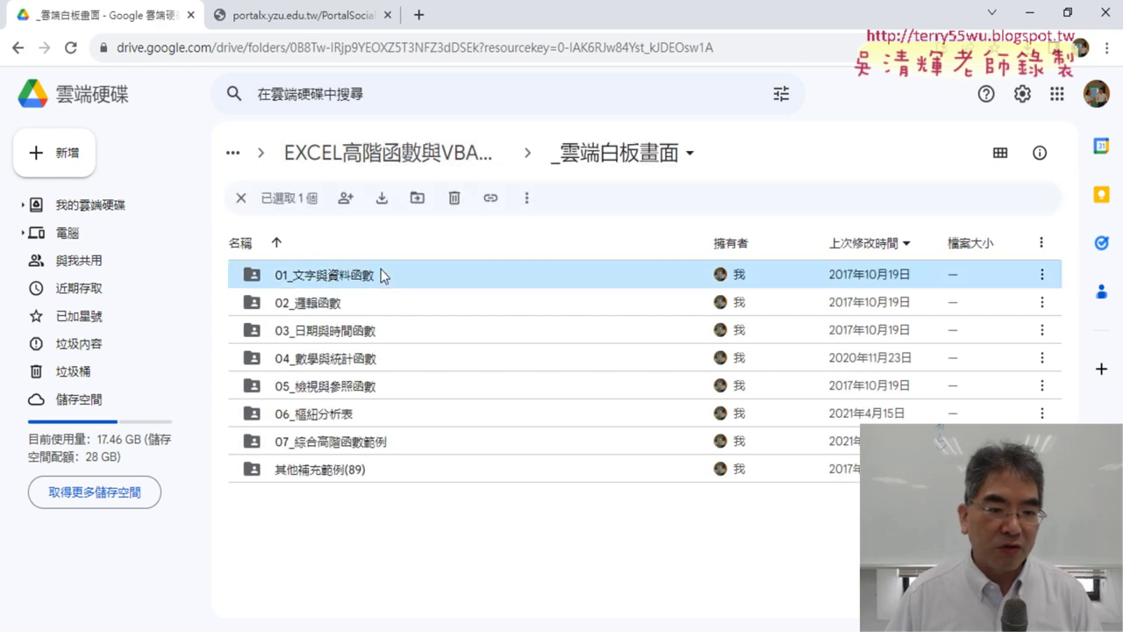
pyautogui.click(355, 304)
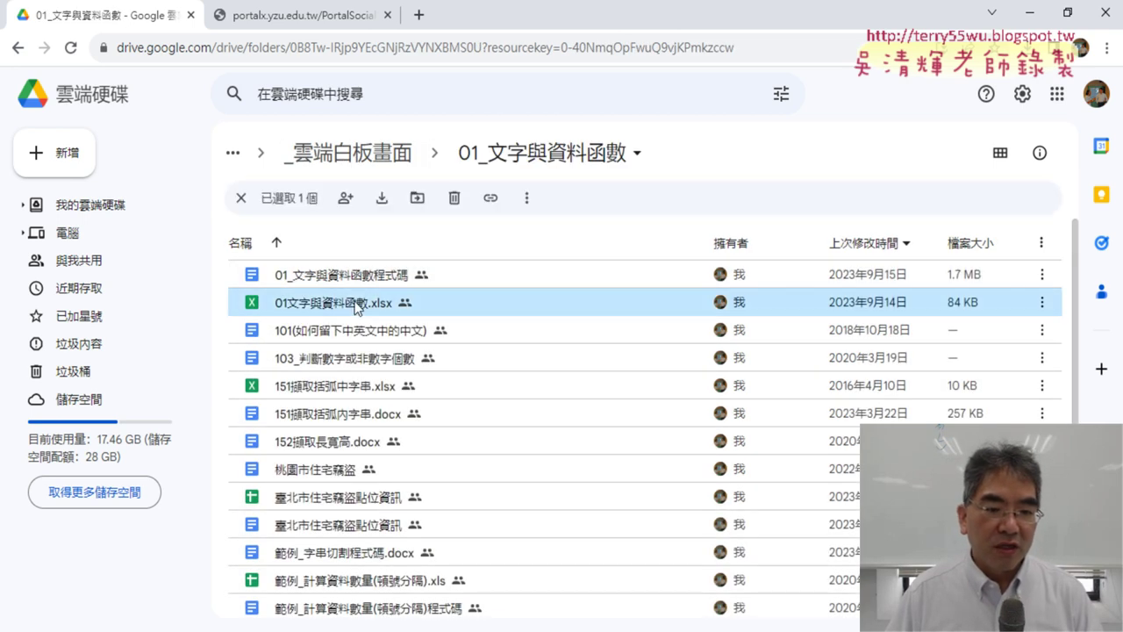
pyautogui.rightClick(355, 304)
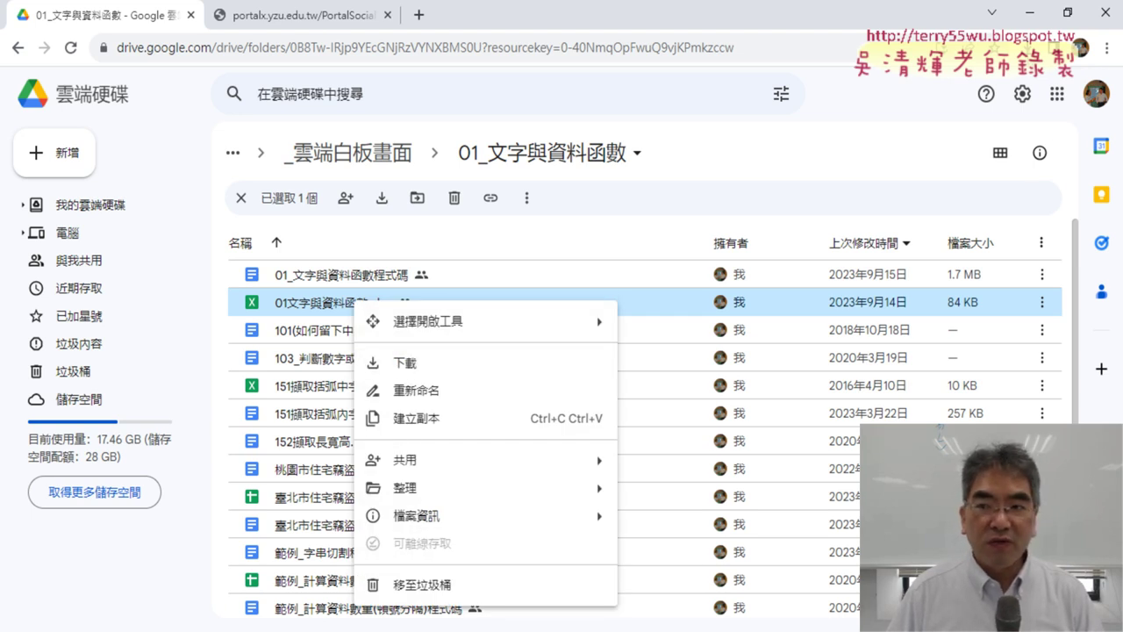
pyautogui.click(1051, 47)
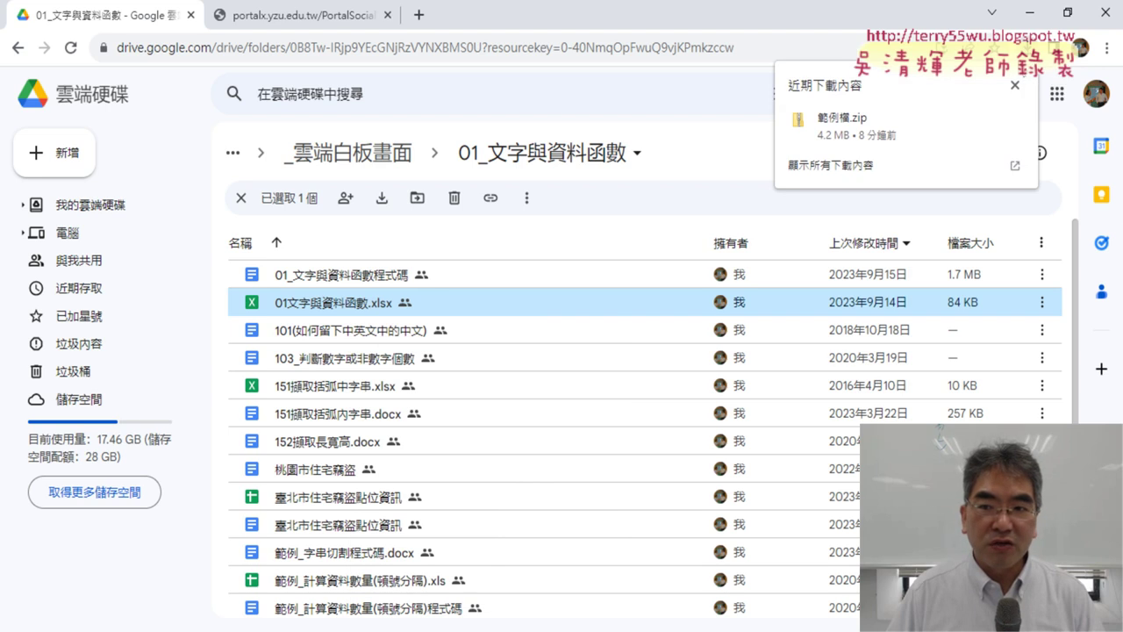
pyautogui.click(838, 172)
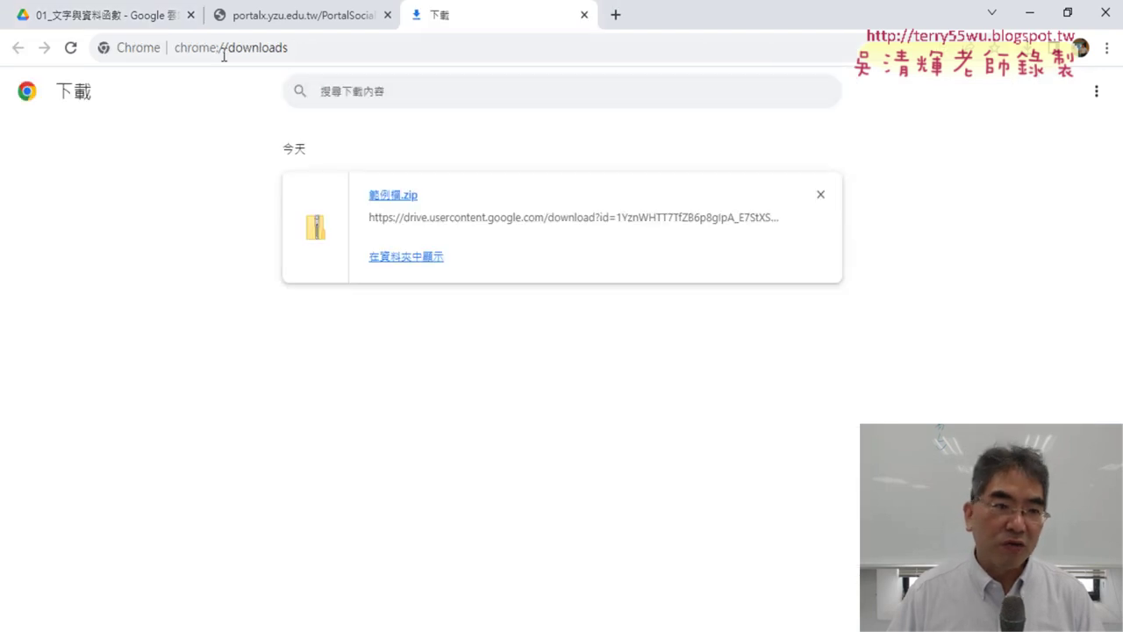
pyautogui.click(105, 15)
# Download 01文字與資料函數.xlsx and open it in Excel from the Downloads folder.
pyautogui.rightClick(349, 309)
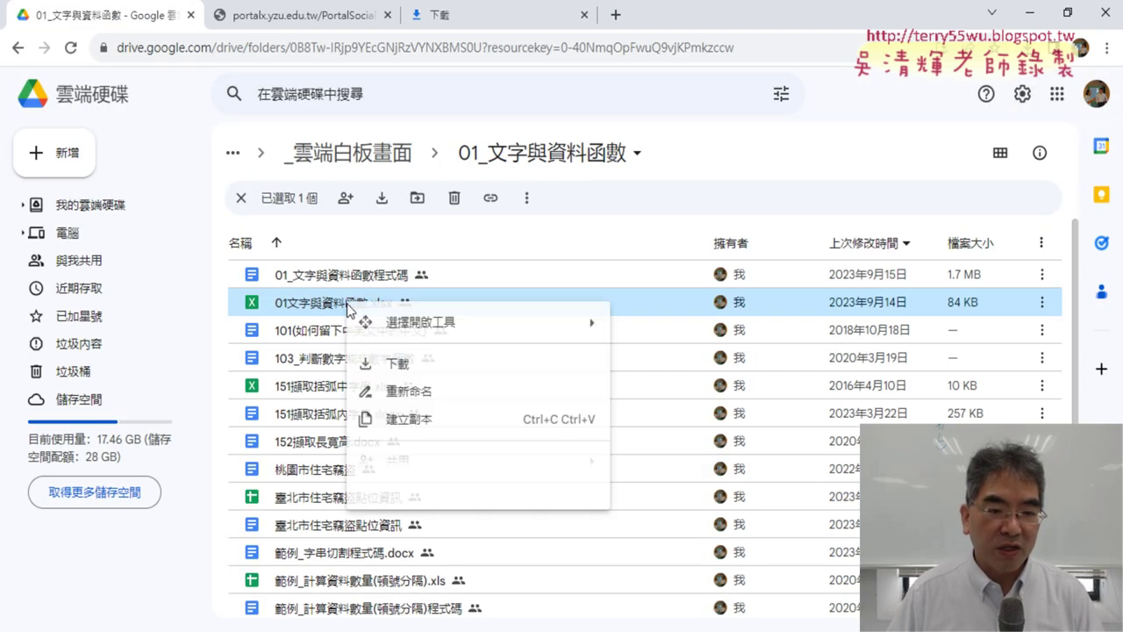
pyautogui.click(402, 365)
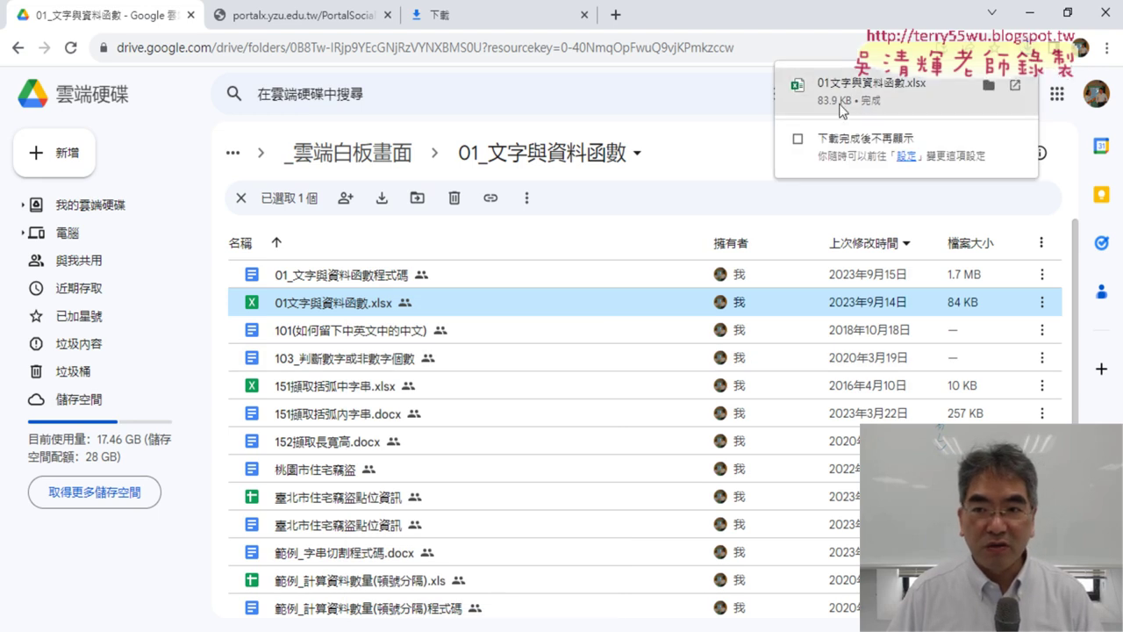
pyautogui.click(989, 85)
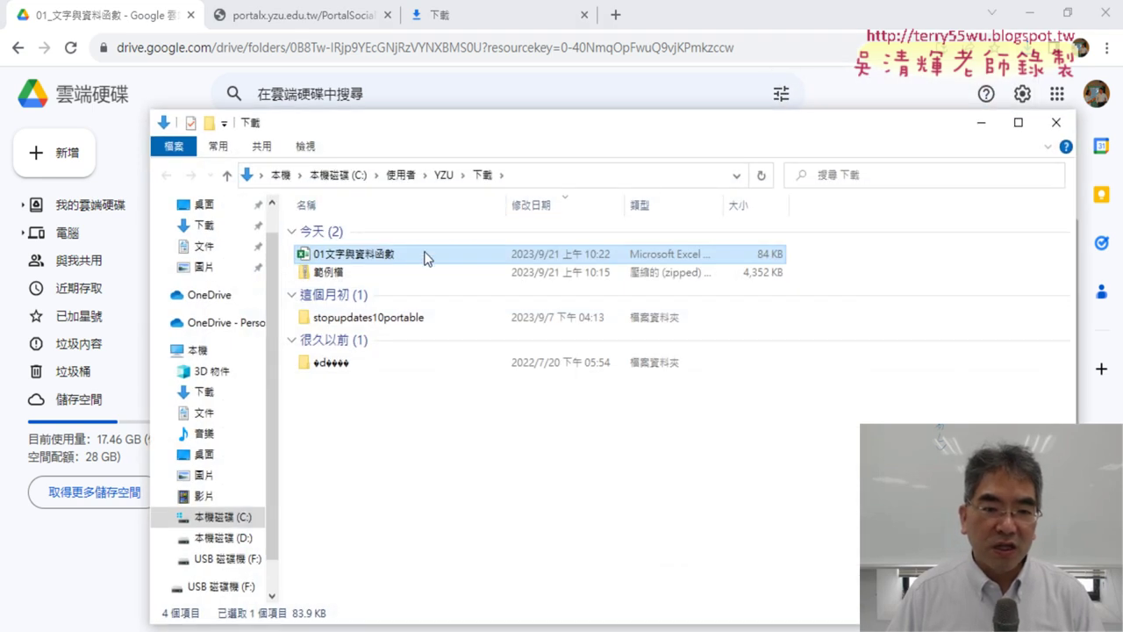
pyautogui.doubleClick(383, 255)
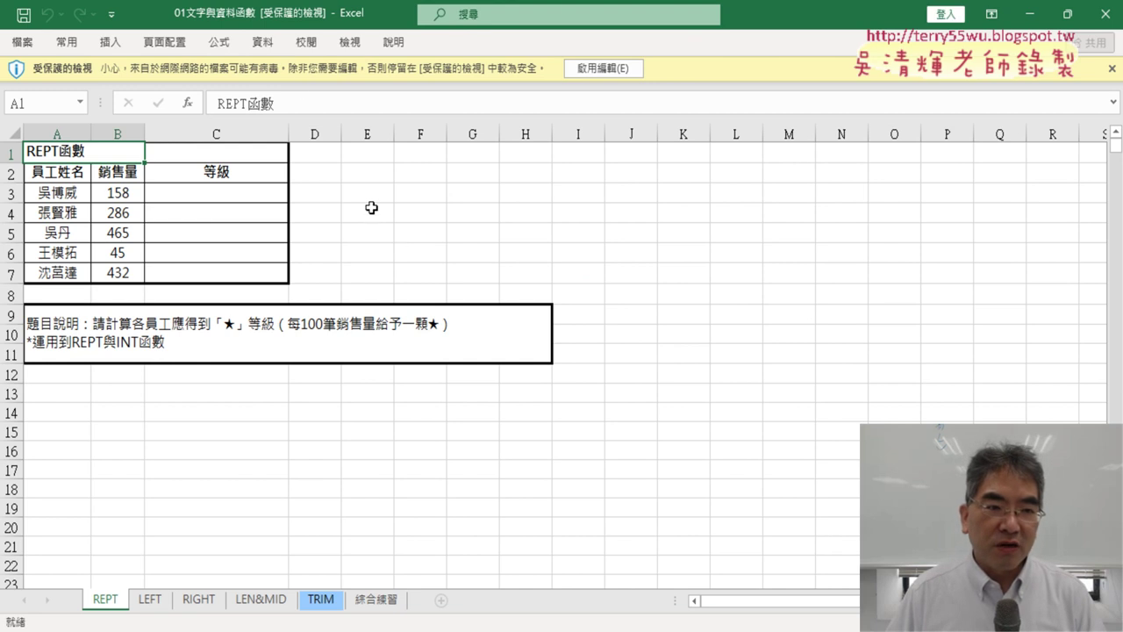
# Enable editing so the 01文字與資料函數 workbook leaves Protected View.
pyautogui.click(604, 70)
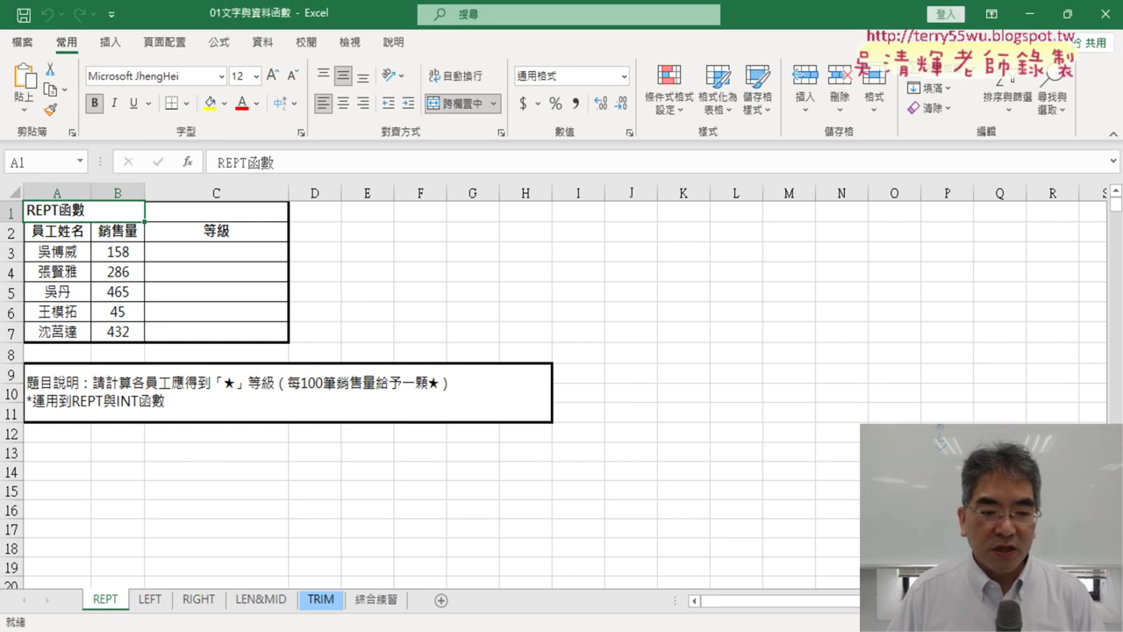
# Return to the portal announcement and highlight REPT與其他函數練習 in outline item 03.
pyautogui.hotkey('alt', 'Tab')
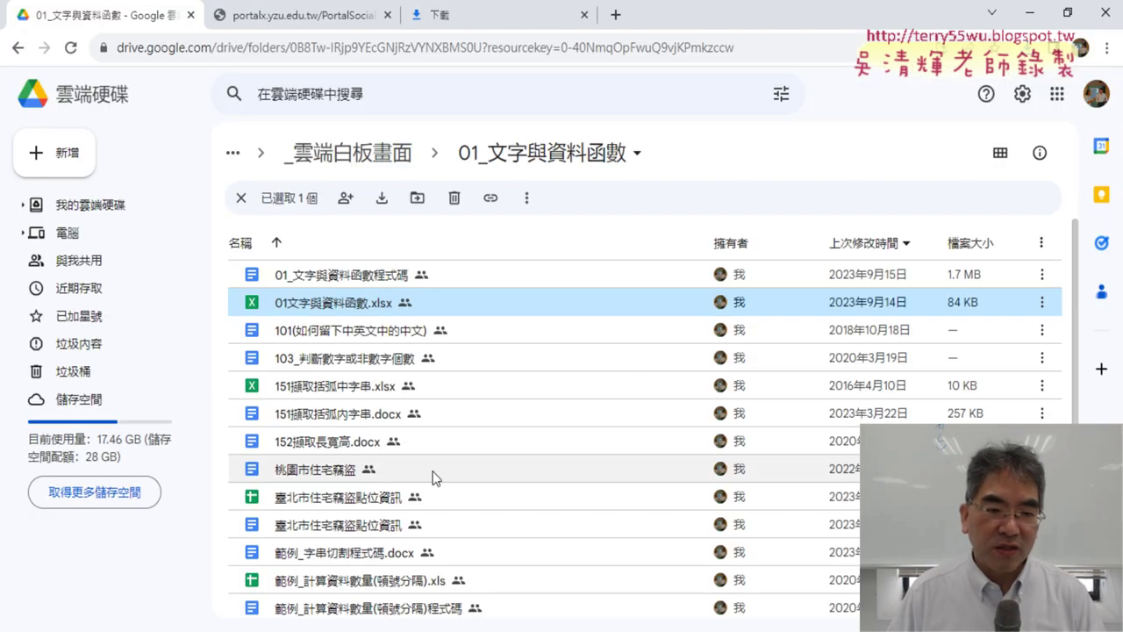
pyautogui.click(355, 16)
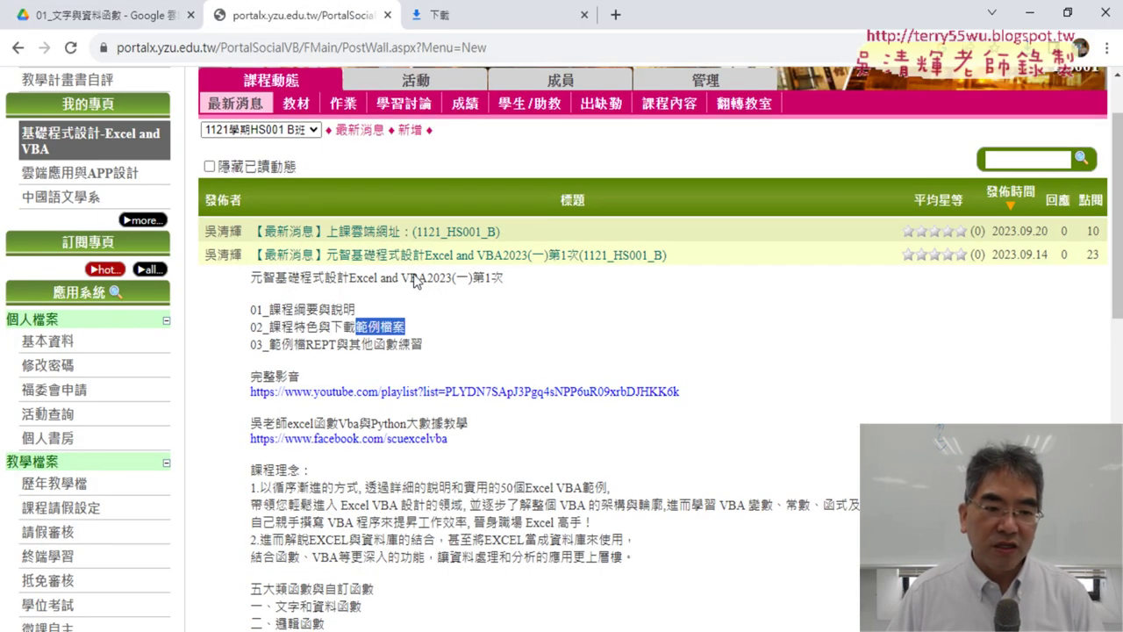
pyautogui.moveTo(306, 344); pyautogui.dragTo(425, 345)
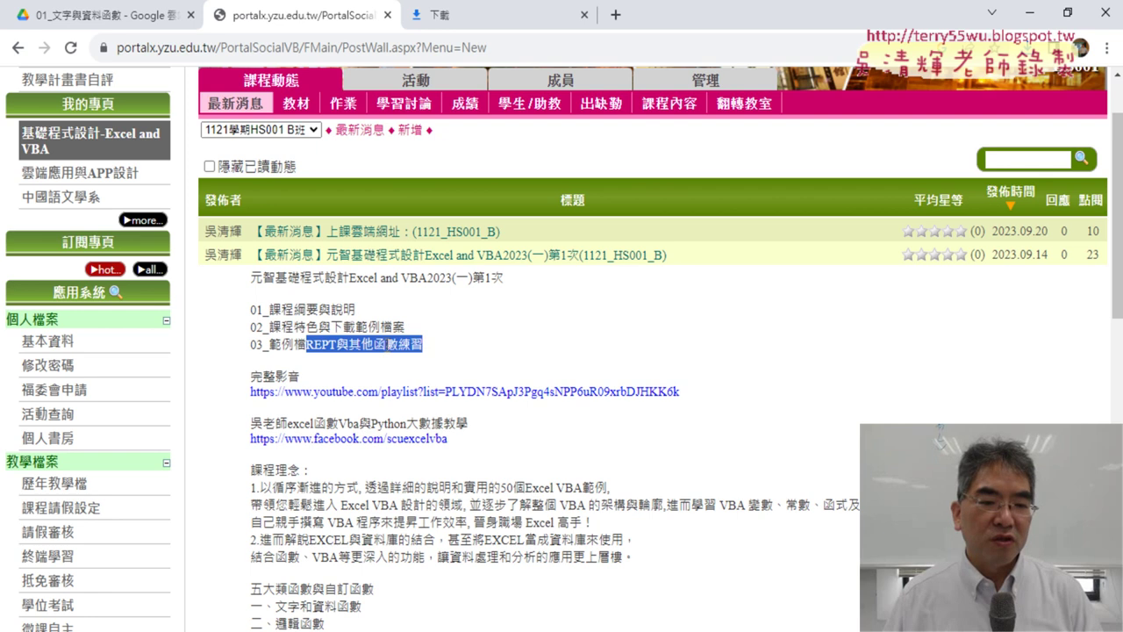
pyautogui.moveTo(397, 346); pyautogui.dragTo(372, 352)
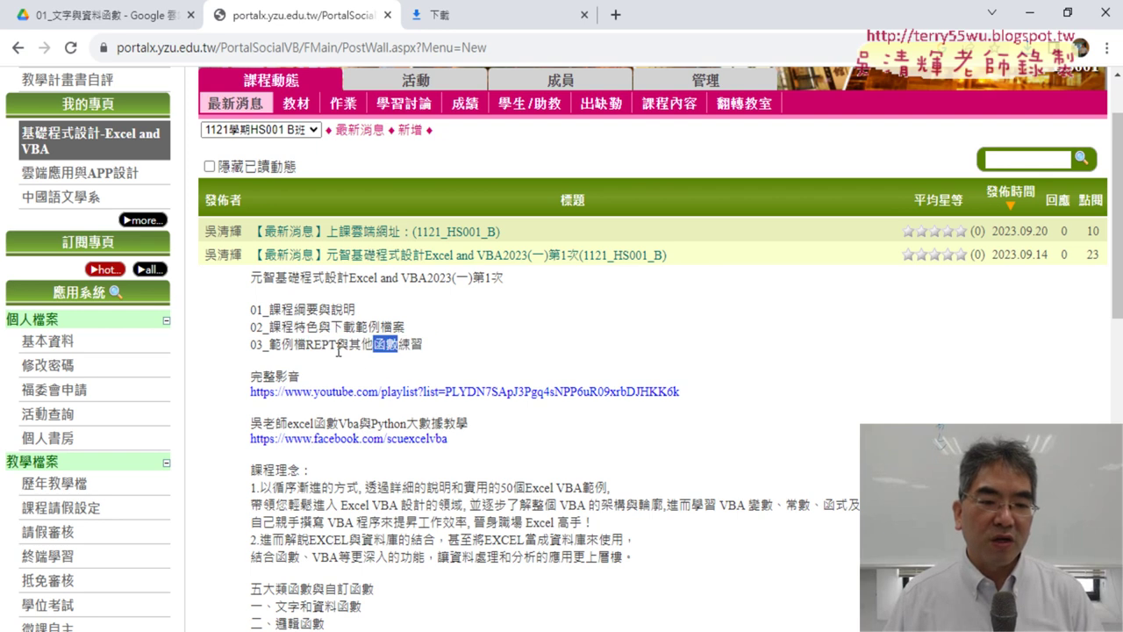
# Back in Excel, scroll to the top of the REPT sheet and take the ★ from the A9 instructions.
pyautogui.click(1029, 12)
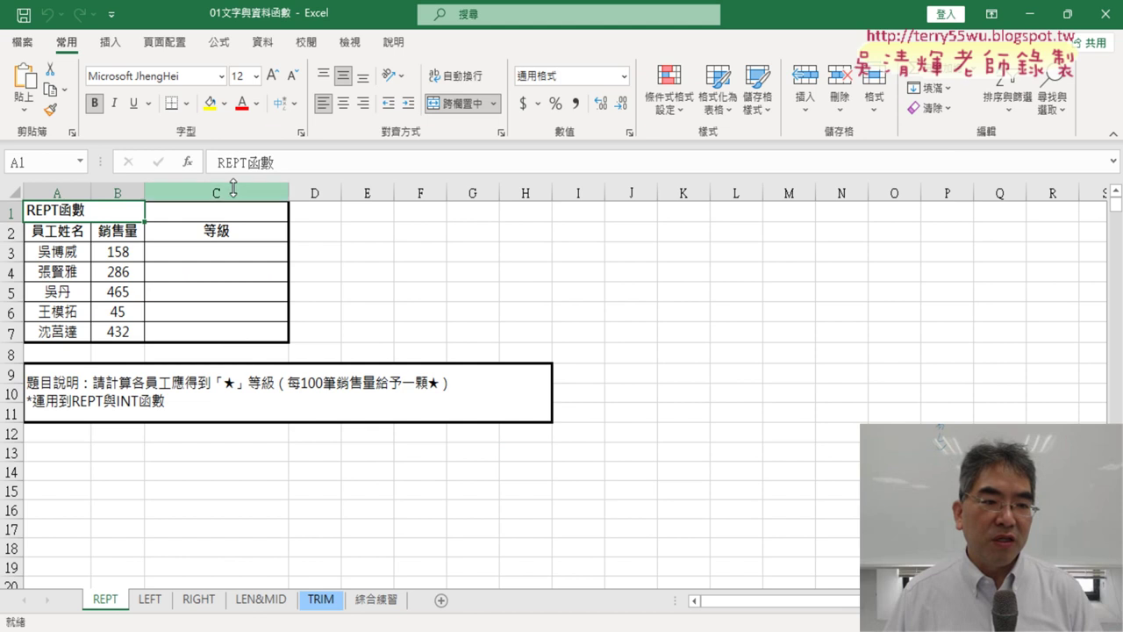
pyautogui.scroll(1, 448, 367)
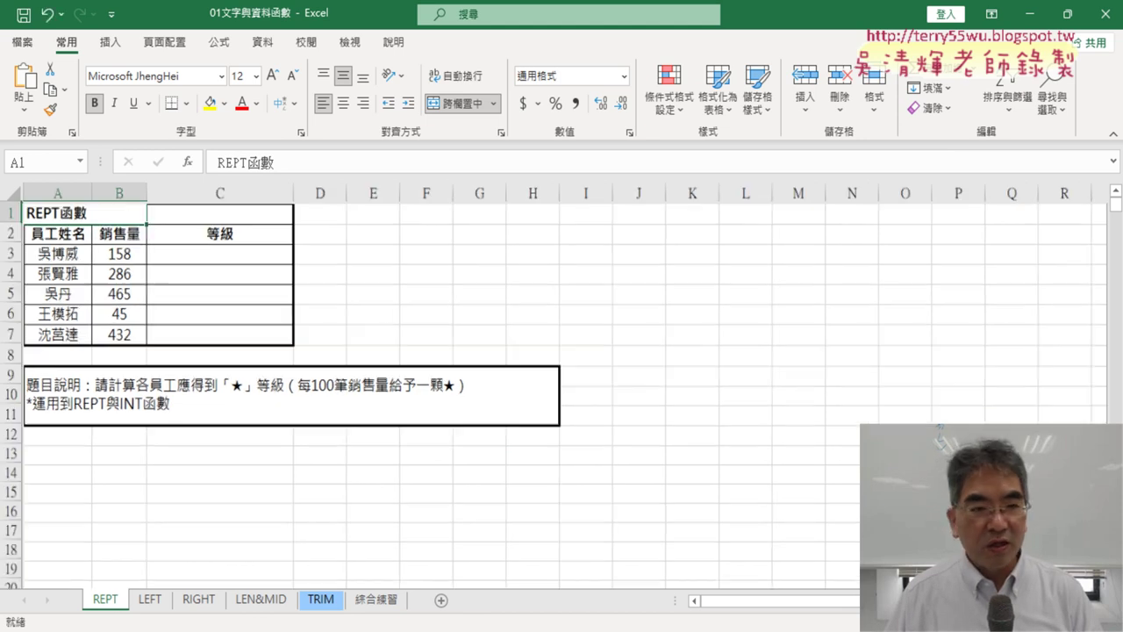
pyautogui.scroll(1, 448, 367)
pyautogui.scroll(2, 448, 367)
pyautogui.scroll(1, 448, 367)
pyautogui.click(369, 300)
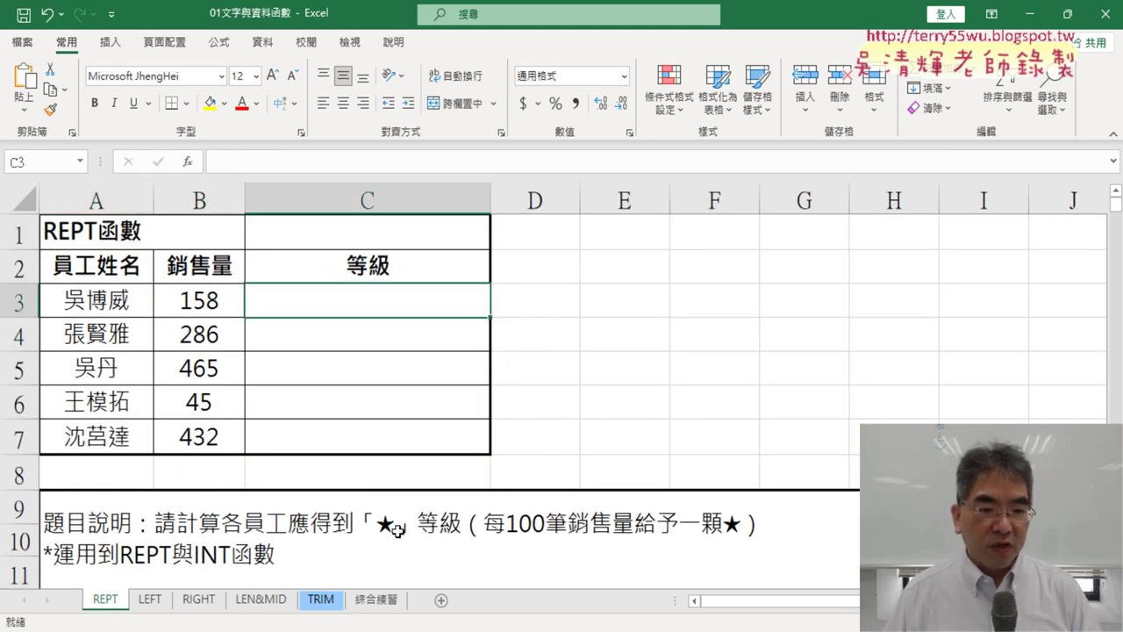
pyautogui.click(366, 220)
pyautogui.click(384, 525)
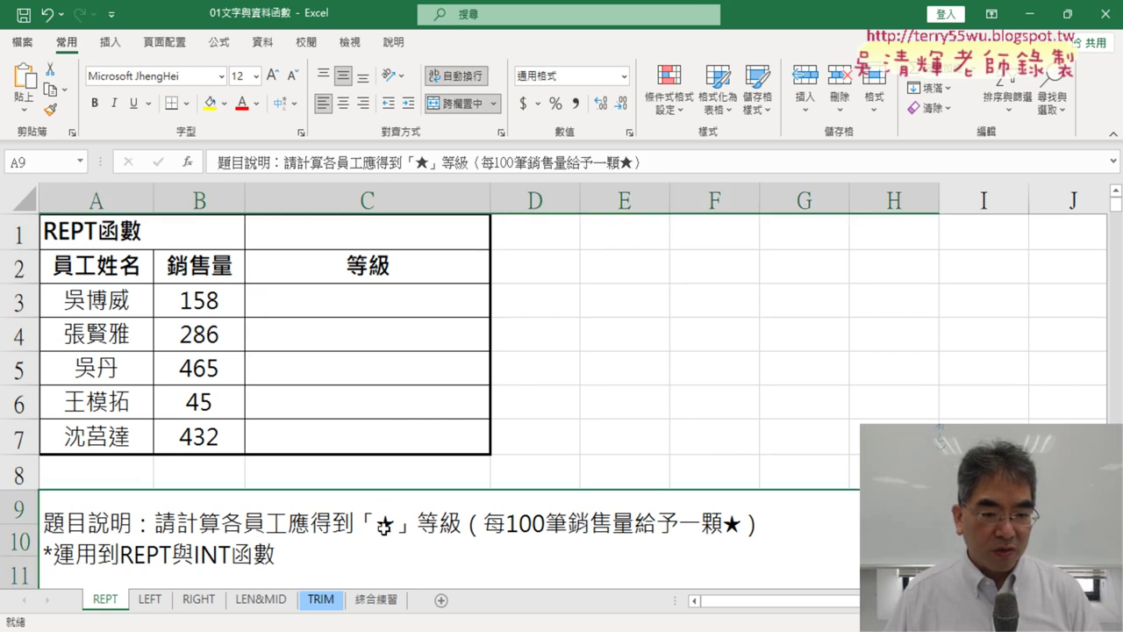
pyautogui.doubleClick(384, 523)
pyautogui.hotkey('ctrl', 'c')
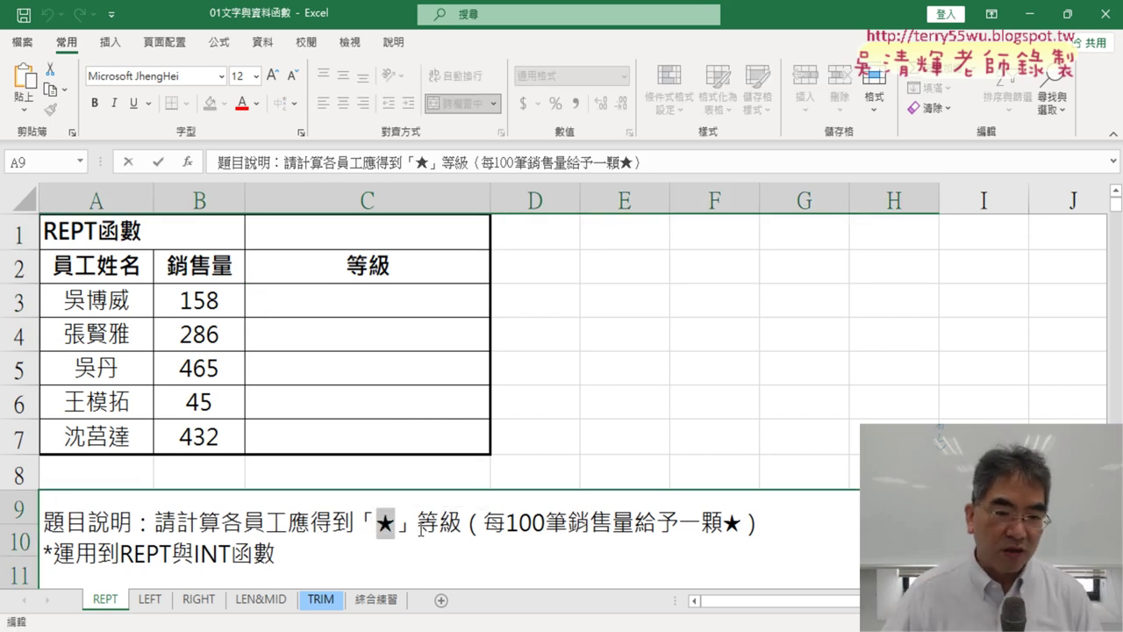
# Paste the ★ symbol into cell C1 of the REPT sheet.
pyautogui.click(397, 227)
pyautogui.doubleClick(397, 227)
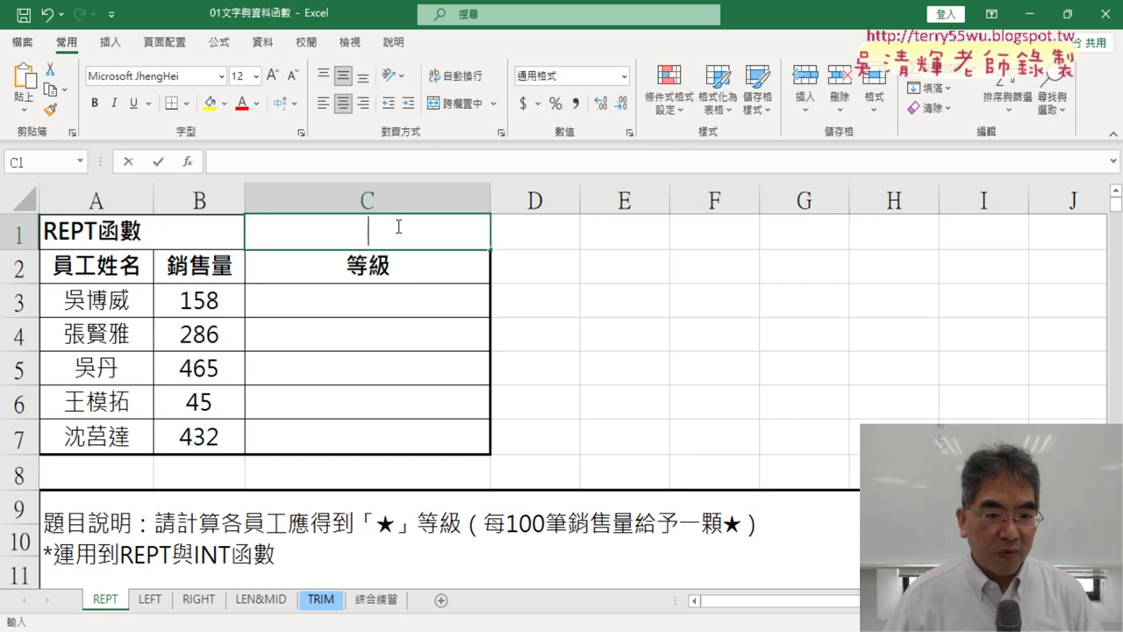
pyautogui.hotkey('ctrl', 'v')
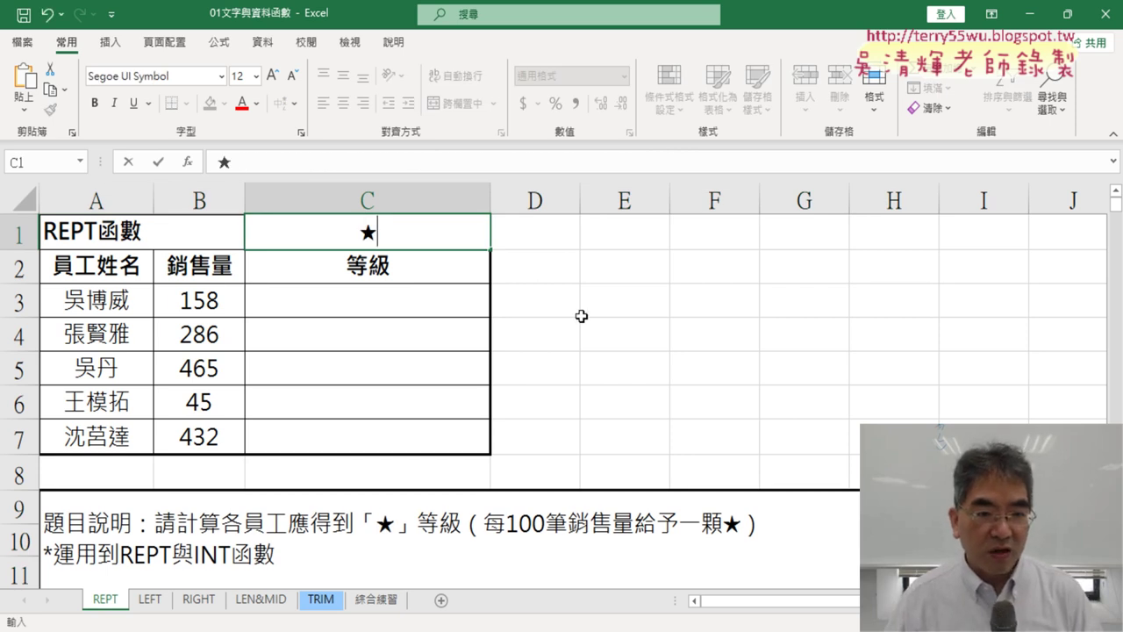
pyautogui.click(585, 324)
pyautogui.click(388, 238)
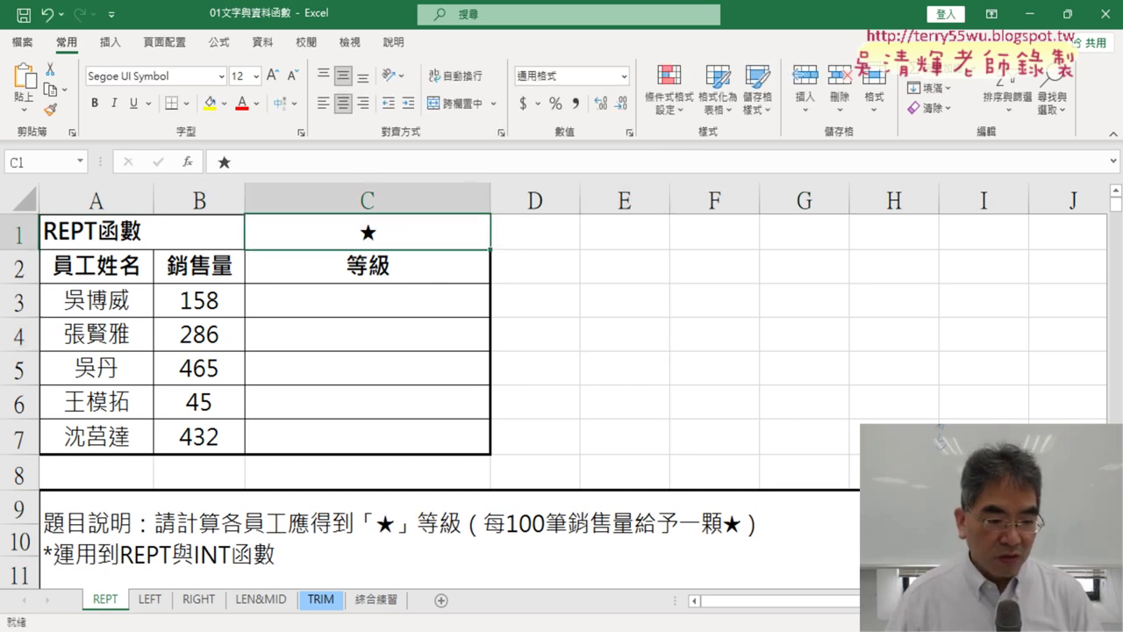
pyautogui.hotkey('alt', 'Tab')
# Open 01文字與資料函數.xlsx in Google Sheets and enter ★ in cell C1 of the REPT sheet.
pyautogui.click(107, 16)
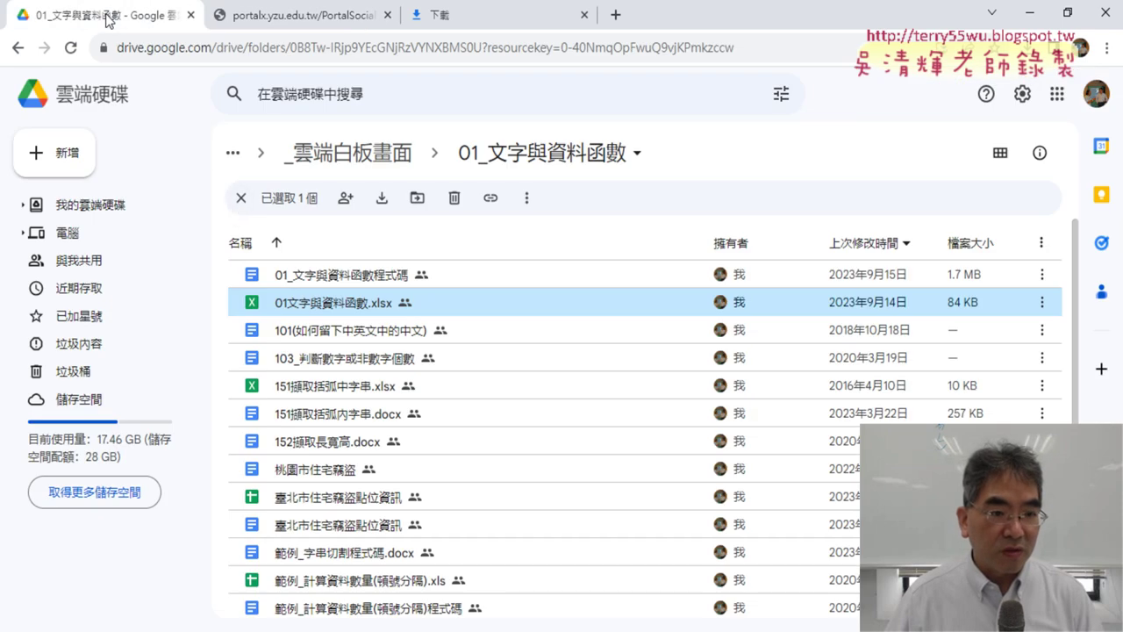
pyautogui.doubleClick(329, 305)
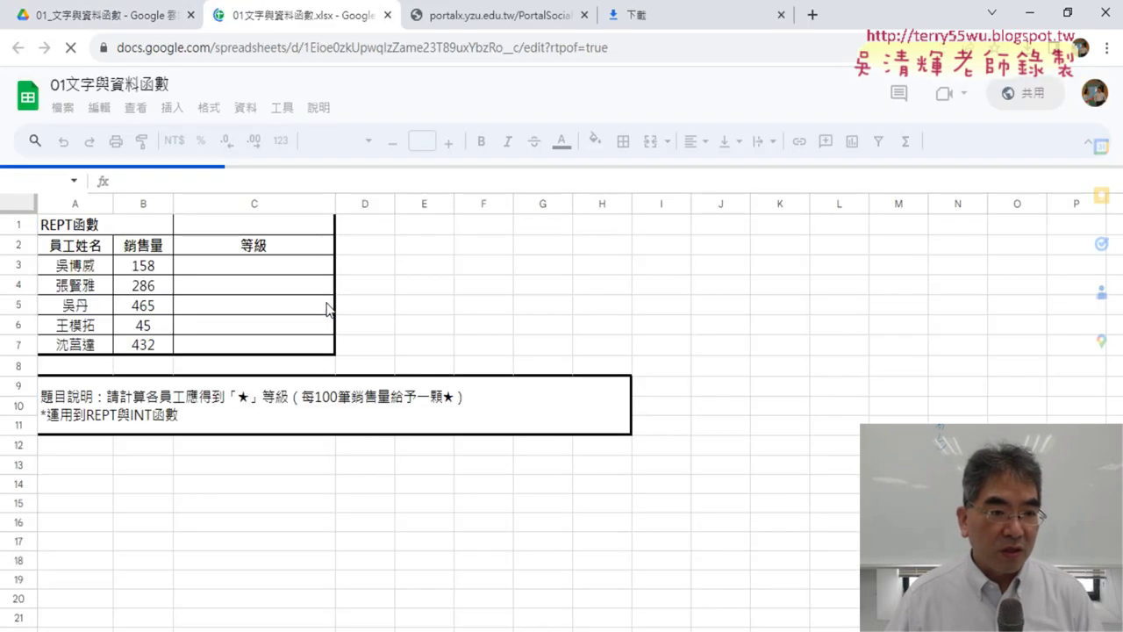
pyautogui.doubleClick(259, 225)
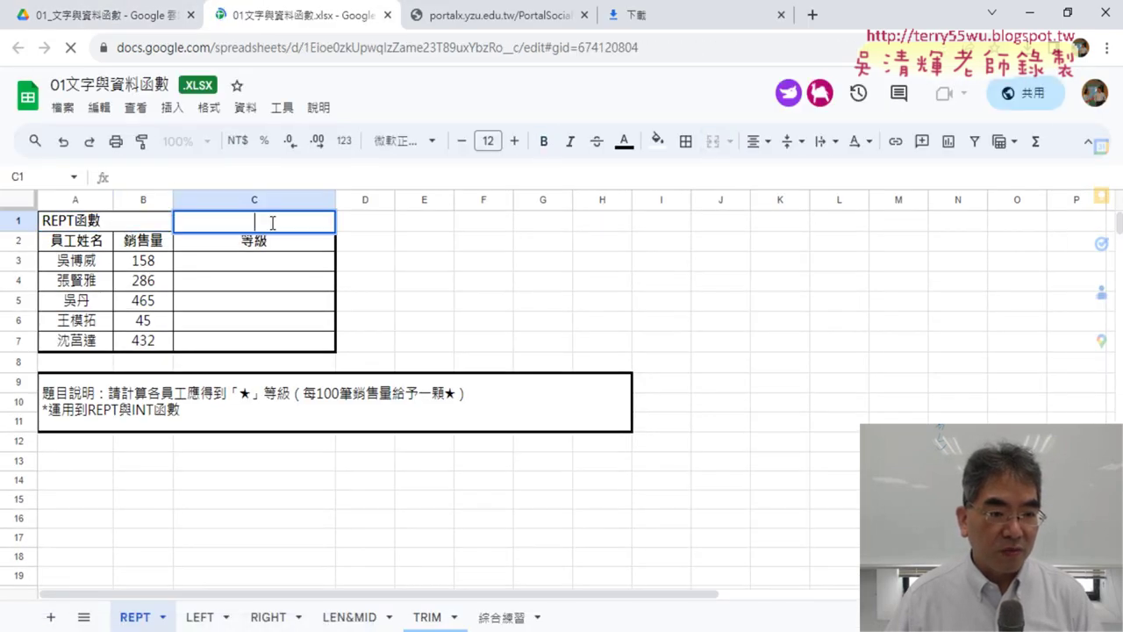
pyautogui.write('★')
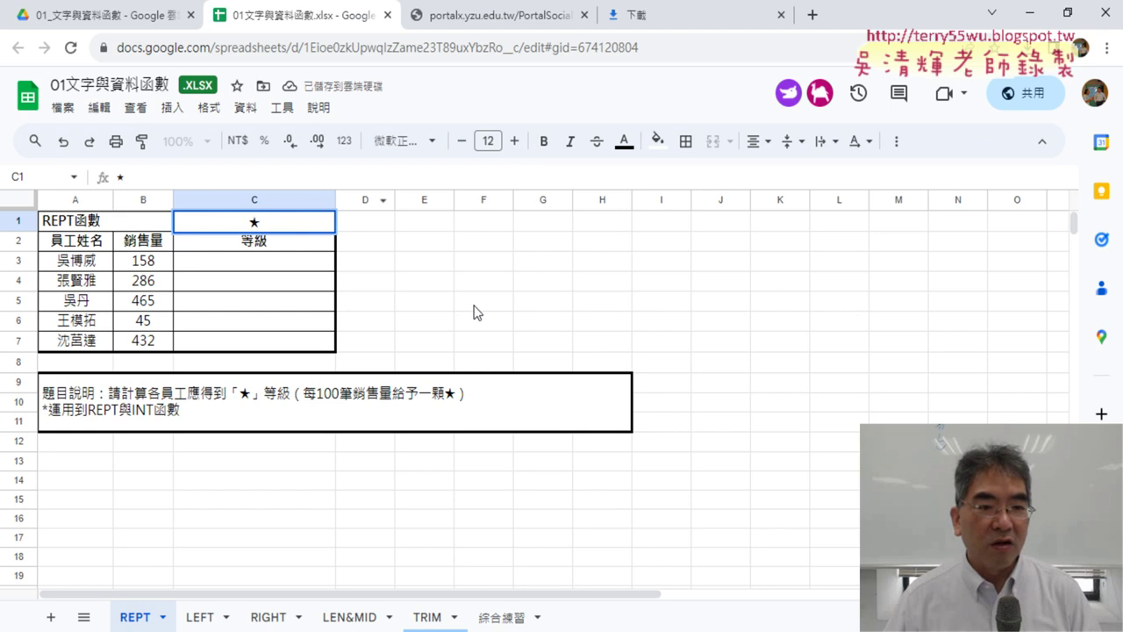
pyautogui.click(484, 303)
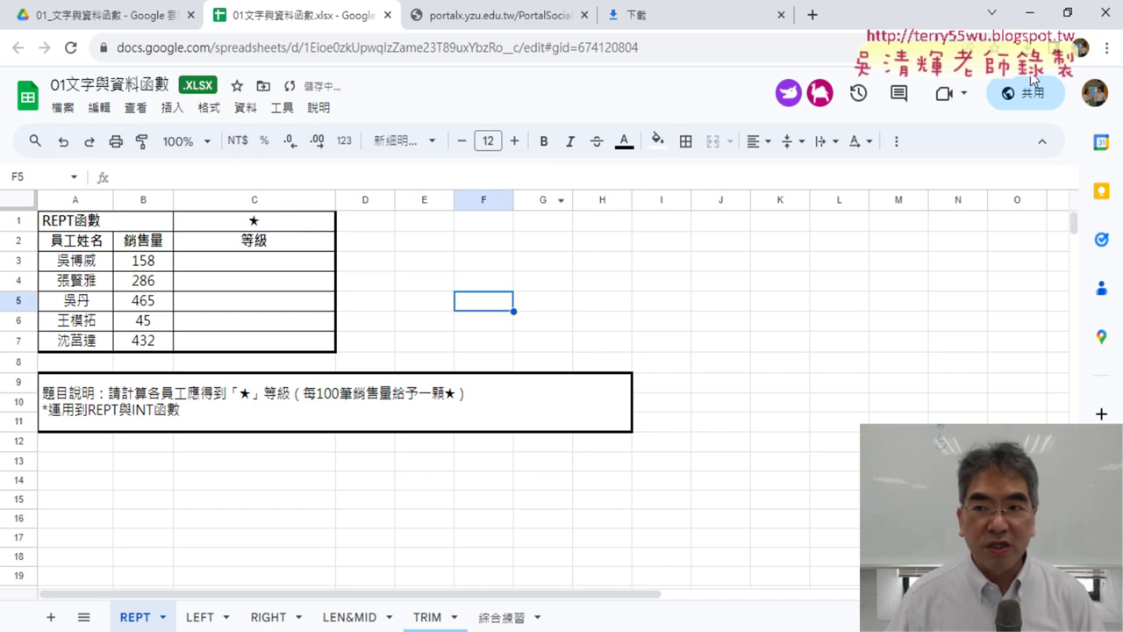
# Back in Excel, select the 銷售量 column B and the 等級 cells C3:C7 to explain the task.
pyautogui.click(1029, 13)
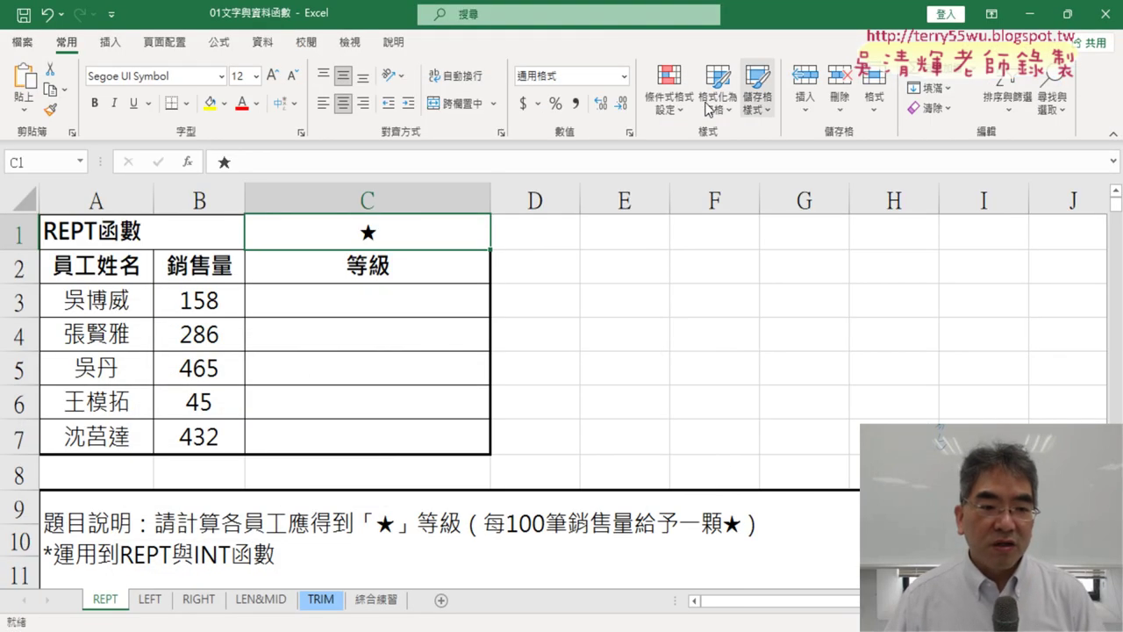
pyautogui.click(386, 295)
pyautogui.click(207, 203)
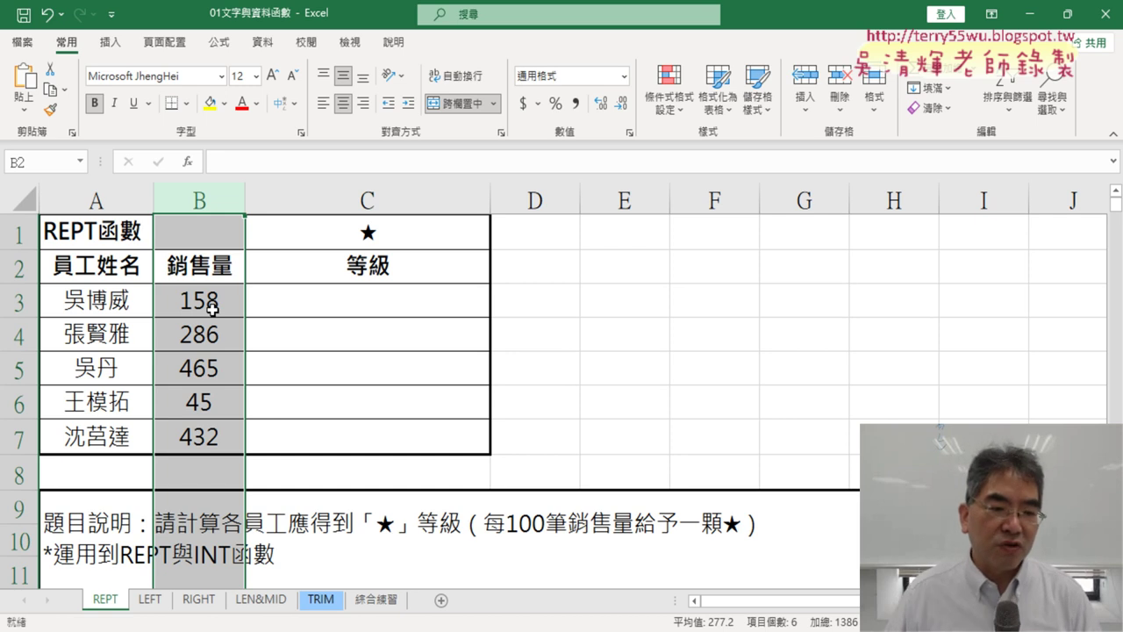
pyautogui.click(413, 299)
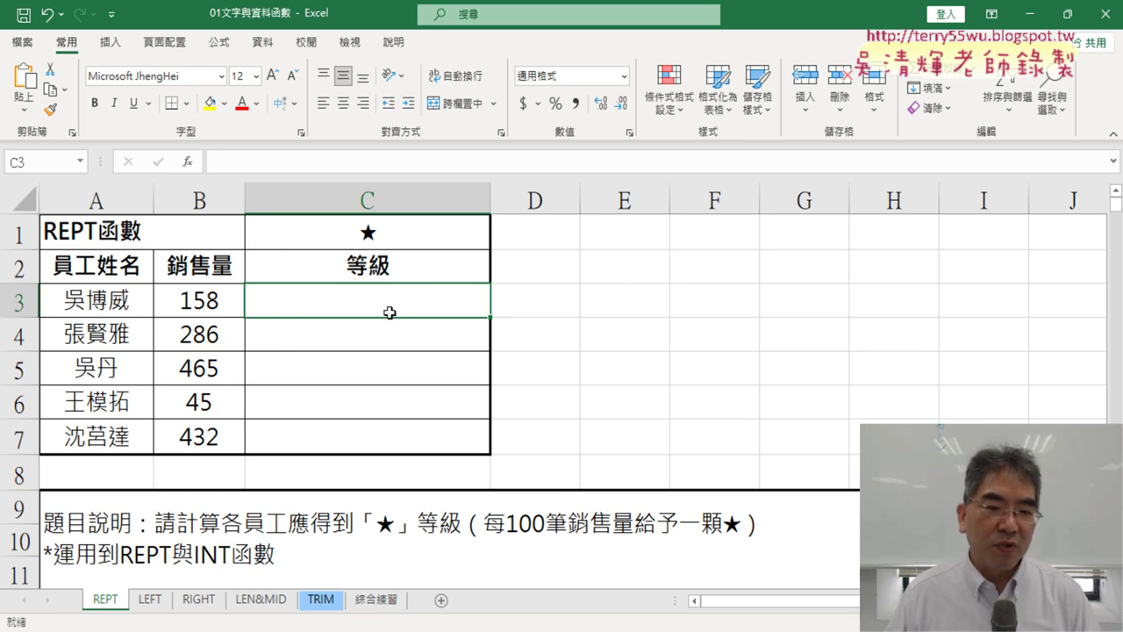
pyautogui.moveTo(389, 313); pyautogui.dragTo(383, 440)
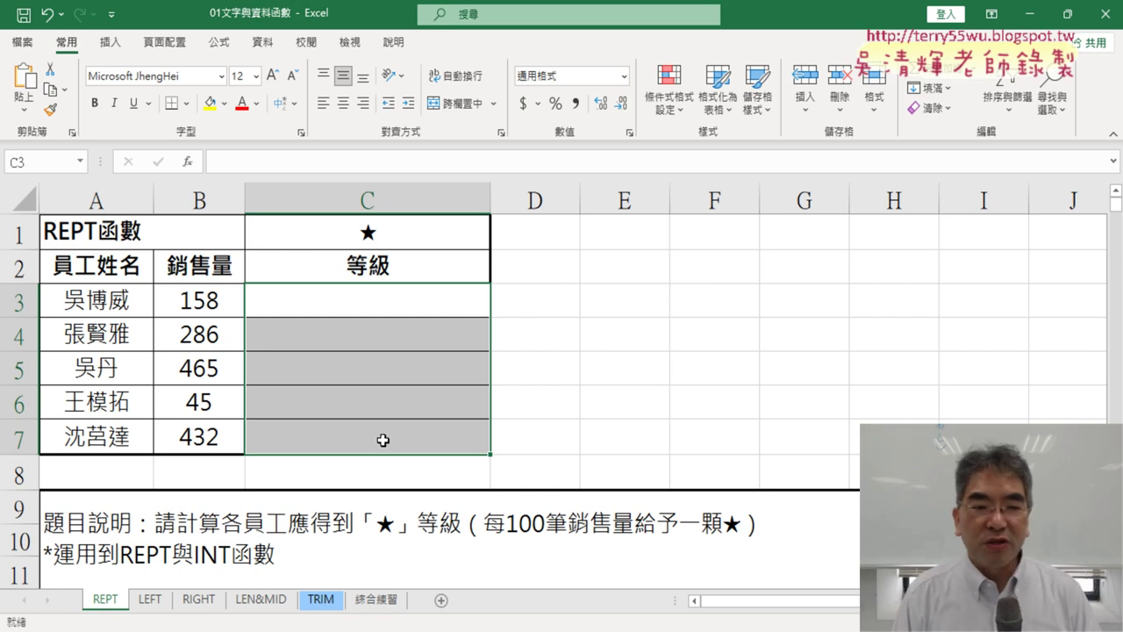
pyautogui.moveTo(384, 440); pyautogui.dragTo(390, 289)
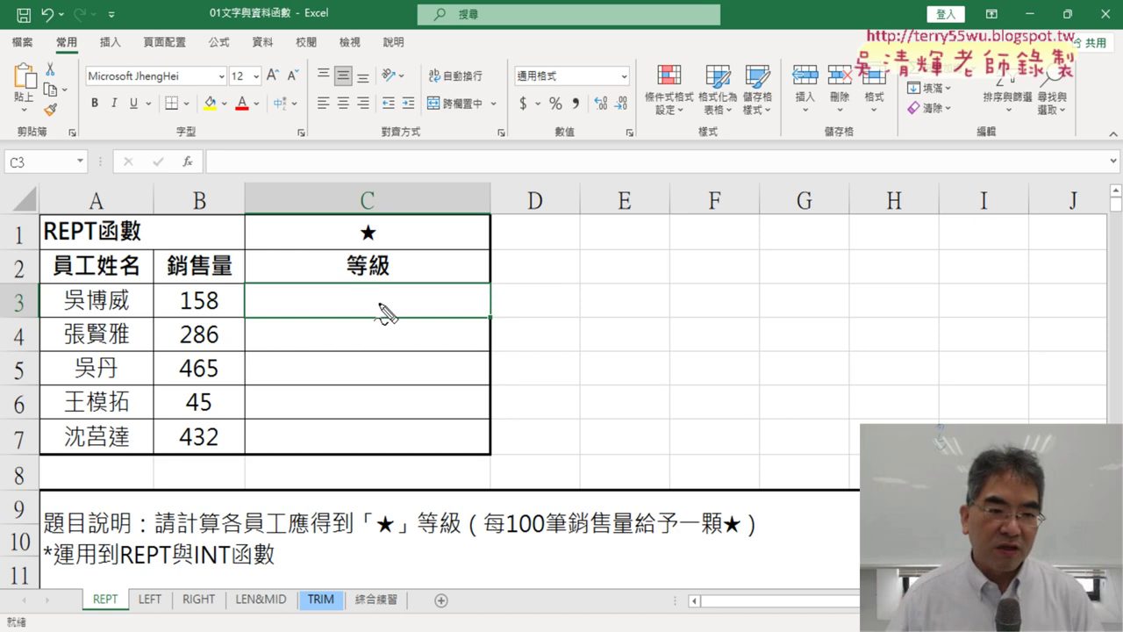
# After highlighting parts of the sheet, open Insert Function (fx) for cell C3.
pyautogui.moveTo(250, 285)
pyautogui.mouseDown()
pyautogui.moveTo(246, 315)
pyautogui.moveTo(483, 312)
pyautogui.mouseUp()
pyautogui.moveTo(257, 314); pyautogui.dragTo(467, 318)
pyautogui.moveTo(392, 293); pyautogui.dragTo(393, 303)
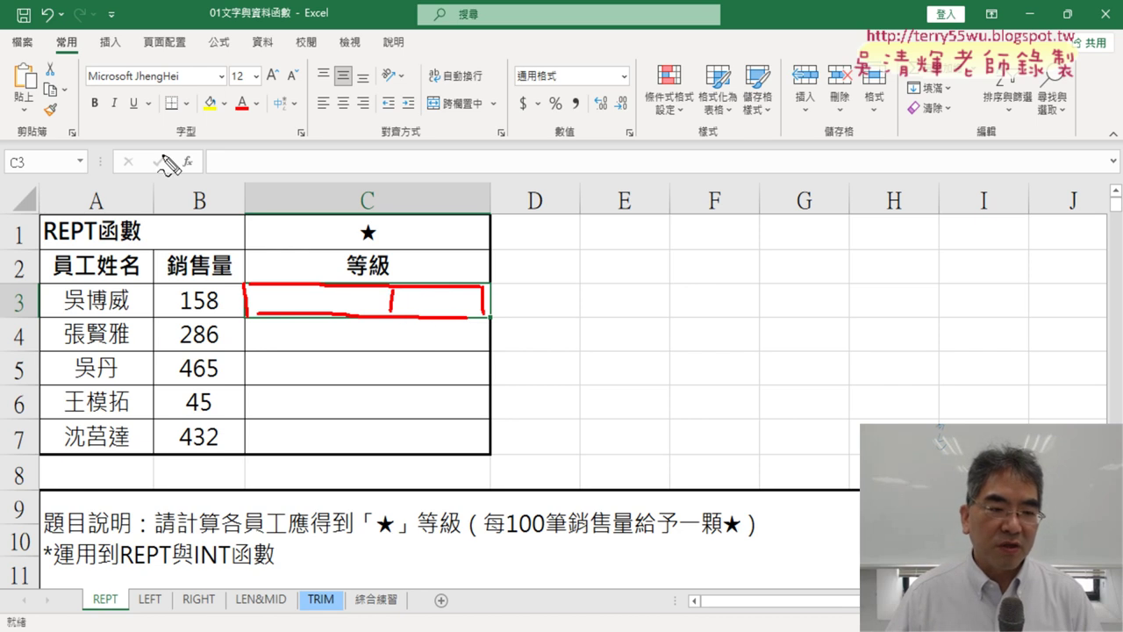
pyautogui.moveTo(187, 135); pyautogui.dragTo(204, 180)
pyautogui.moveTo(323, 281); pyautogui.dragTo(239, 191)
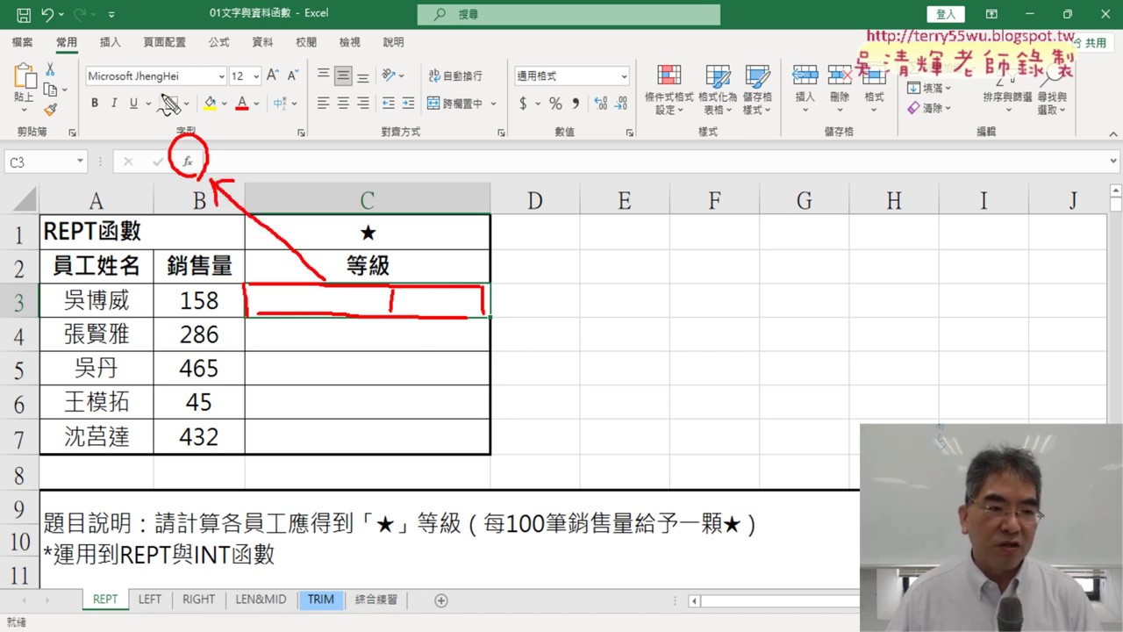
pyautogui.moveTo(164, 99); pyautogui.dragTo(212, 113)
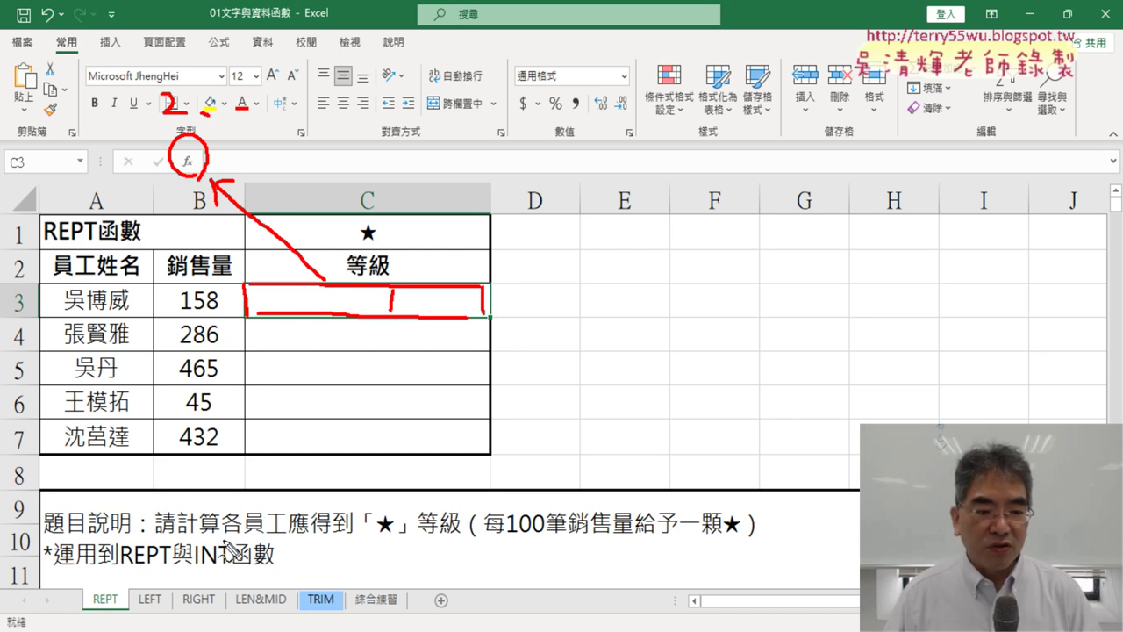
pyautogui.moveTo(120, 569); pyautogui.dragTo(169, 570)
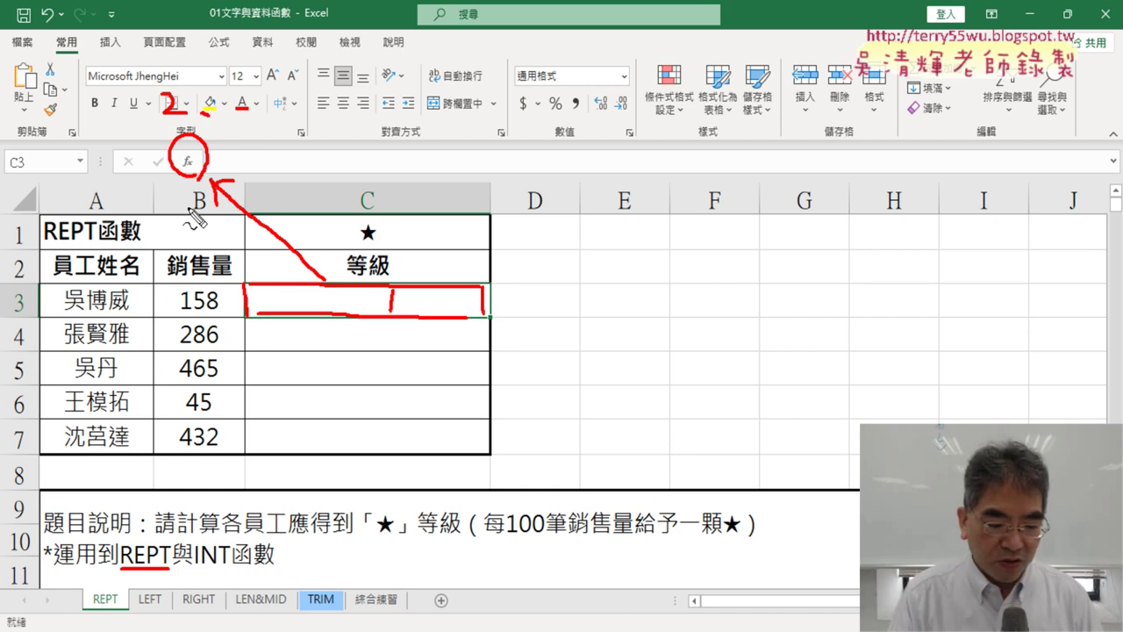
pyautogui.press('Escape')
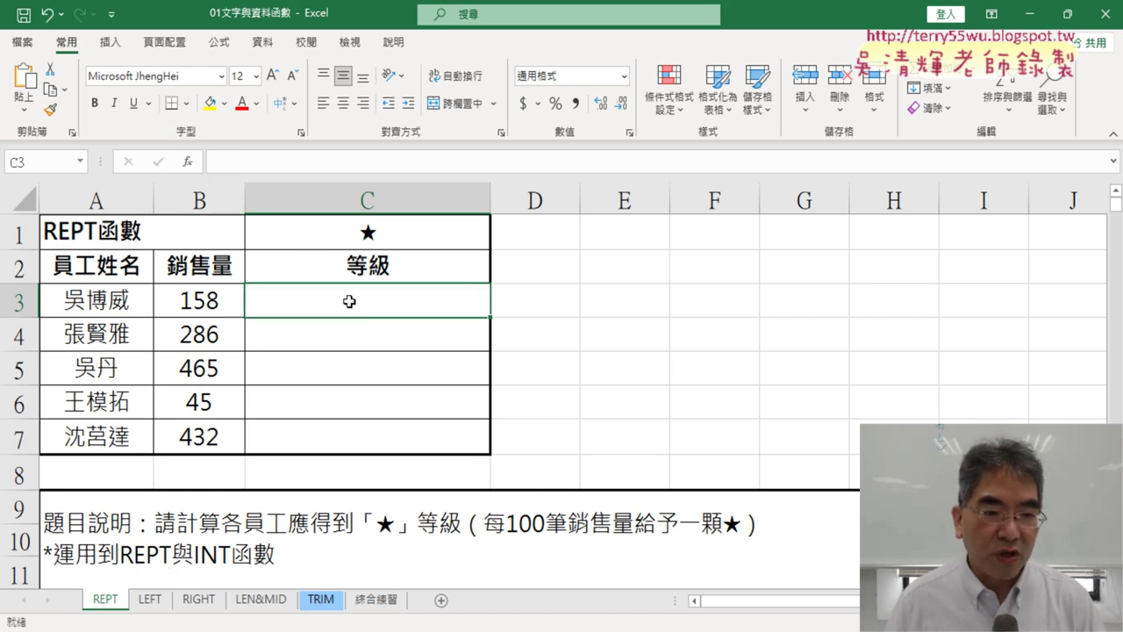
pyautogui.click(188, 163)
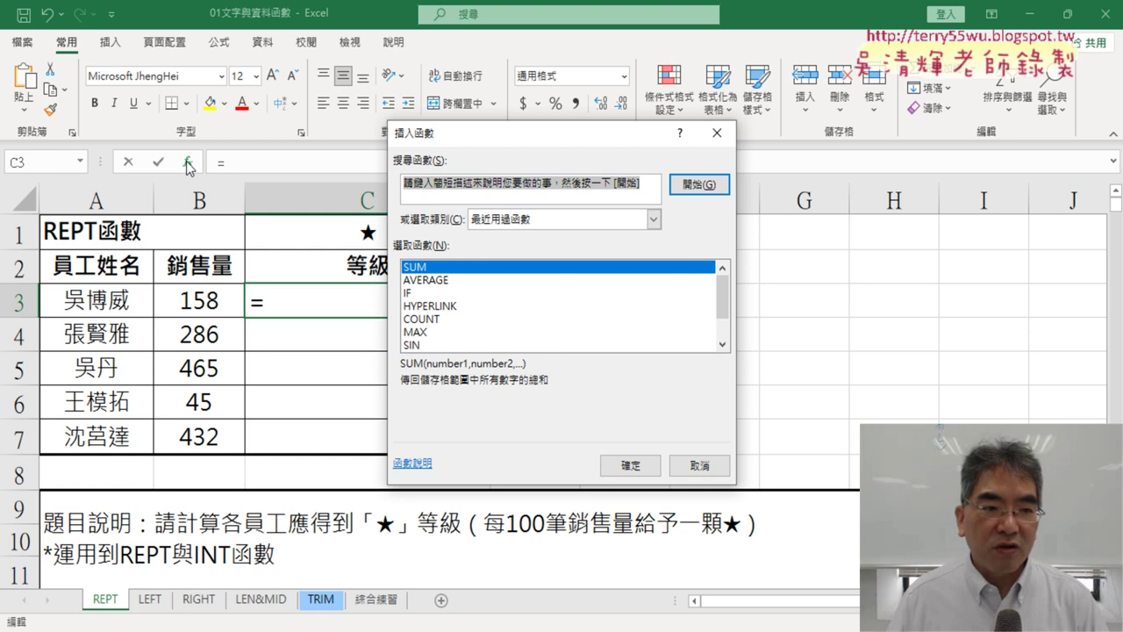
# Filter the Insert Function list to the 文字 (Text) category.
pyautogui.click(566, 221)
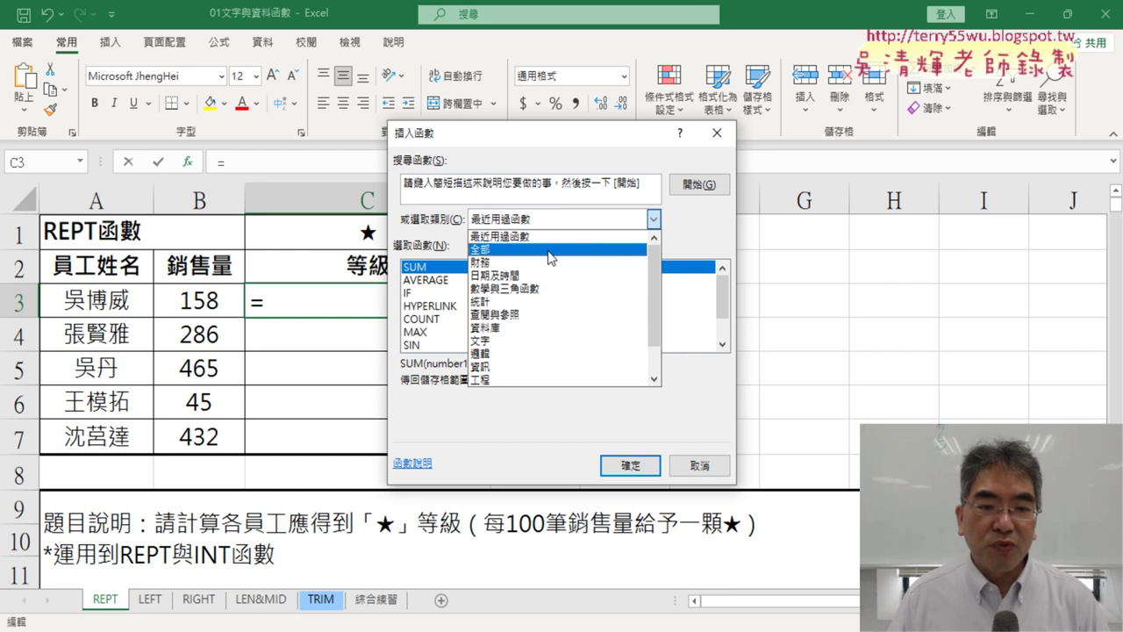
pyautogui.click(550, 253)
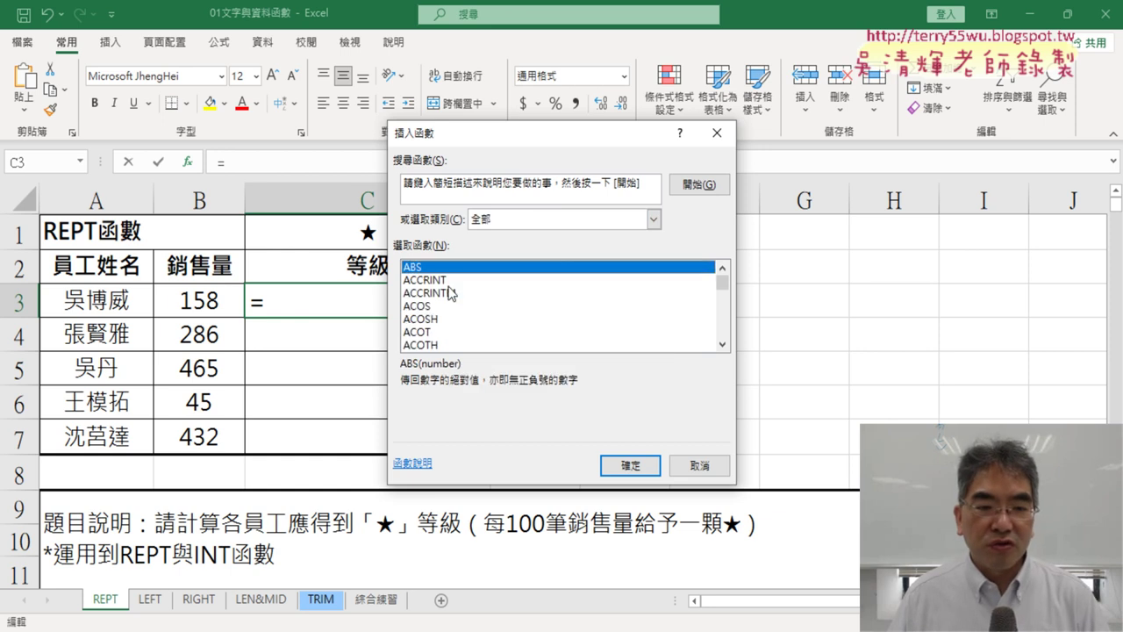
pyautogui.moveTo(719, 287); pyautogui.dragTo(728, 351)
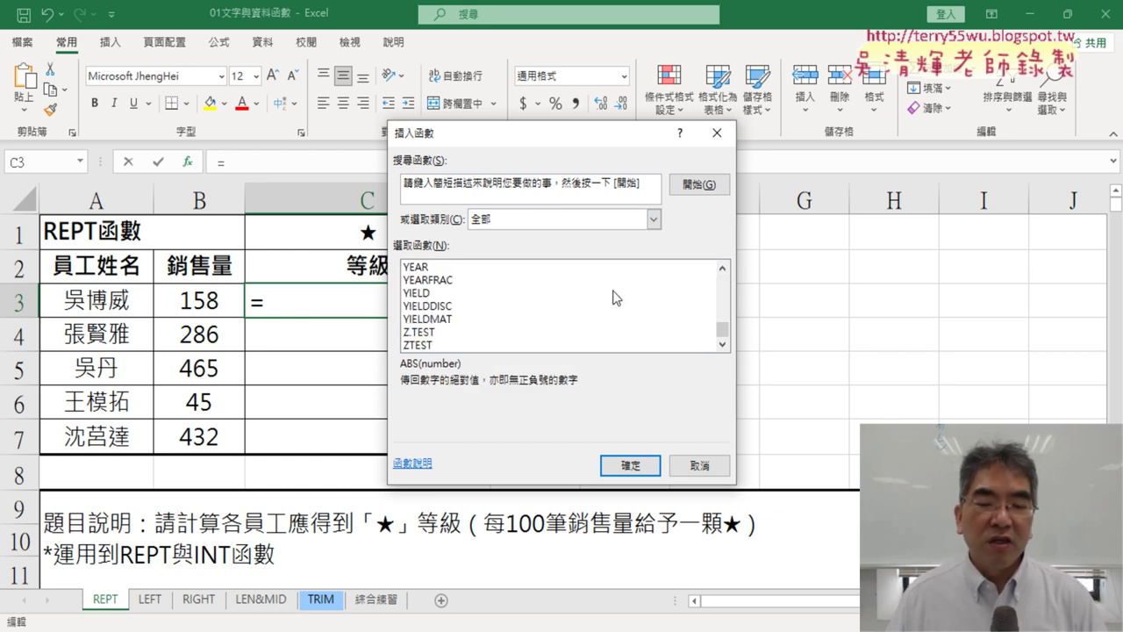
pyautogui.moveTo(723, 332); pyautogui.dragTo(722, 279)
pyautogui.click(654, 218)
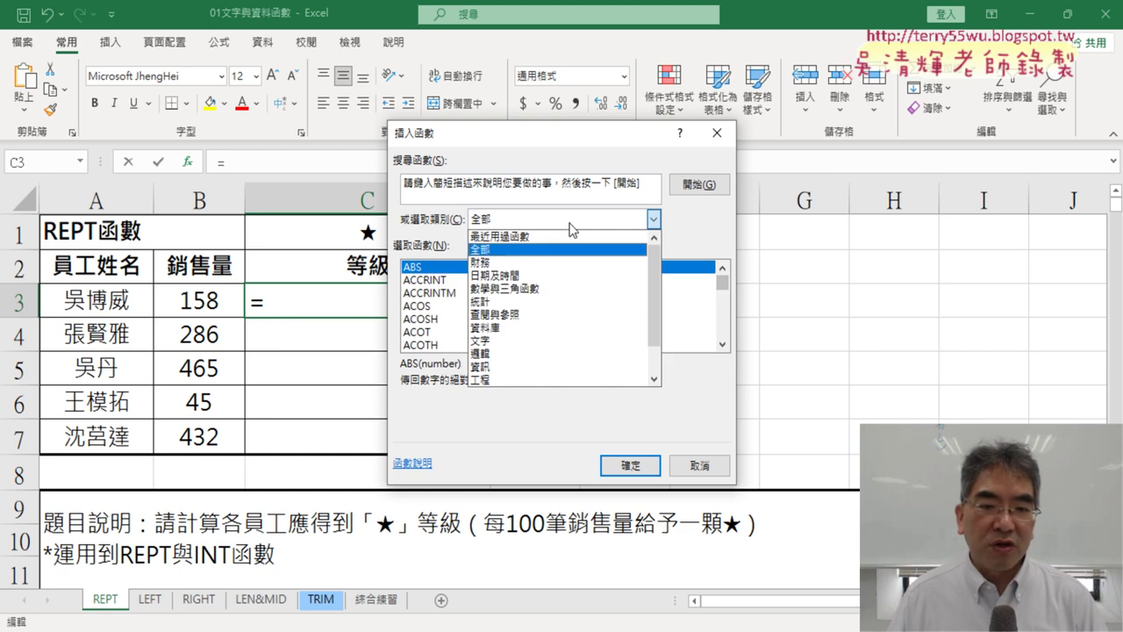
pyautogui.click(554, 346)
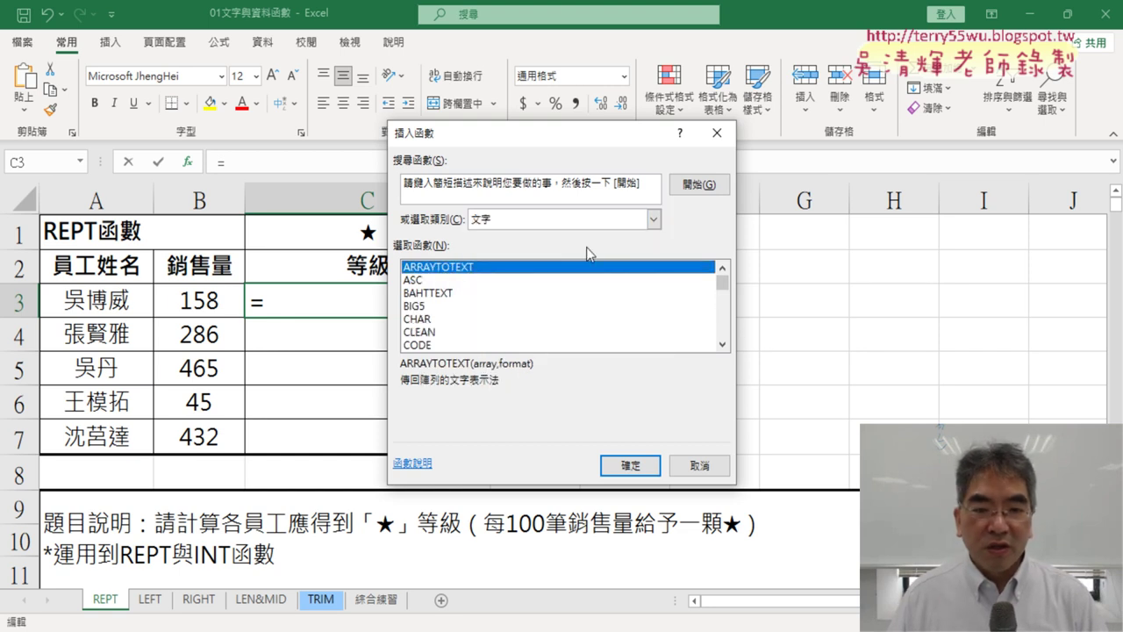
pyautogui.click(499, 218)
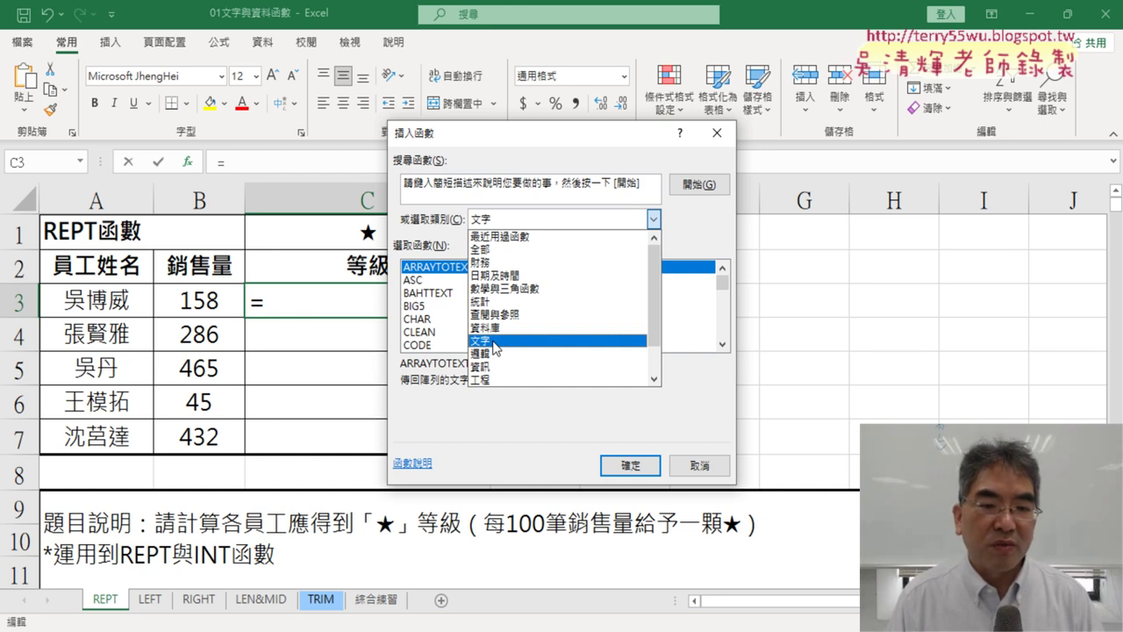
pyautogui.click(493, 341)
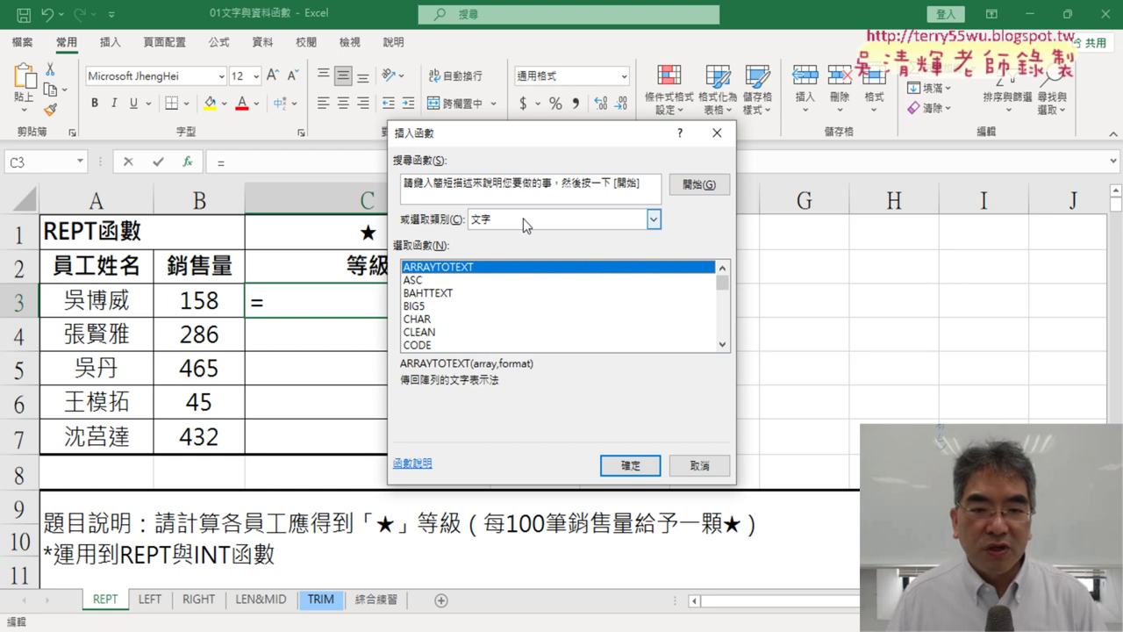
# Pick REPT from the text functions and confirm it for C3.
pyautogui.scroll(-2, 650, 324)
pyautogui.scroll(-4, 650, 324)
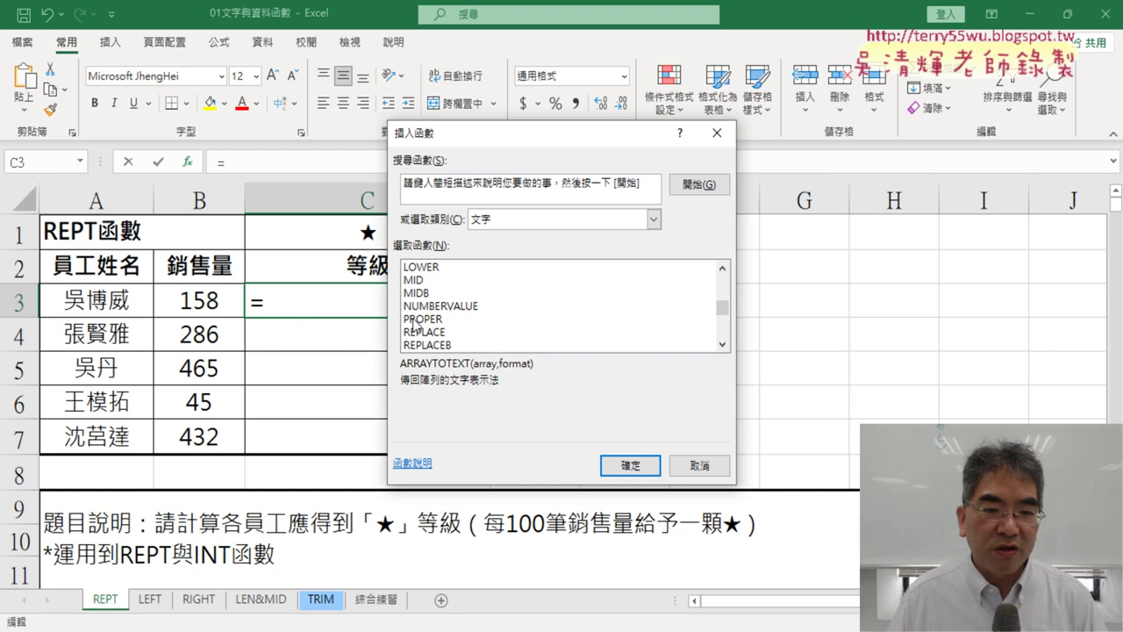
pyautogui.click(723, 344)
pyautogui.click(723, 344)
pyautogui.click(723, 344)
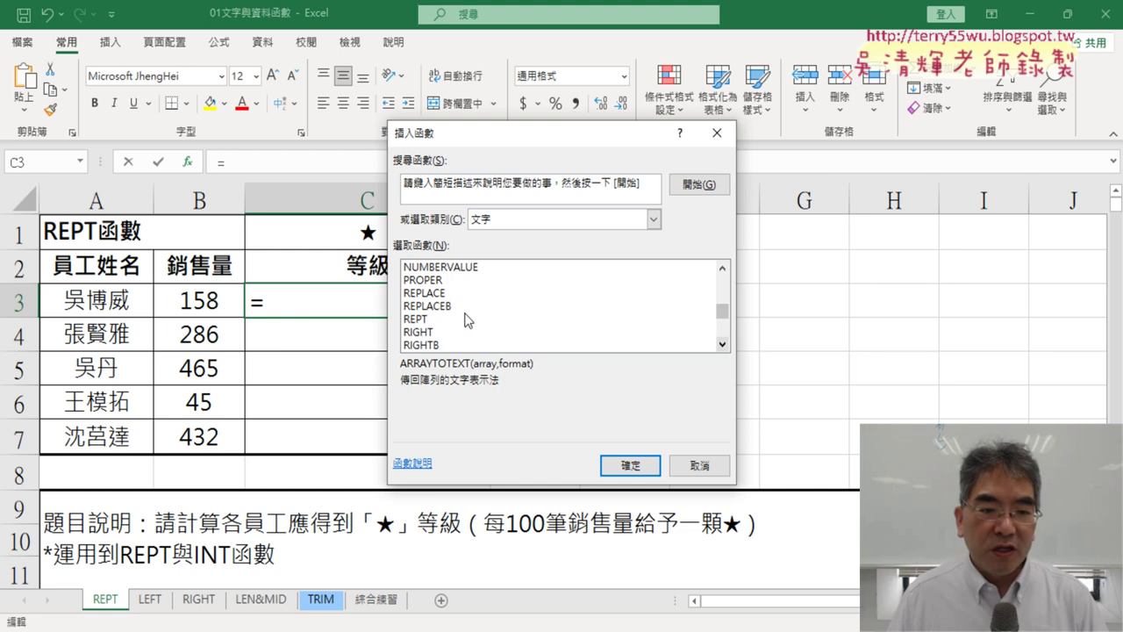
pyautogui.click(432, 322)
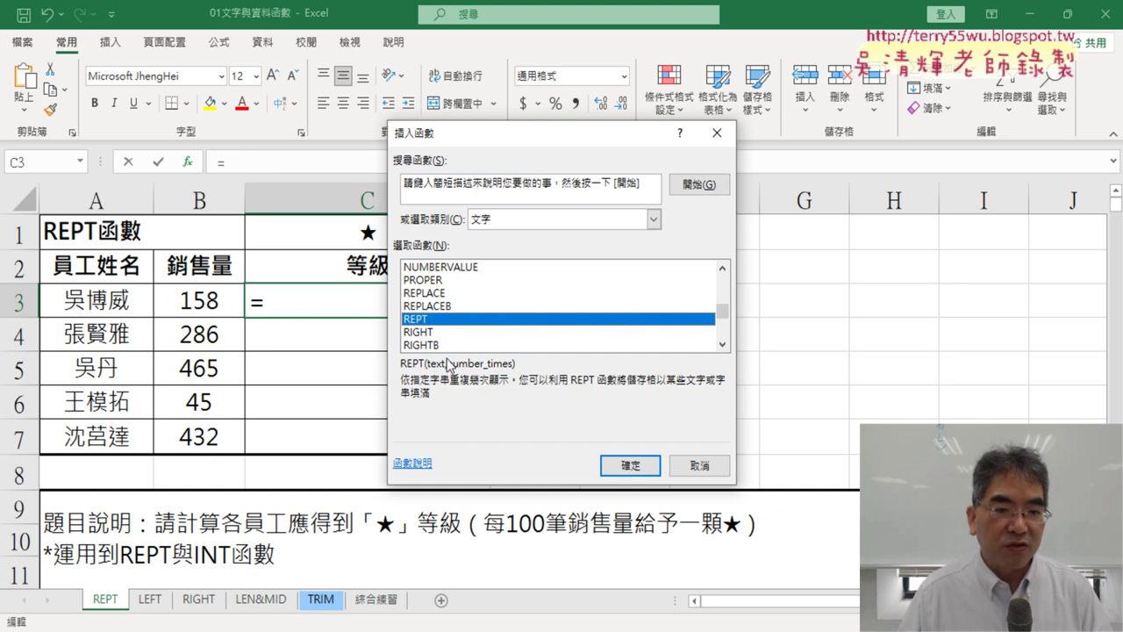
pyautogui.moveTo(599, 142); pyautogui.dragTo(686, 143)
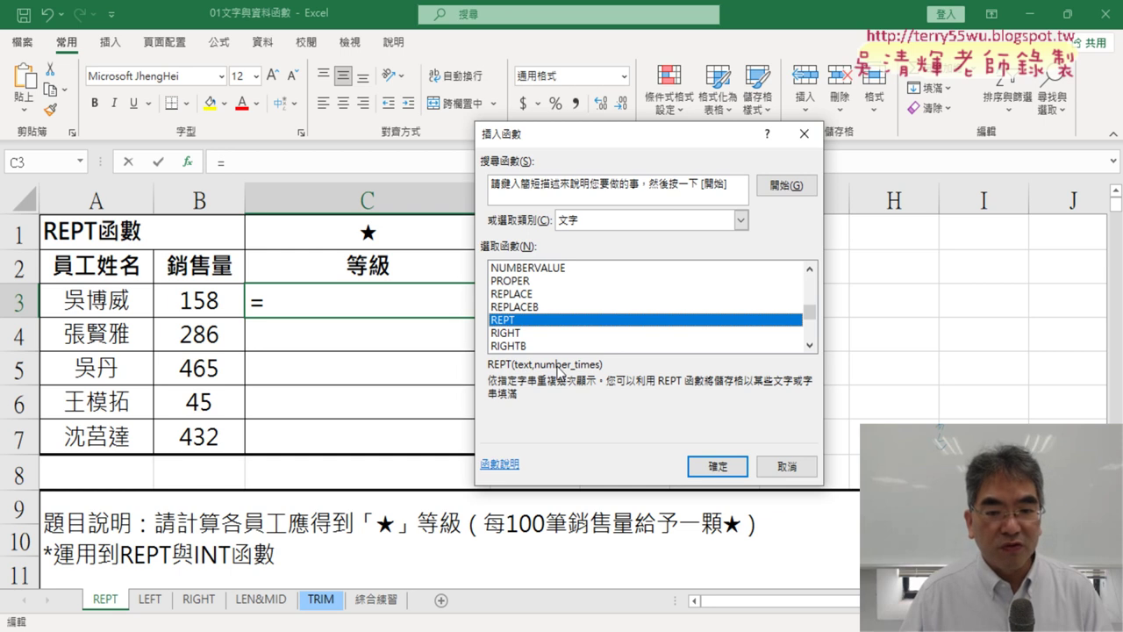
pyautogui.click(700, 467)
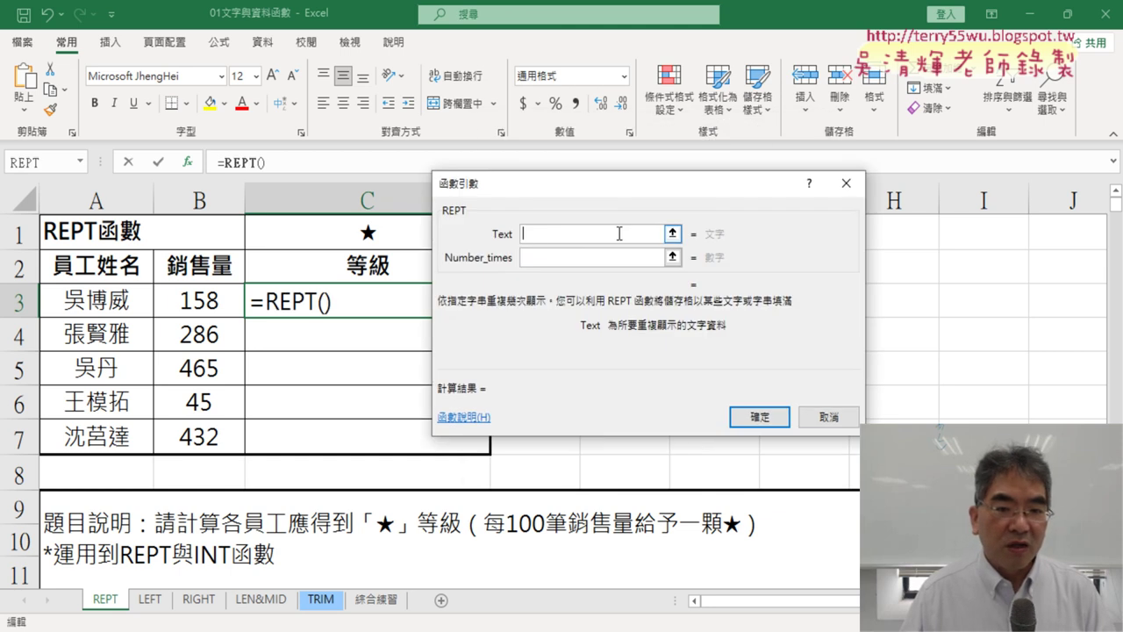
# Set REPT's text to C1 and its count to B3/100, giving =REPT(C1,B3/100).
pyautogui.moveTo(618, 185); pyautogui.dragTo(688, 174)
pyautogui.click(411, 242)
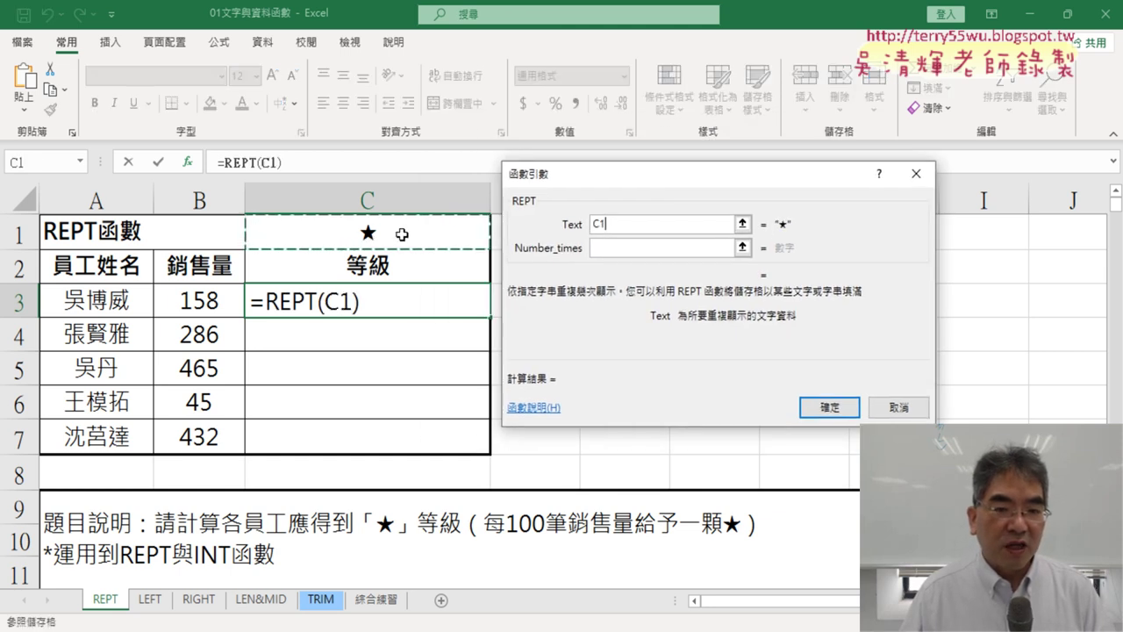
pyautogui.click(625, 247)
pyautogui.click(204, 301)
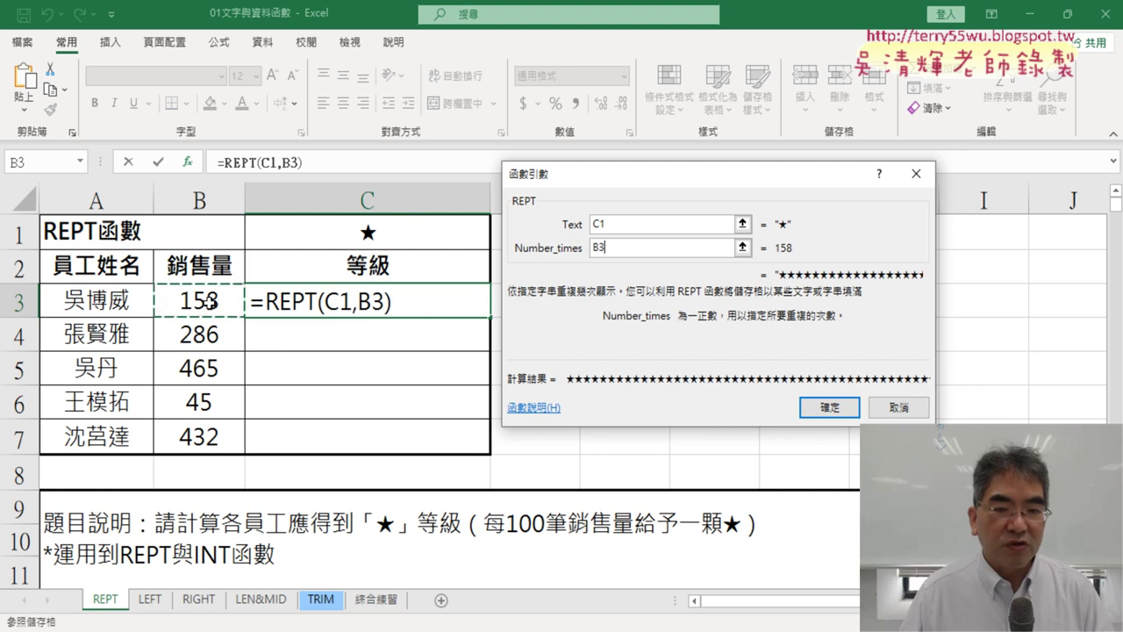
pyautogui.write('/100')
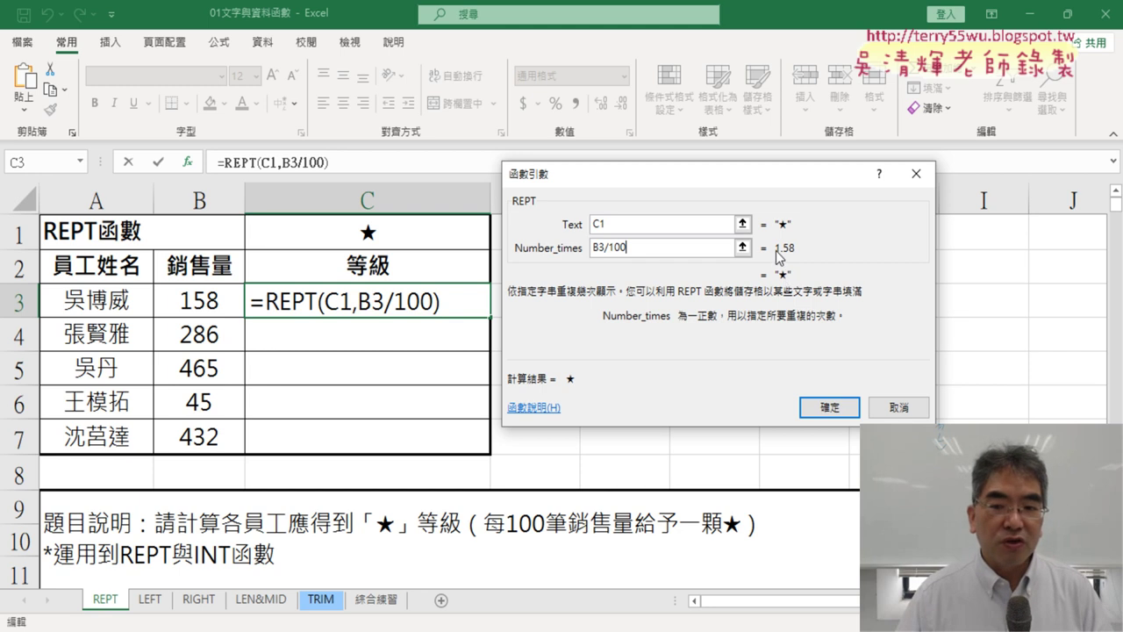
pyautogui.click(829, 407)
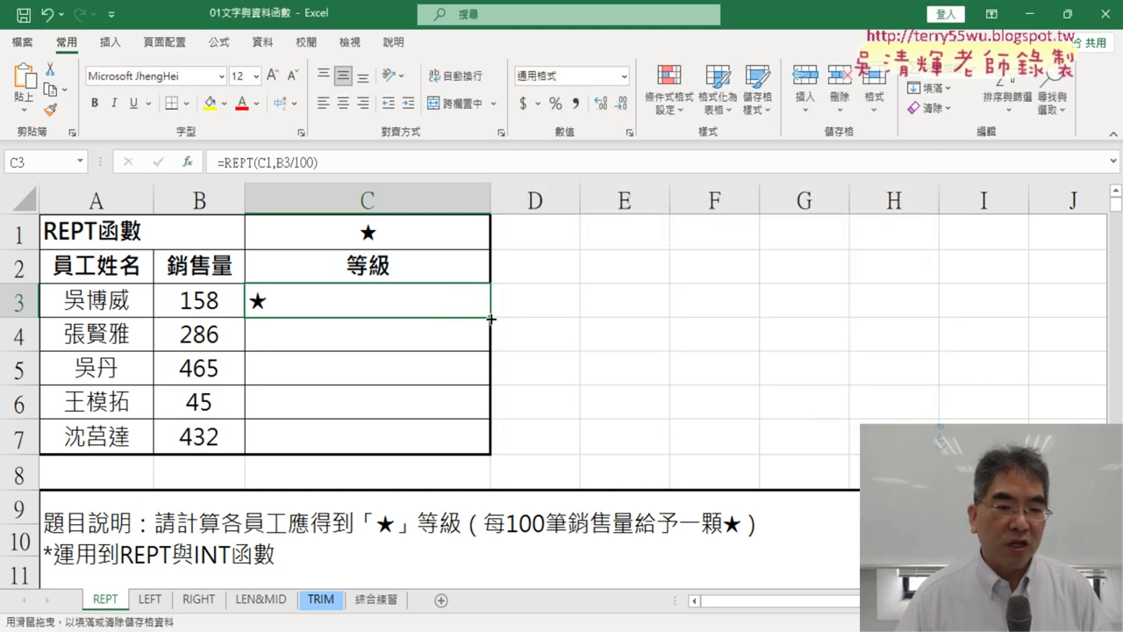
# Copy C3's REPT formula down to C7 and inspect how the star reference shifted in C4–C7.
pyautogui.moveTo(490, 317); pyautogui.dragTo(481, 457)
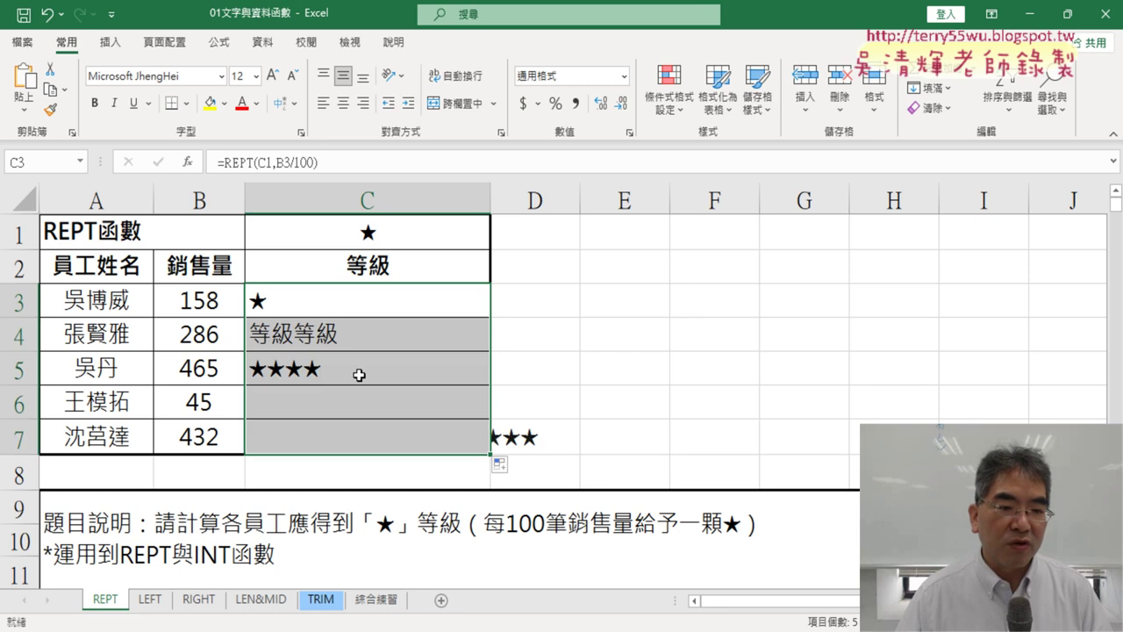
pyautogui.click(325, 335)
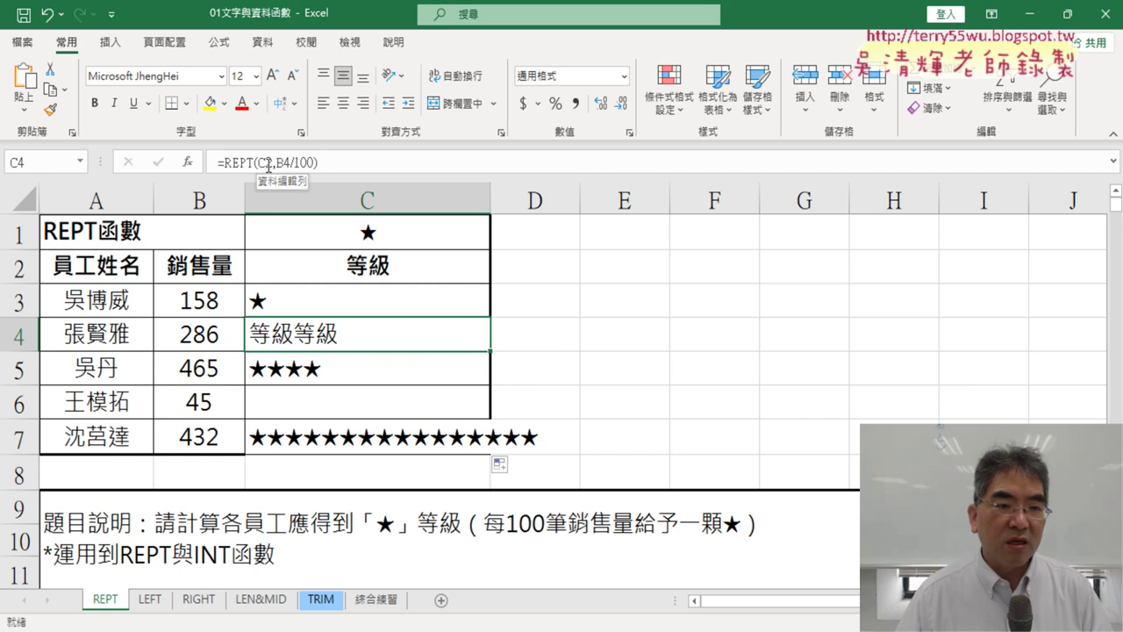
pyautogui.click(461, 302)
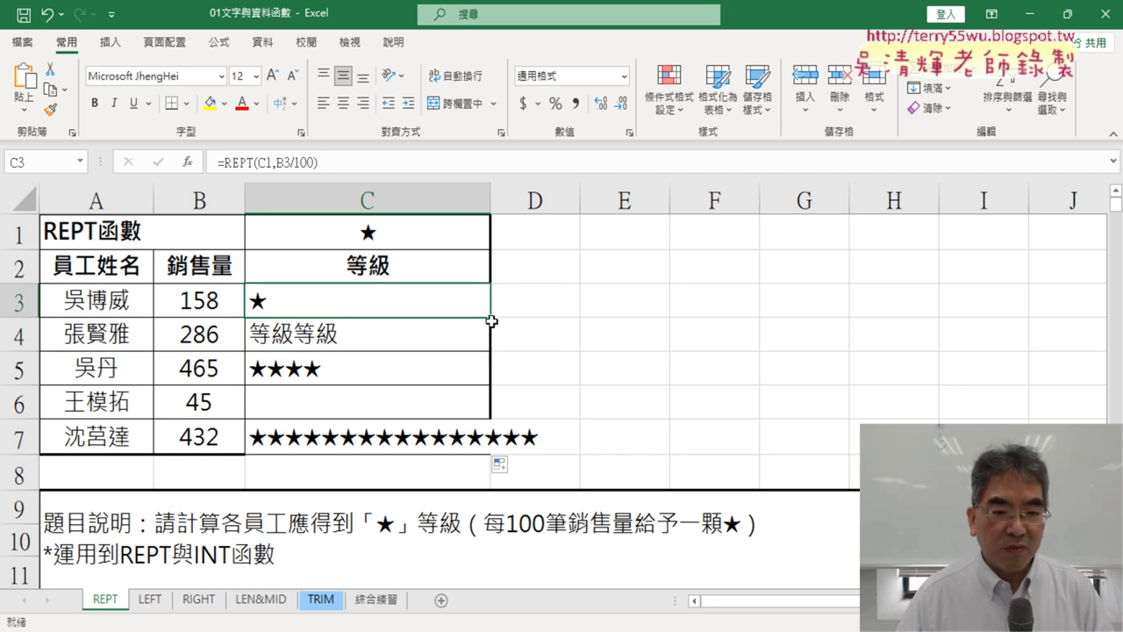
pyautogui.click(396, 336)
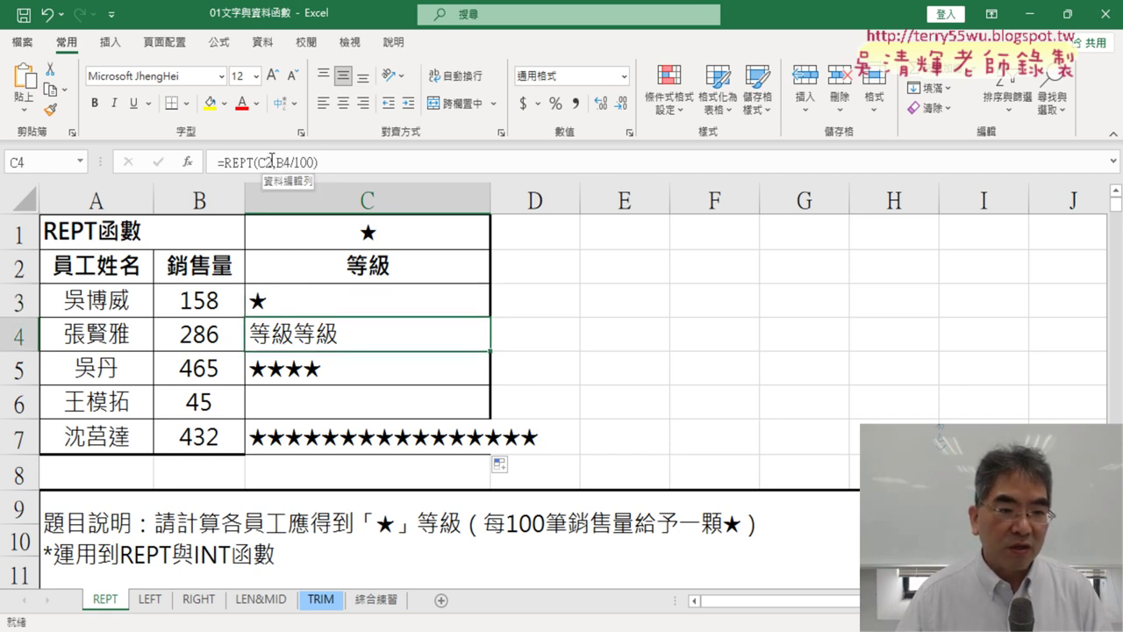
pyautogui.click(311, 372)
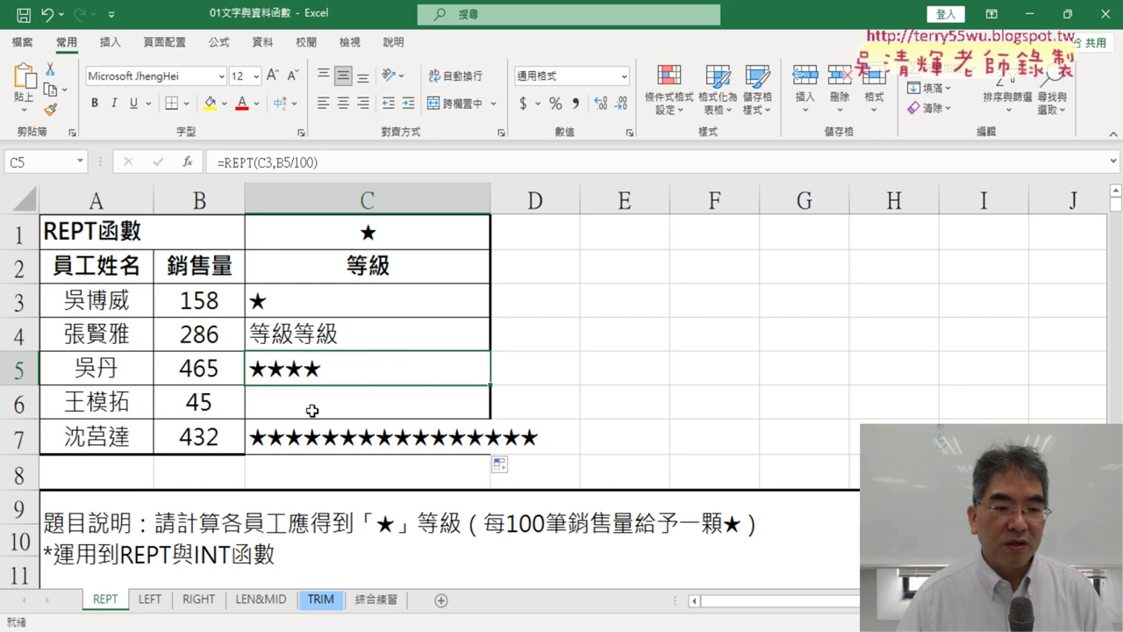
pyautogui.click(312, 410)
pyautogui.click(313, 435)
pyautogui.click(321, 304)
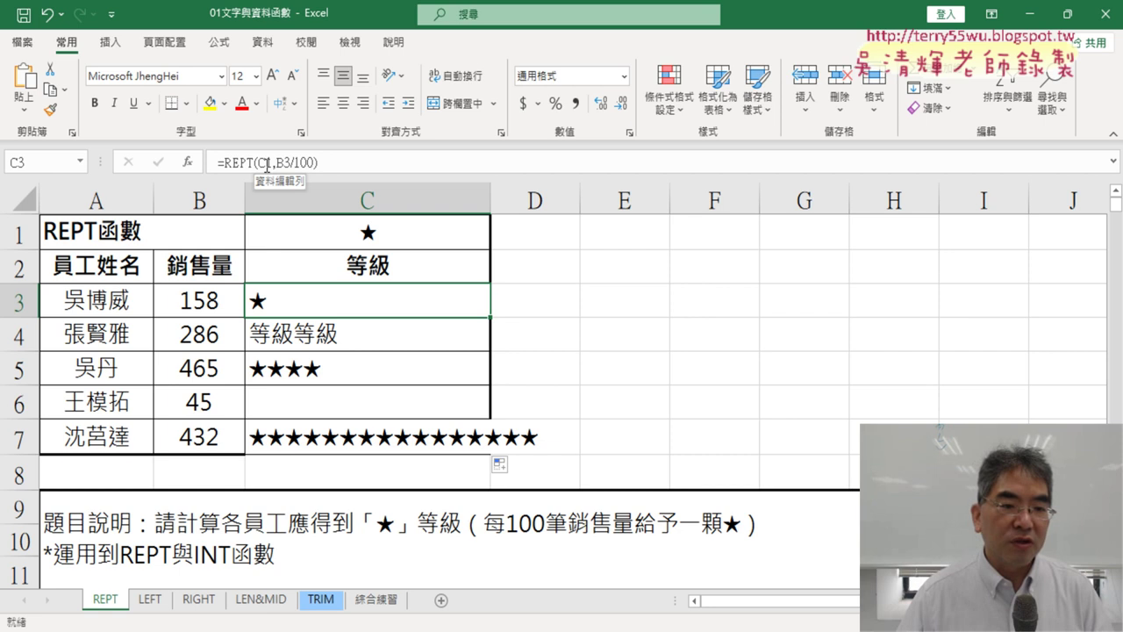
pyautogui.click(267, 164)
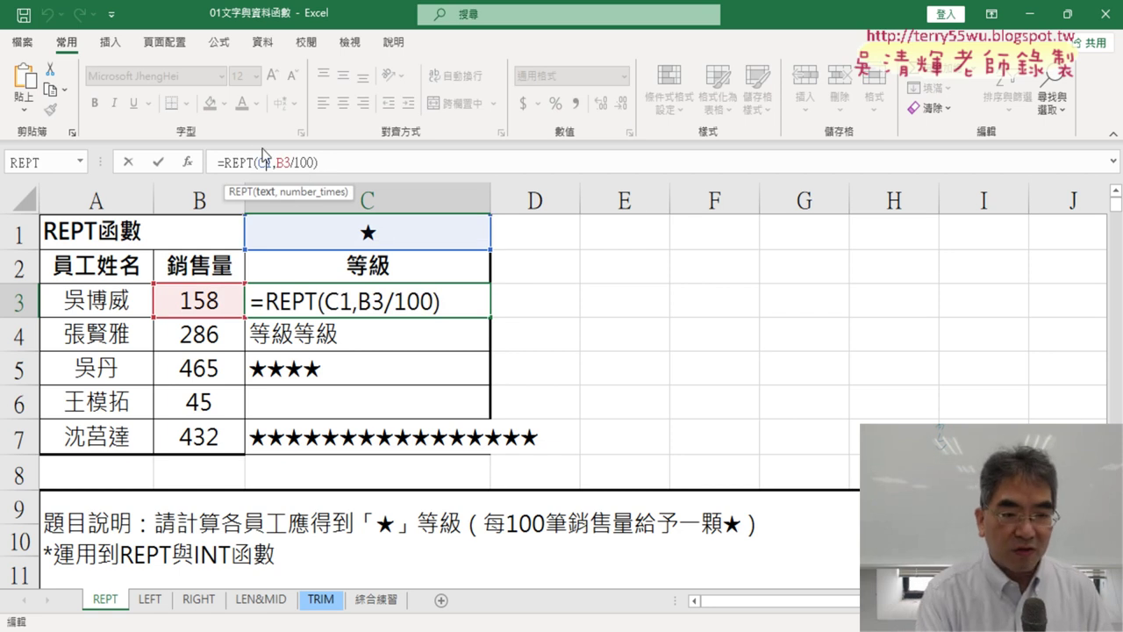
# Fix C3 to =REPT(C$1,B3/100) and fill it down to C7, giving ★, ★★, ★★★★, blank, ★★★★.
pyautogui.write('$')
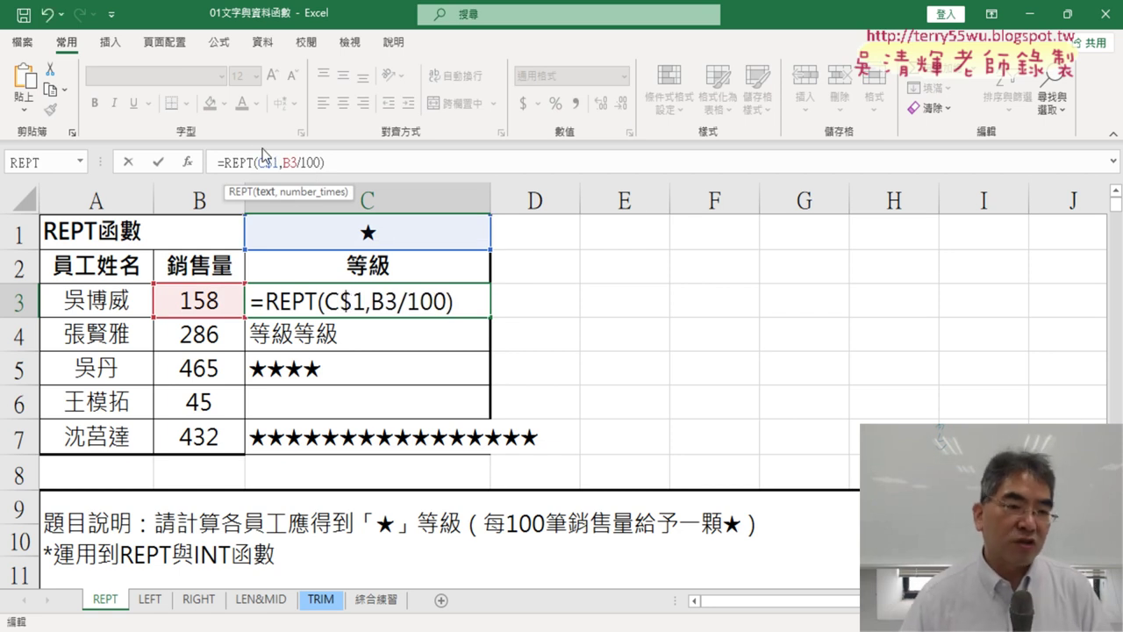
pyautogui.click(158, 163)
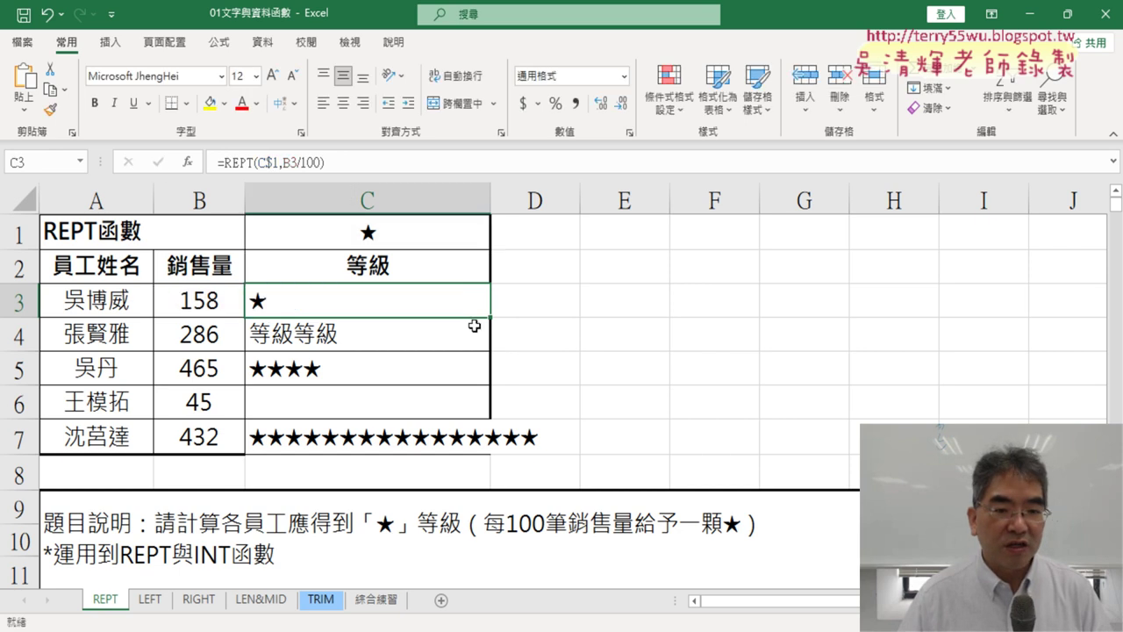
pyautogui.moveTo(490, 319); pyautogui.dragTo(487, 448)
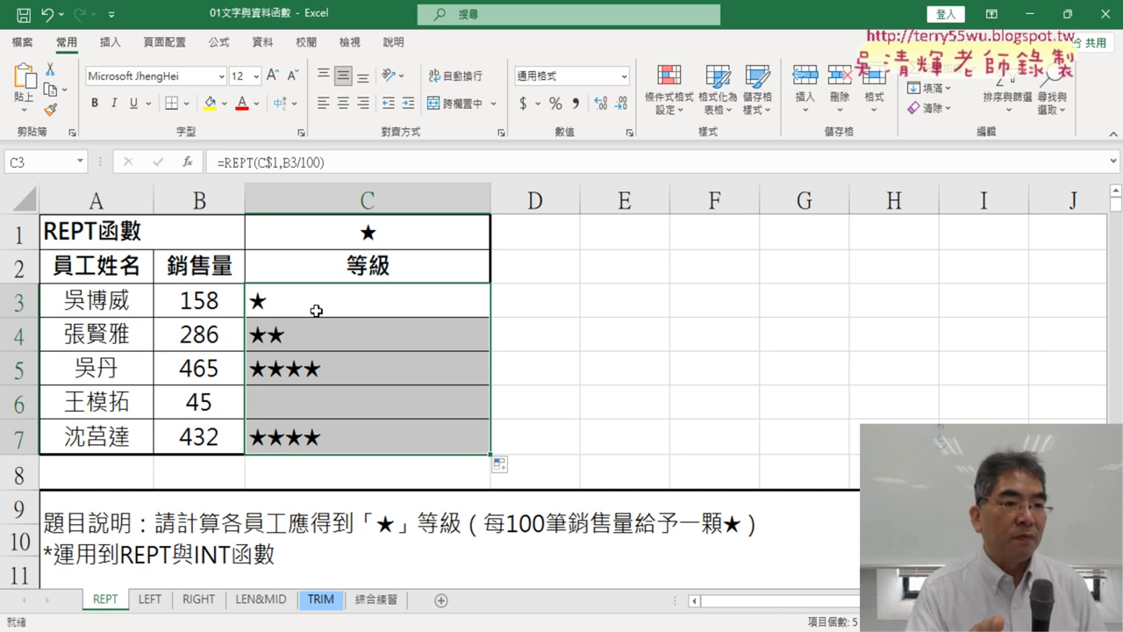
pyautogui.click(316, 311)
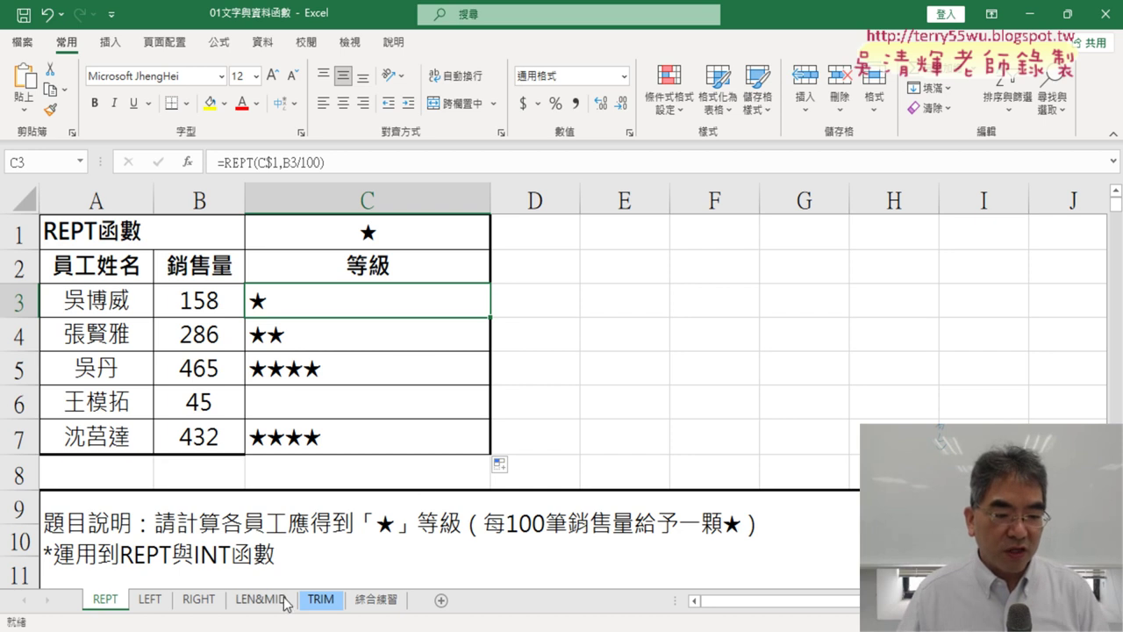
# In the portal course post, highlight the lesson list and open its 完整影音 YouTube playlist.
pyautogui.hotkey('alt', 'Tab')
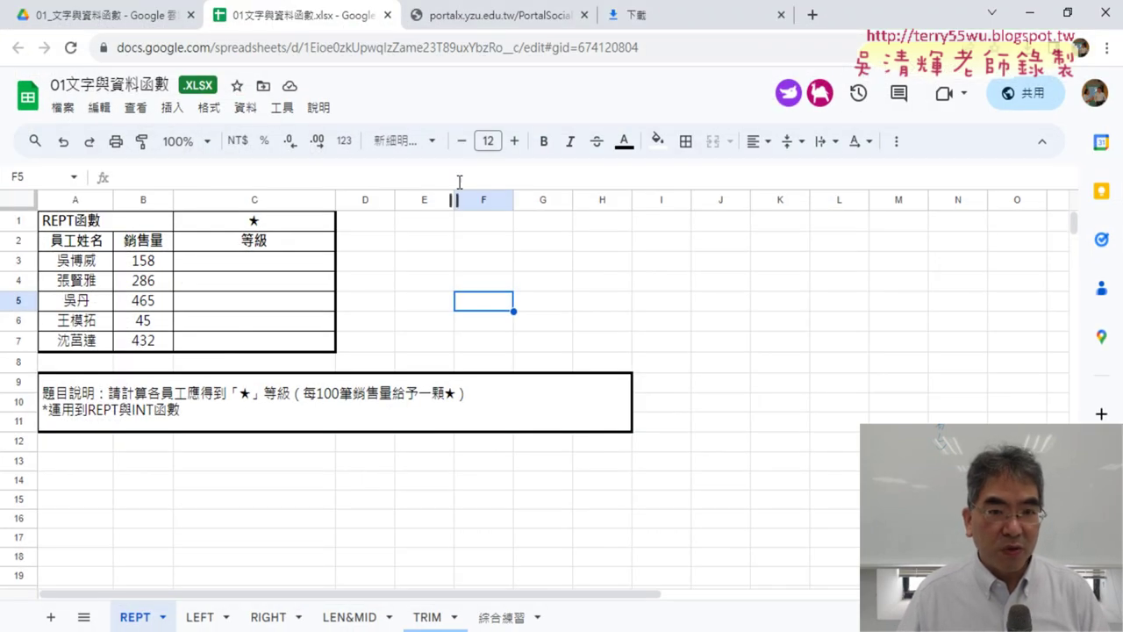
pyautogui.click(487, 15)
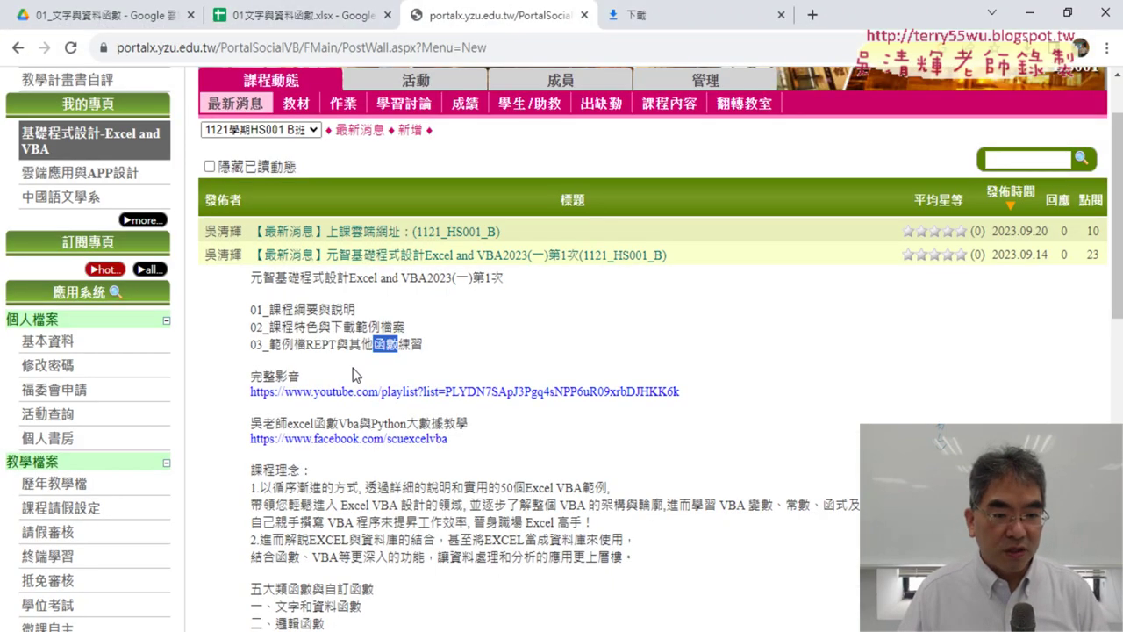
pyautogui.moveTo(438, 350); pyautogui.dragTo(253, 278)
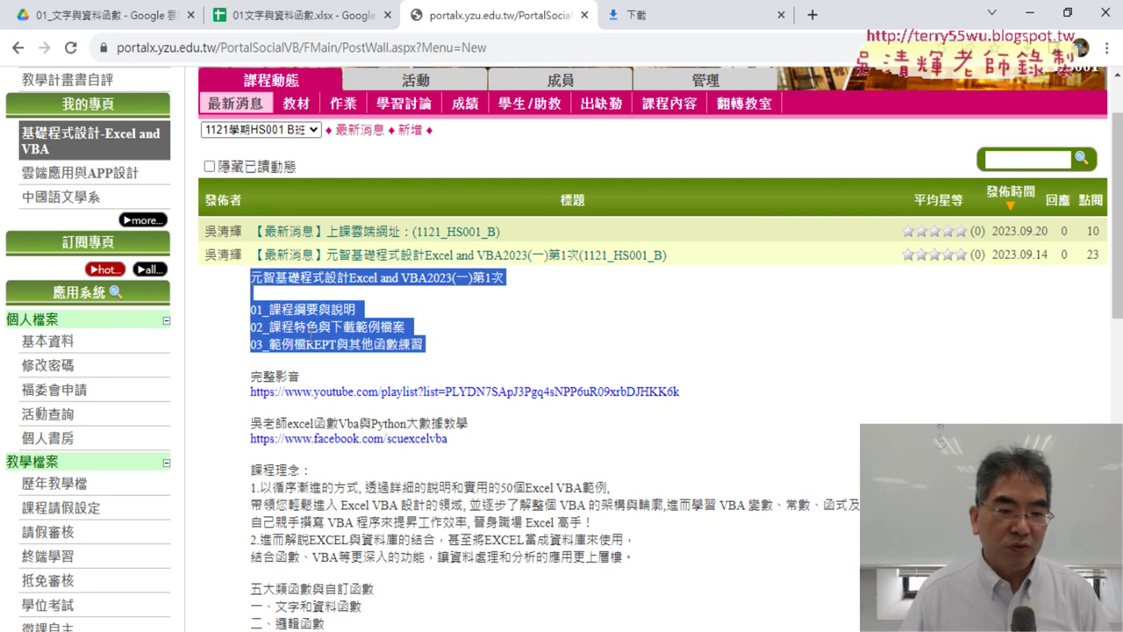
pyautogui.click(416, 393)
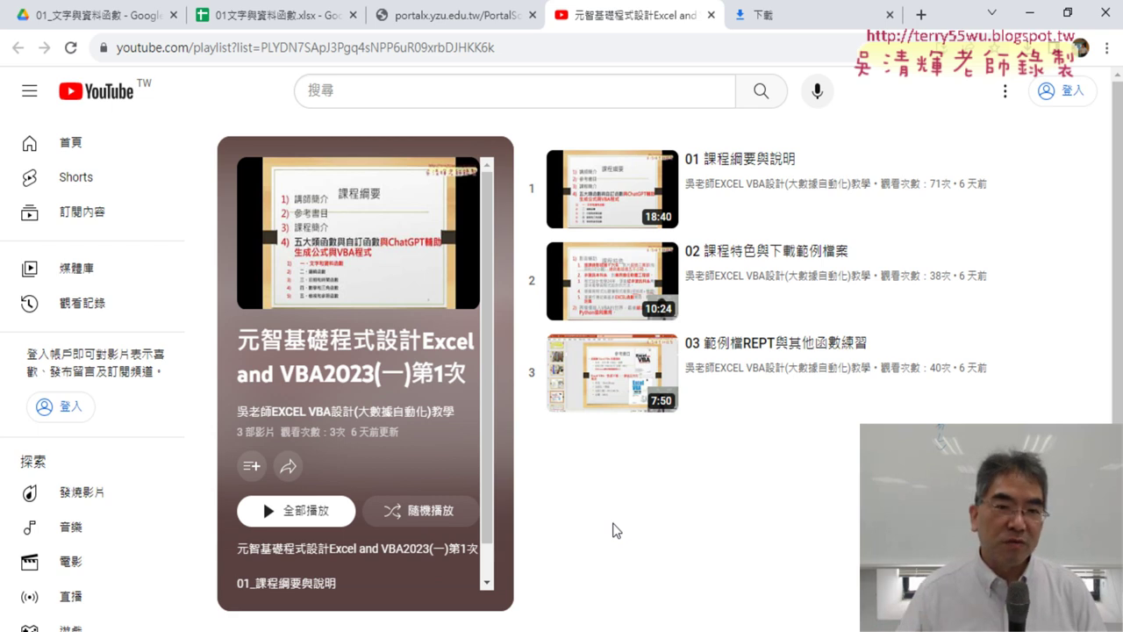
pyautogui.click(435, 29)
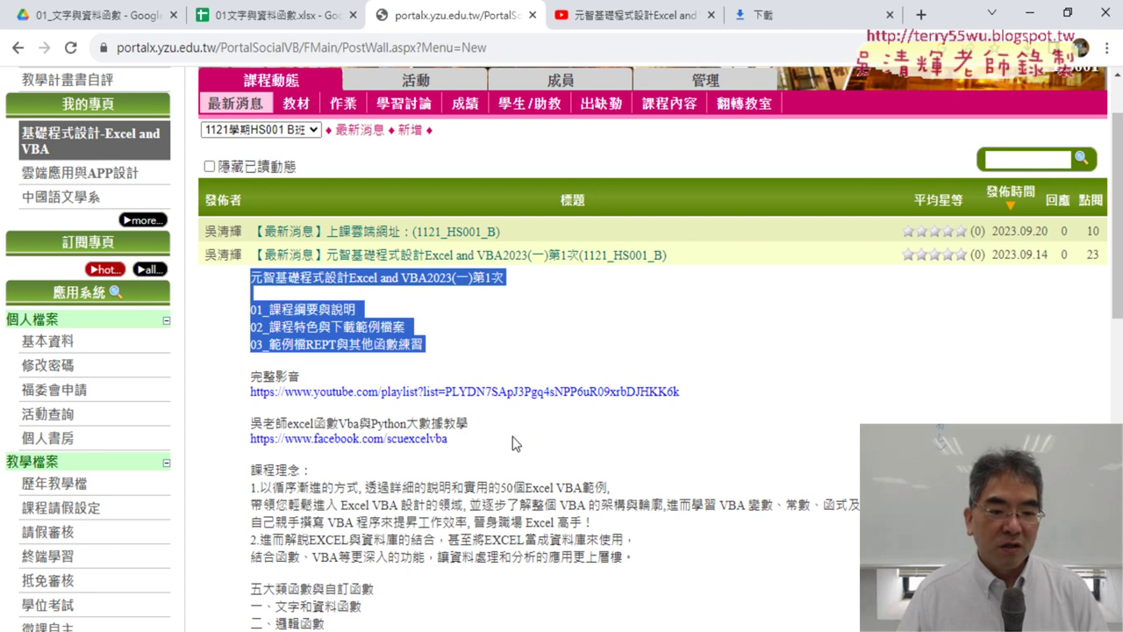
# Scroll down the portal post to review the course description and textbook list.
pyautogui.scroll(-3, 513, 436)
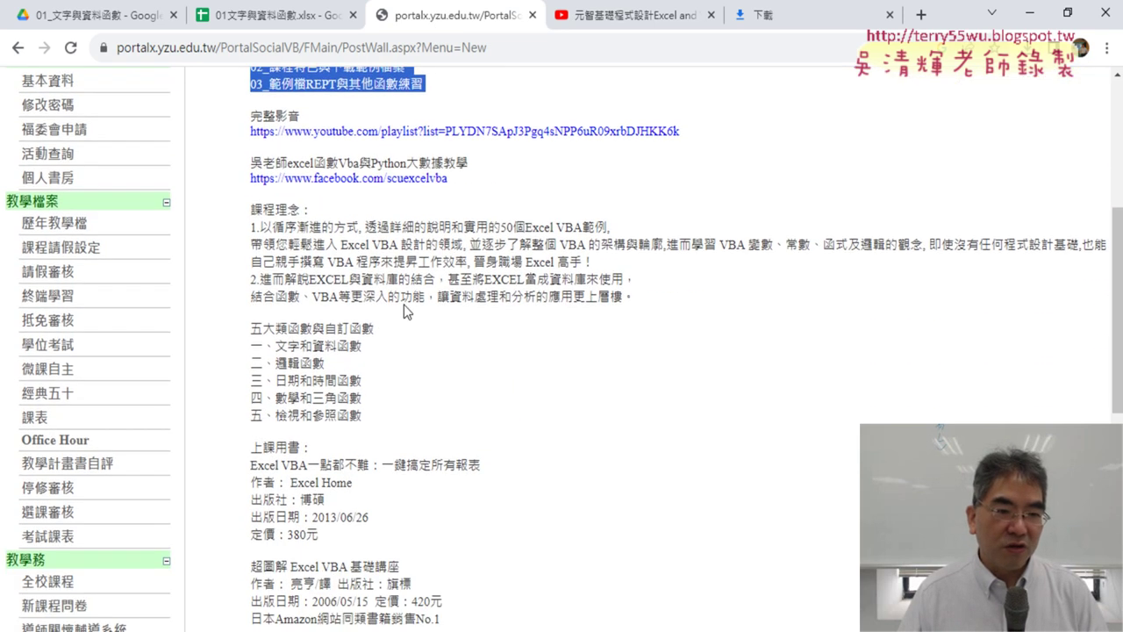
pyautogui.scroll(-1, 486, 352)
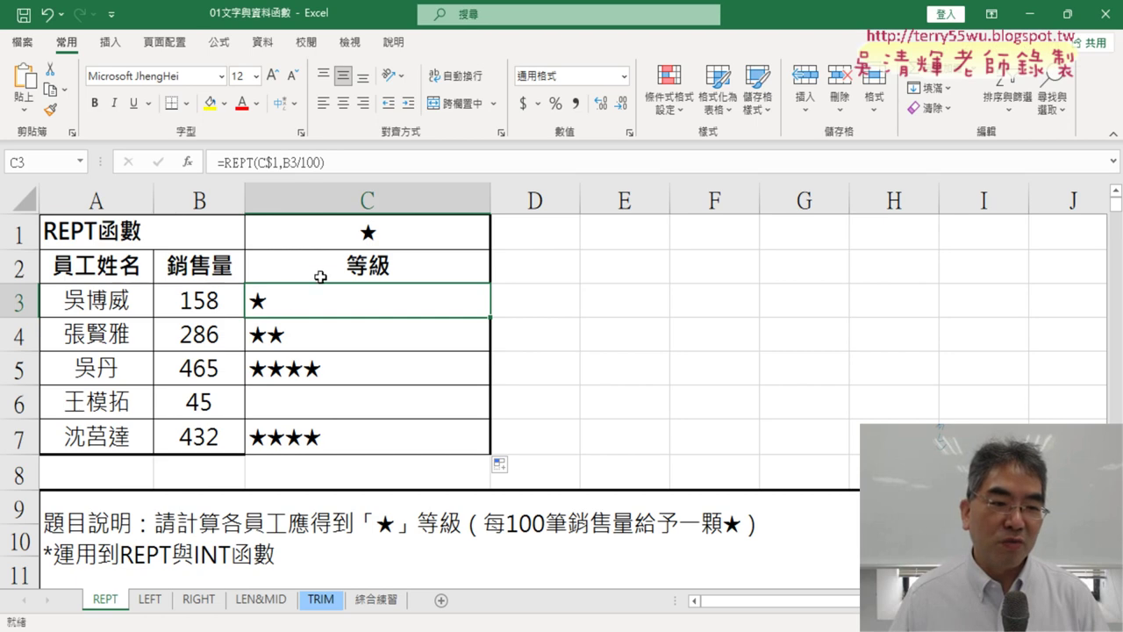
# Confirm =REPT(C$1,B3/100) in C3 so it shows one star.
pyautogui.click(238, 162)
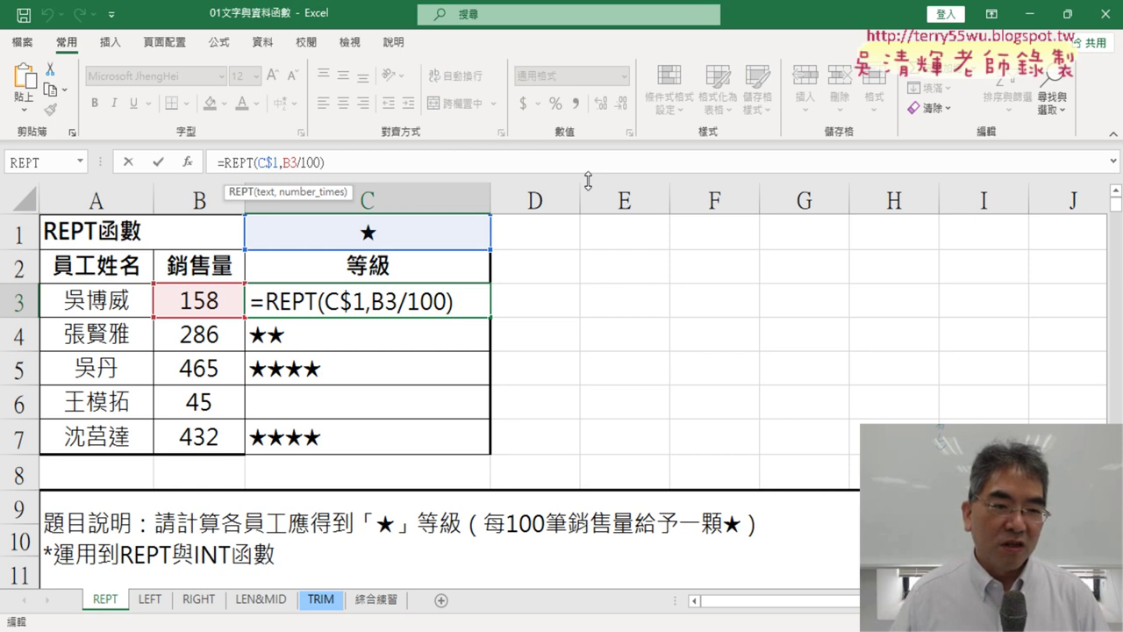
pyautogui.click(158, 162)
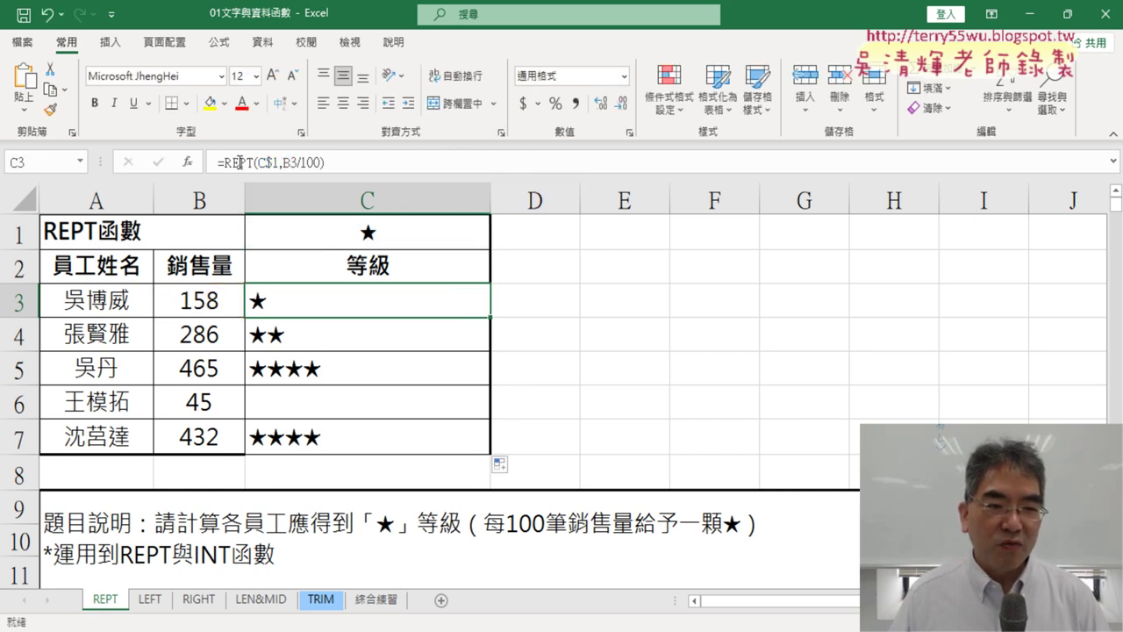
# Open the LEN&MID sheet, zoom in, and select the ID numbers in B3:B6.
pyautogui.click(256, 600)
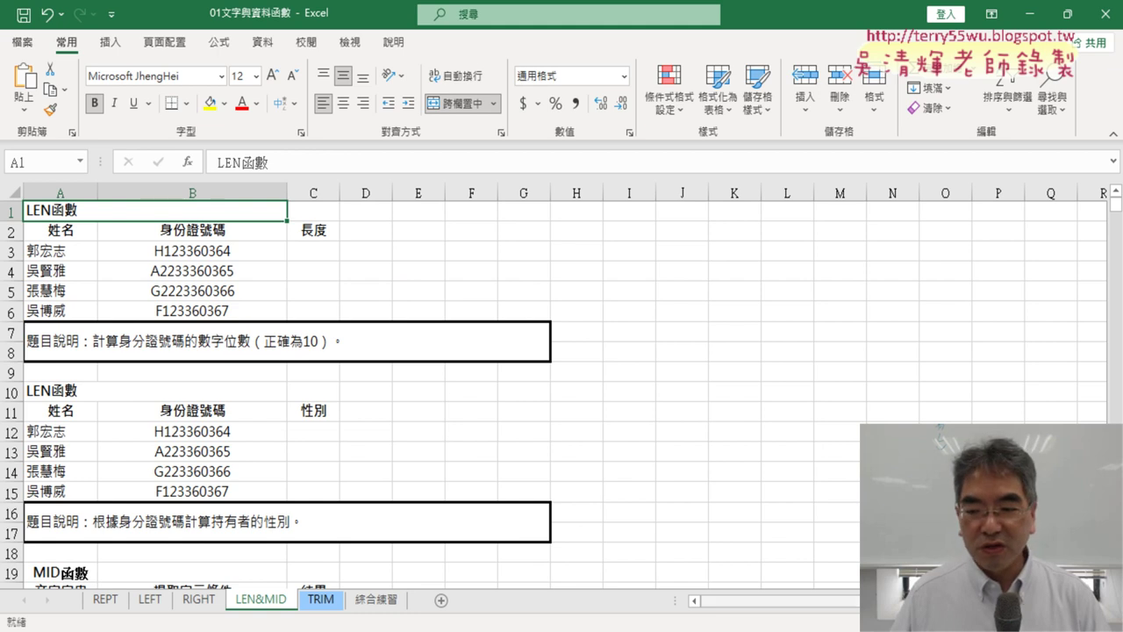
pyautogui.click(1100, 621)
pyautogui.click(1099, 621)
pyautogui.click(1100, 621)
pyautogui.click(1100, 621)
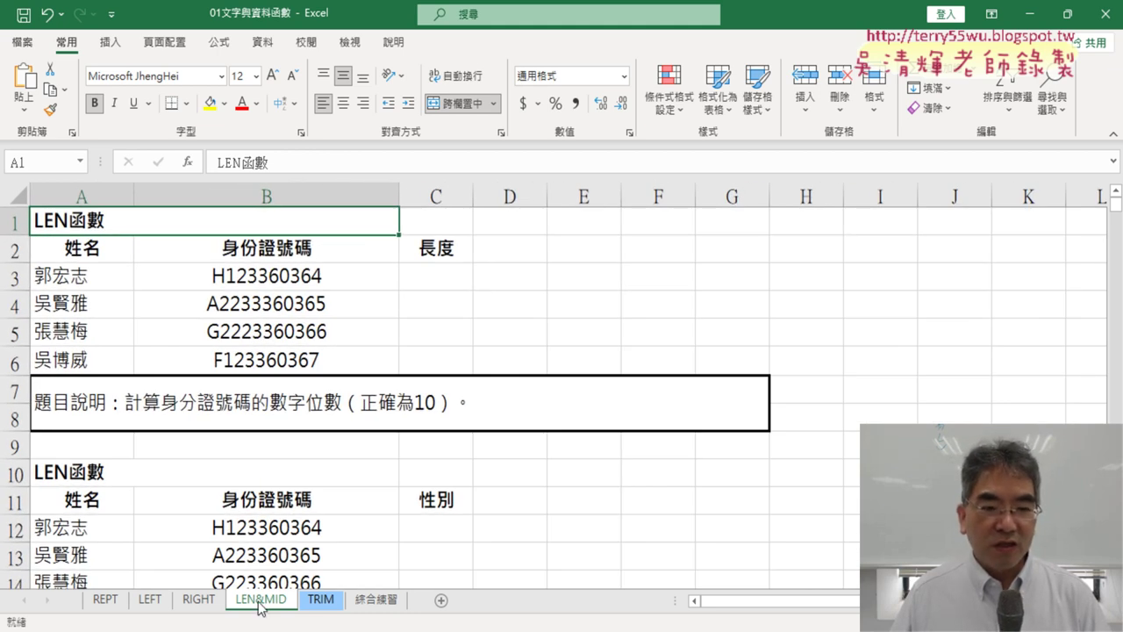
pyautogui.click(285, 281)
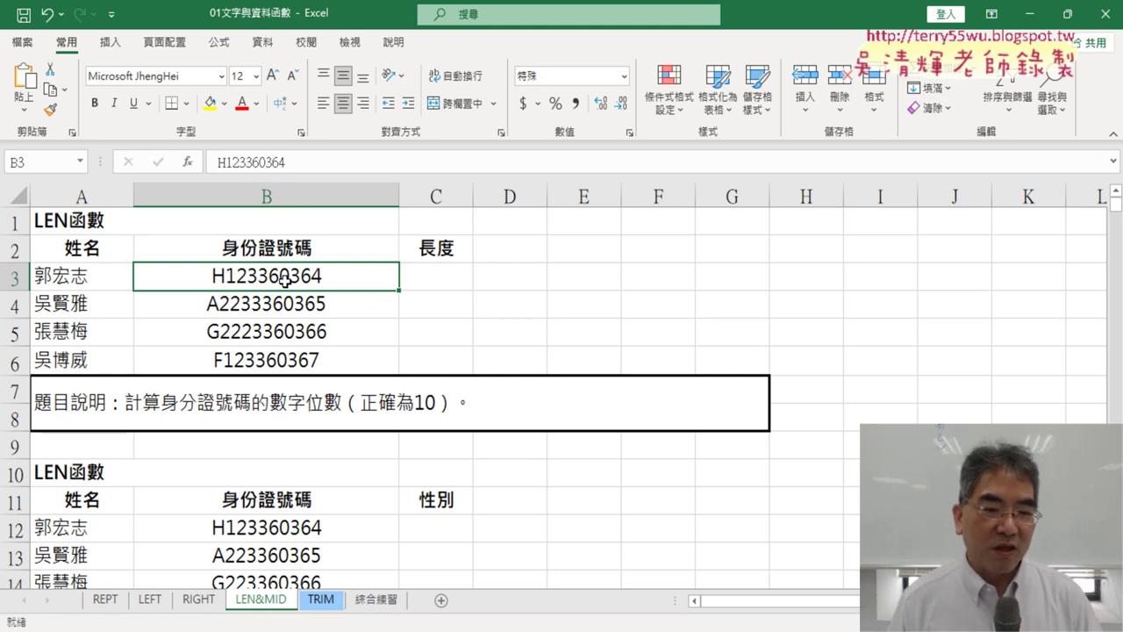
pyautogui.moveTo(283, 279); pyautogui.dragTo(281, 364)
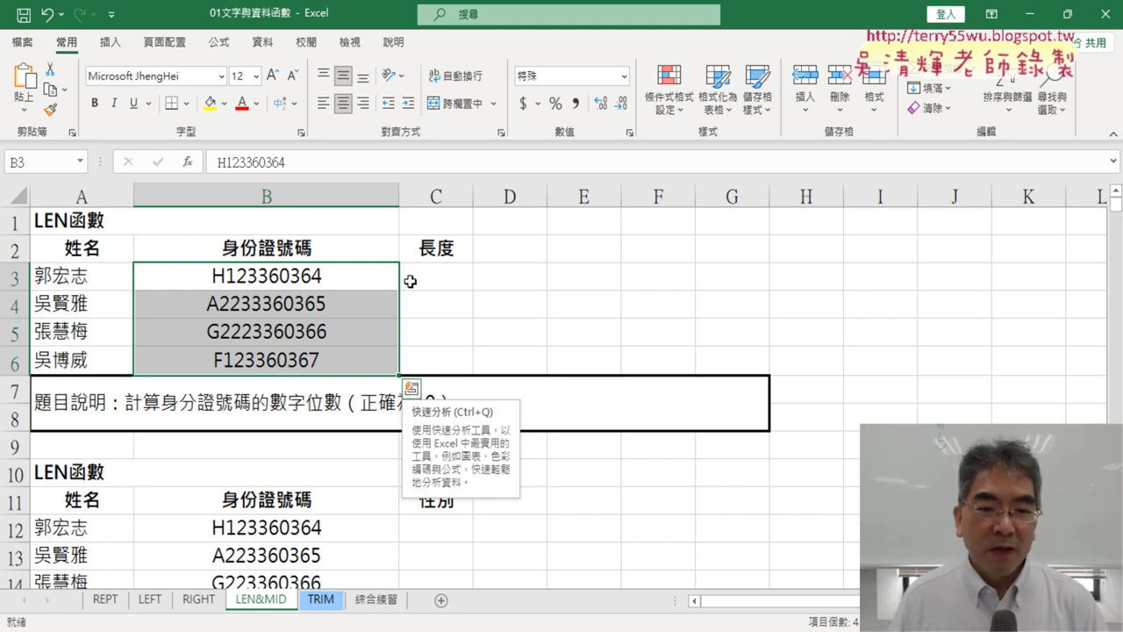
# Insert =LEN(B3) into C3 through the Insert Function dialog's text functions.
pyautogui.click(455, 282)
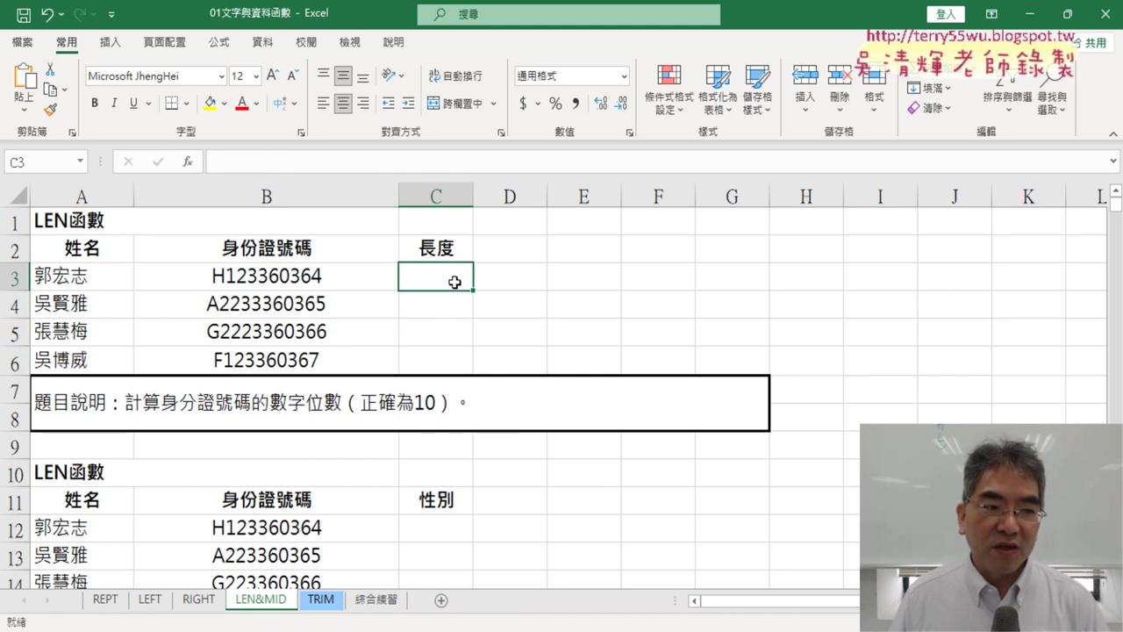
pyautogui.click(188, 164)
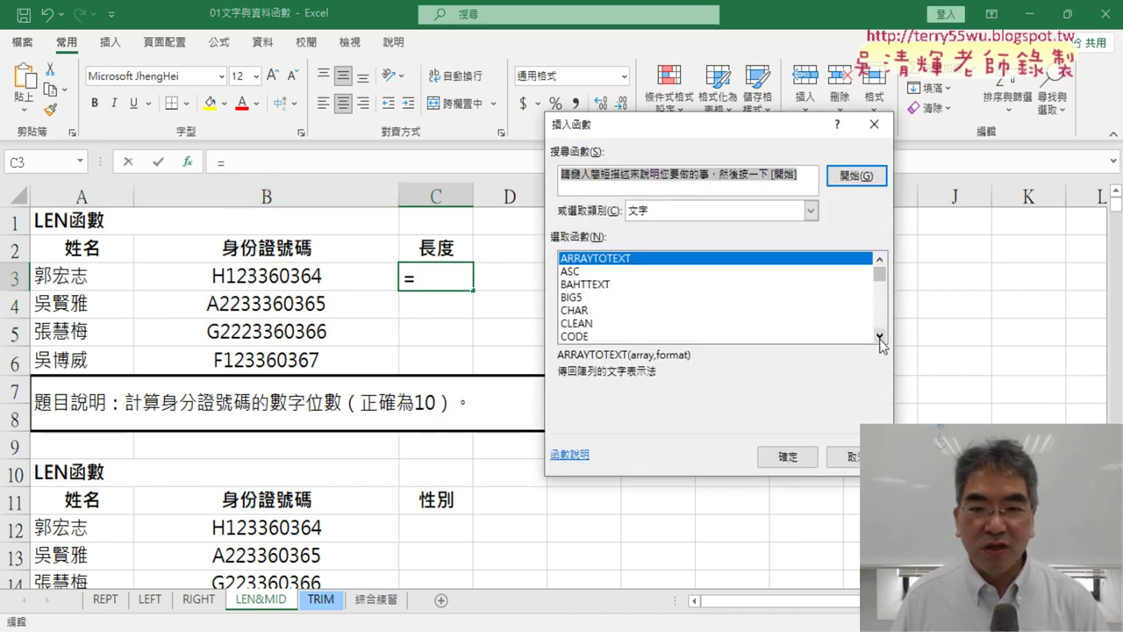
pyautogui.click(811, 211)
pyautogui.click(811, 211)
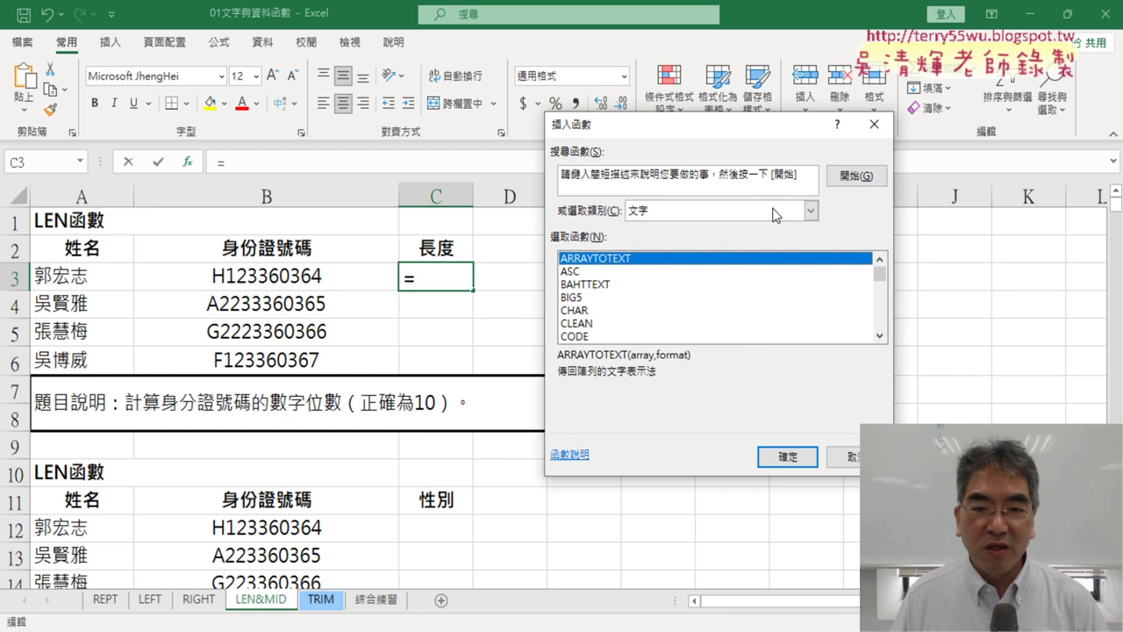
pyautogui.click(879, 337)
pyautogui.click(879, 337)
pyautogui.click(879, 336)
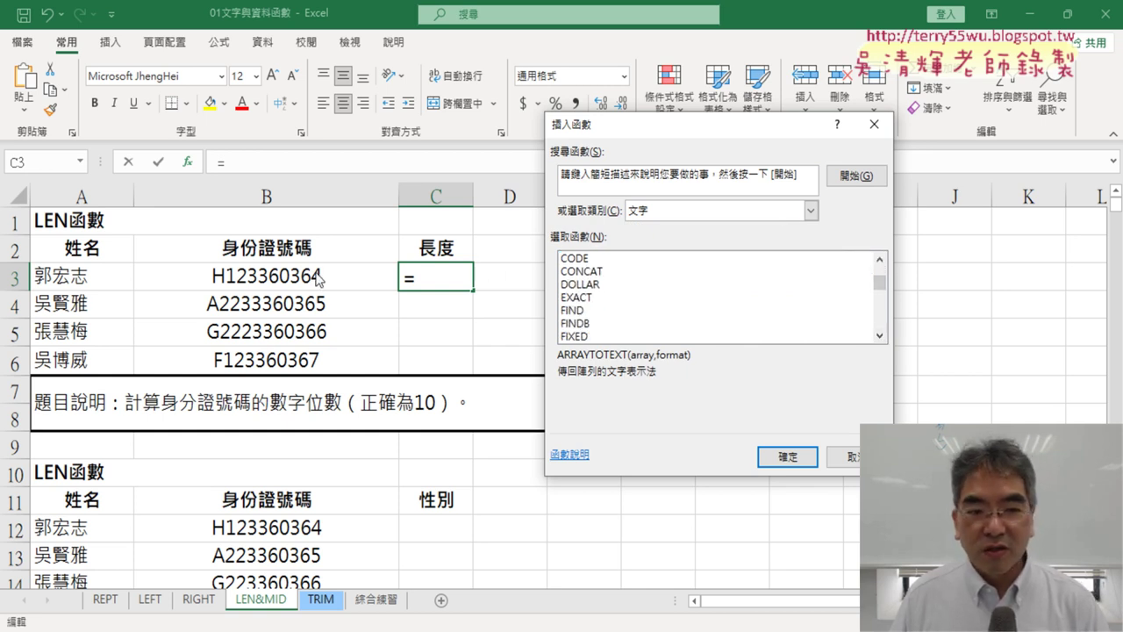
pyautogui.click(879, 335)
pyautogui.click(879, 336)
pyautogui.click(879, 335)
pyautogui.click(614, 299)
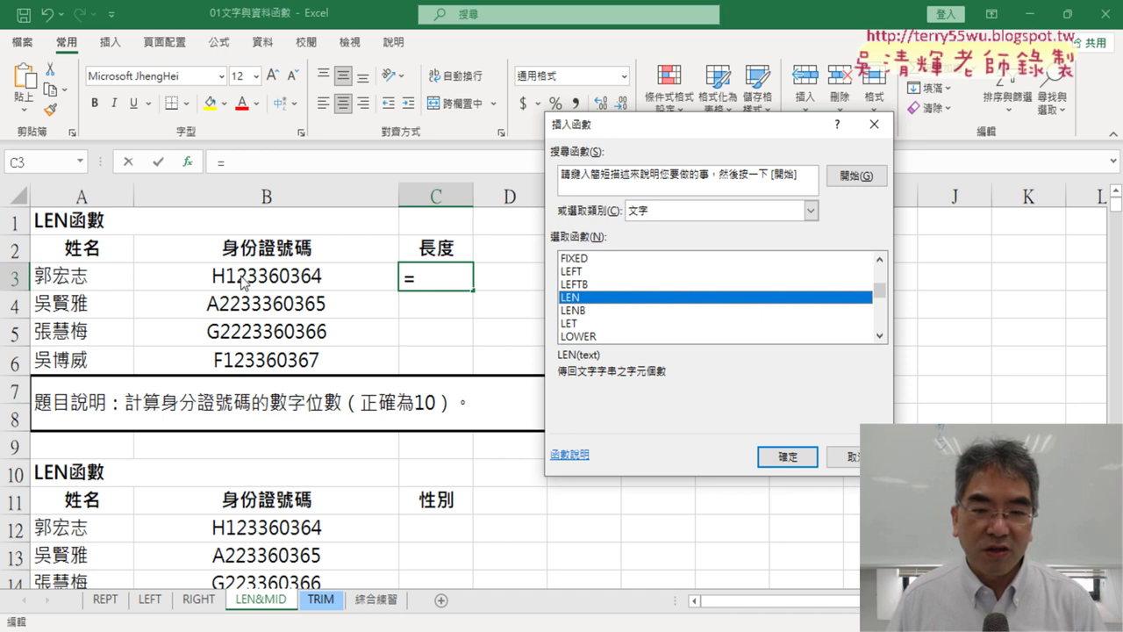
pyautogui.click(801, 465)
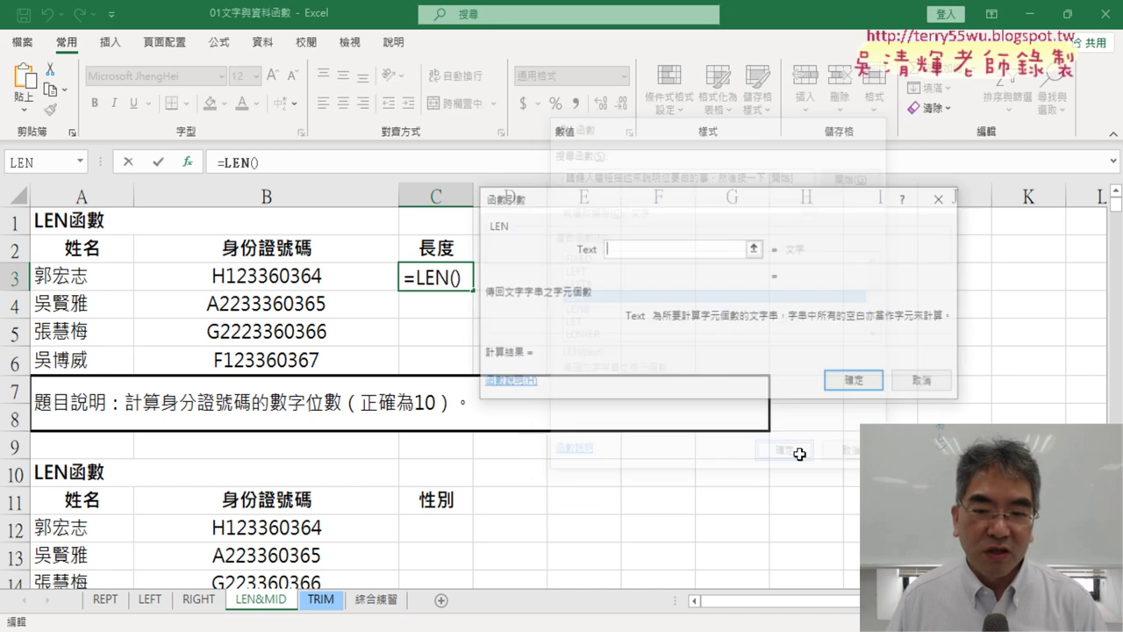
pyautogui.click(299, 282)
pyautogui.click(852, 382)
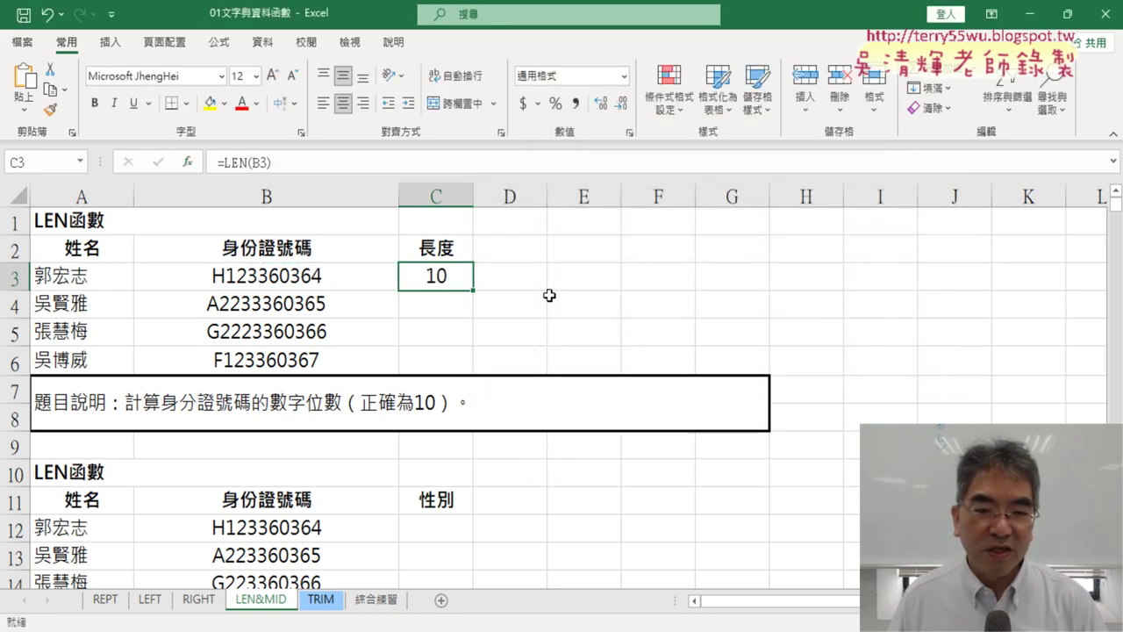
# Fill the LEN formula down to C6, giving lengths 10, 11, 11 and 10.
pyautogui.moveTo(475, 292); pyautogui.dragTo(475, 375)
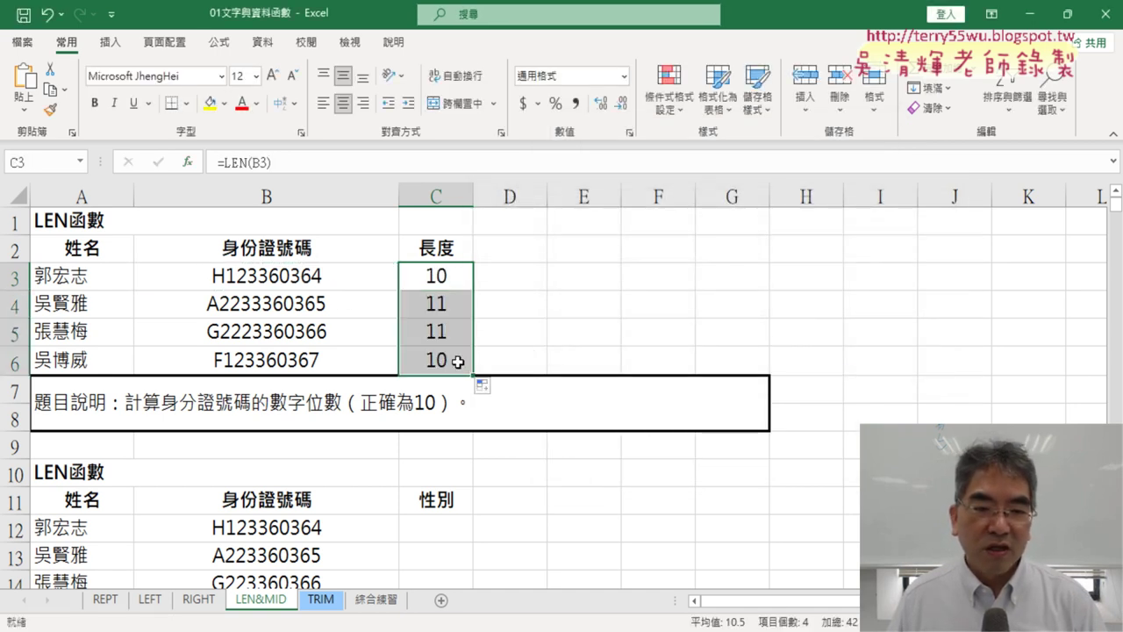
pyautogui.moveTo(352, 313); pyautogui.dragTo(348, 326)
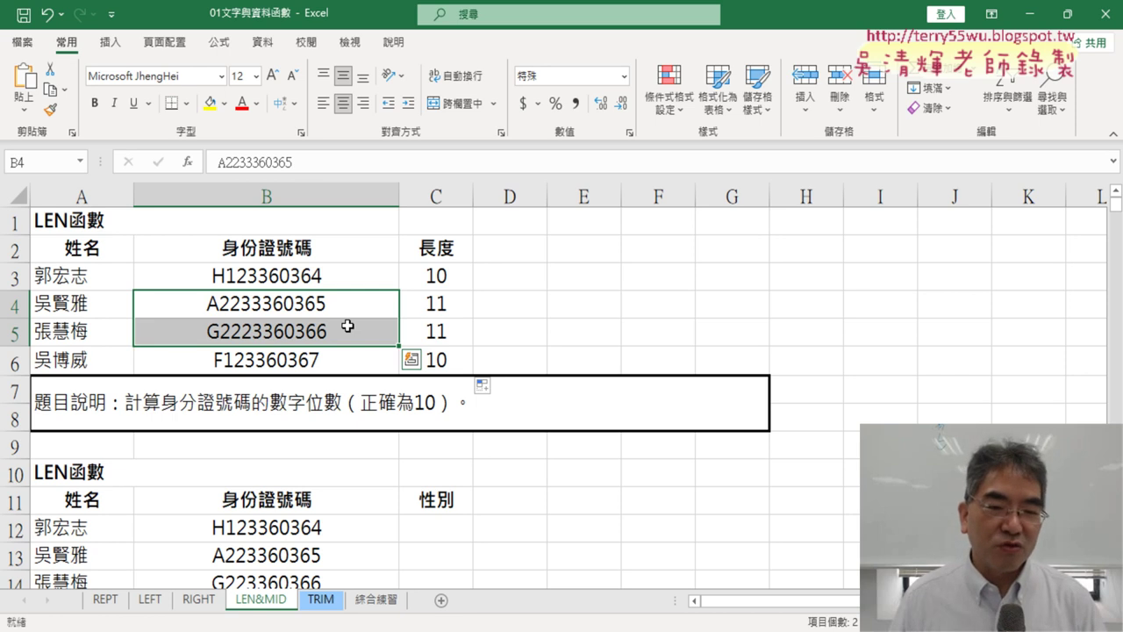
pyautogui.click(450, 277)
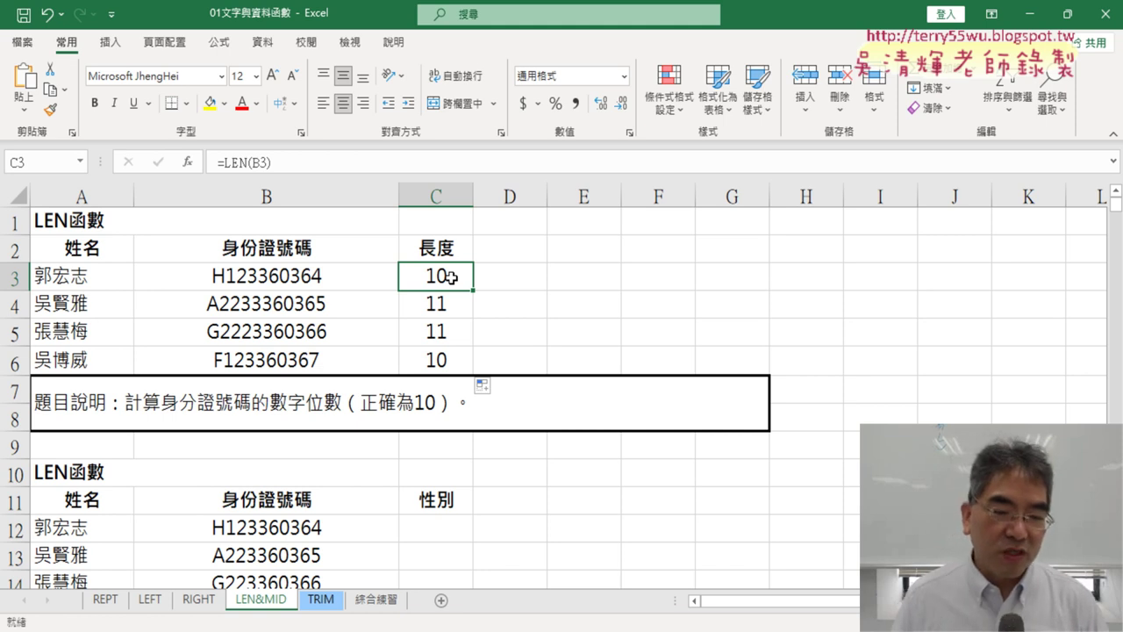
# Show the LEFT sheet after briefly viewing the RIGHT sheet.
pyautogui.click(151, 602)
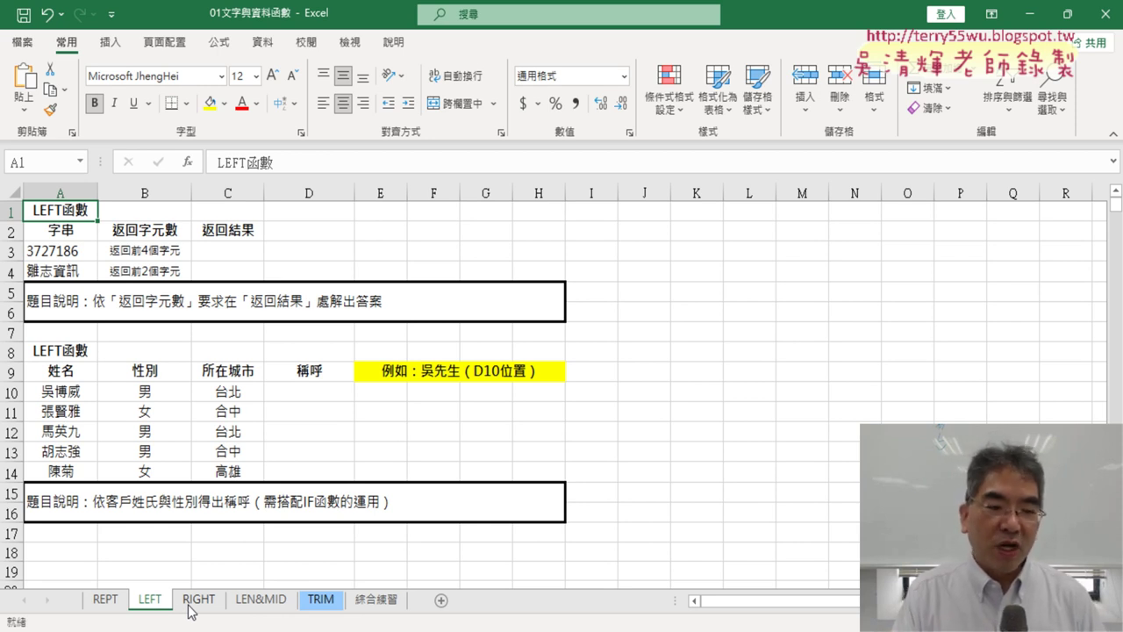
pyautogui.click(202, 605)
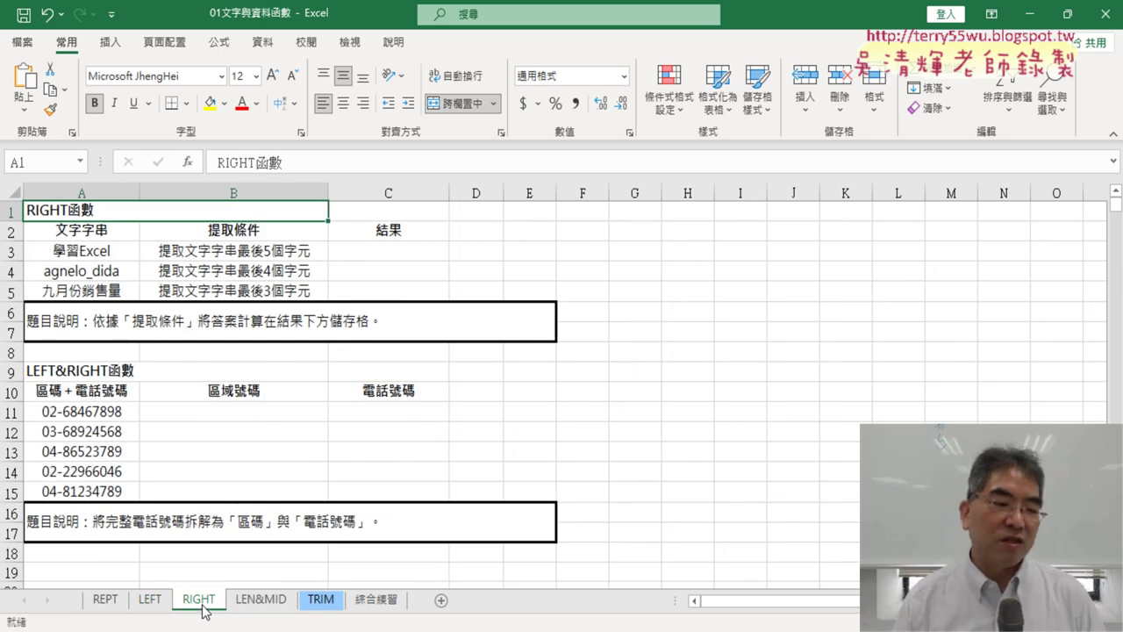
pyautogui.click(154, 604)
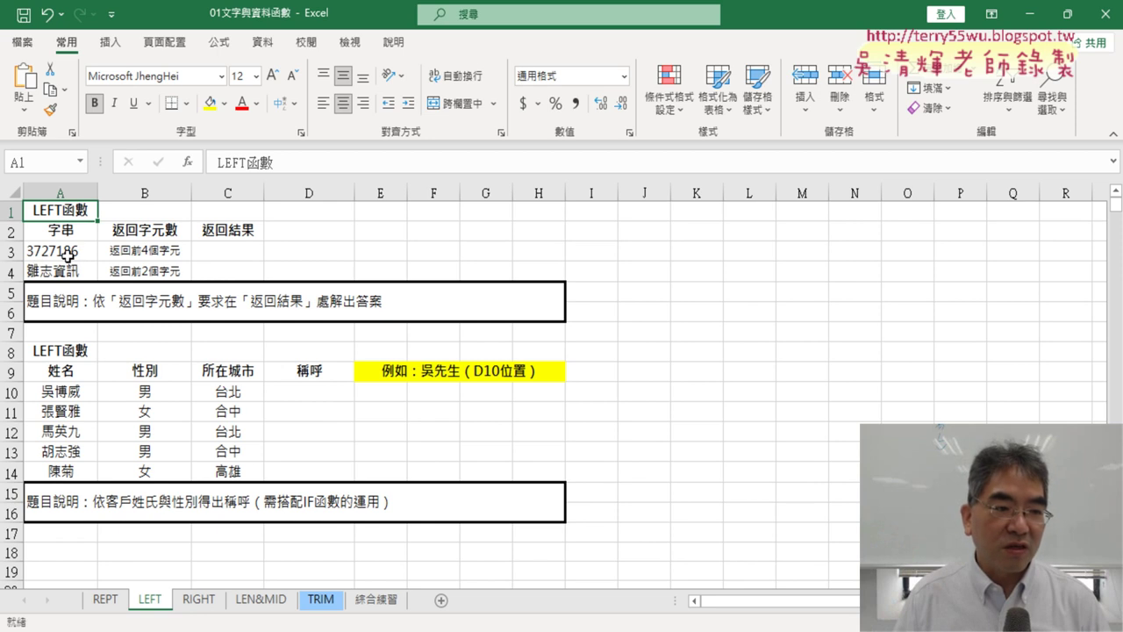
# Insert =LEFT(A3,4) into C3, returning 3727 from 3727186.
pyautogui.click(224, 252)
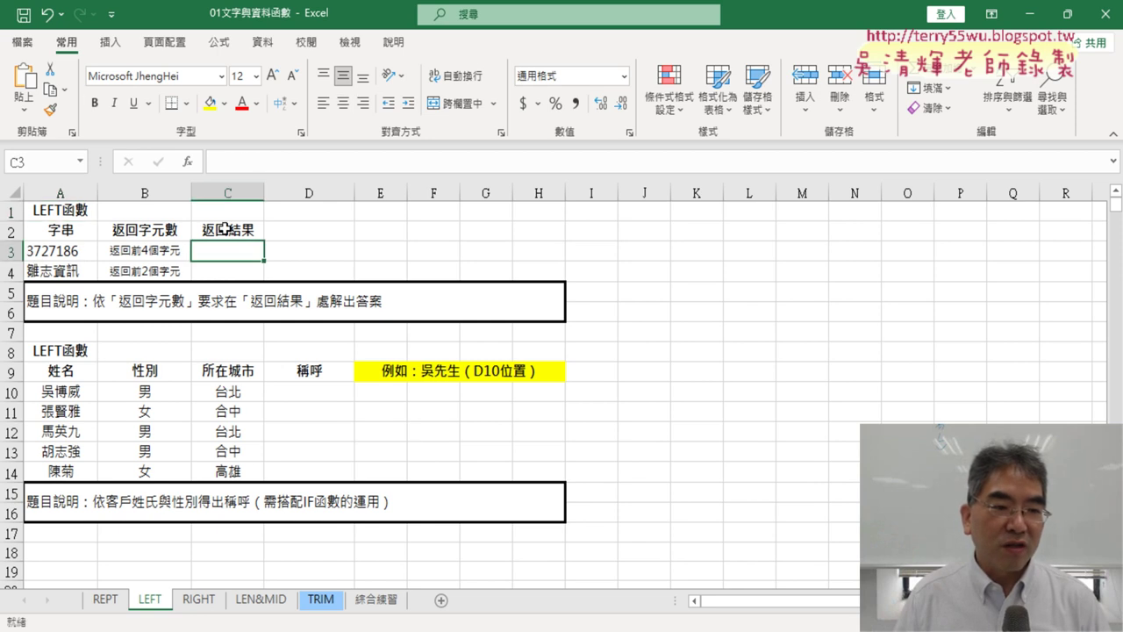
pyautogui.click(188, 163)
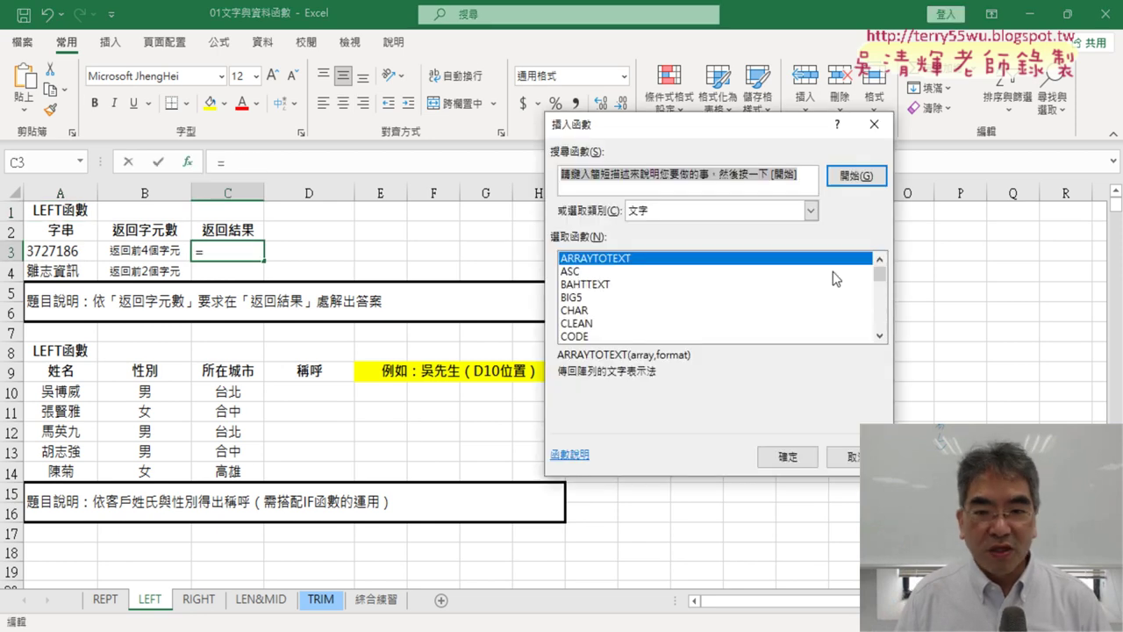
pyautogui.scroll(-1, 884, 341)
pyautogui.scroll(-1, 885, 340)
pyautogui.scroll(-1, 884, 341)
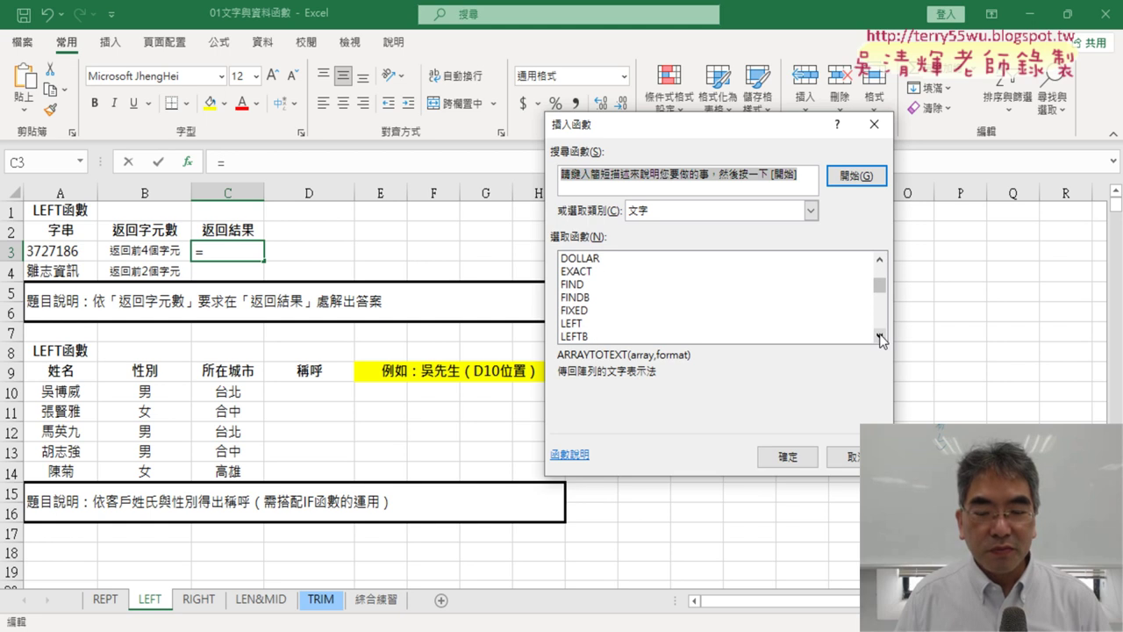
pyautogui.click(615, 324)
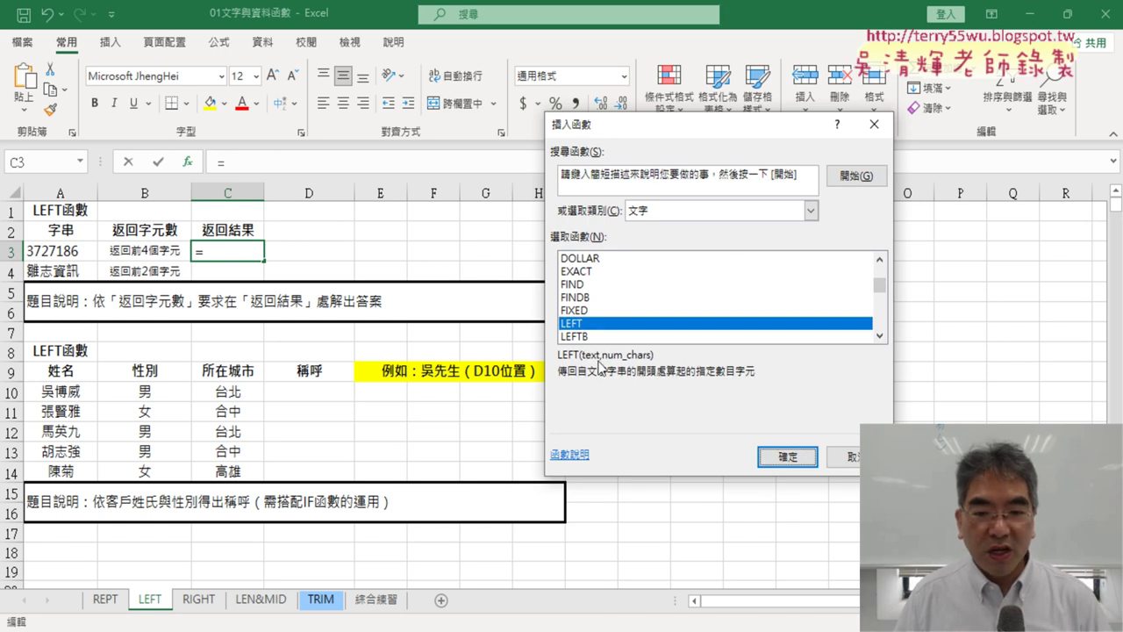
pyautogui.click(788, 457)
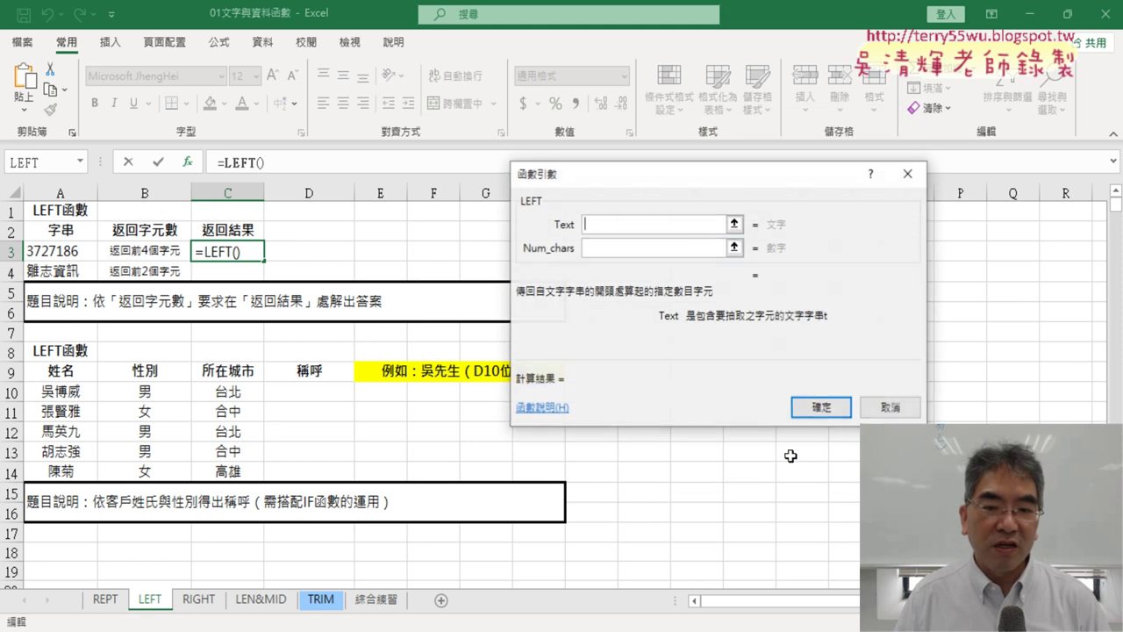
pyautogui.click(66, 252)
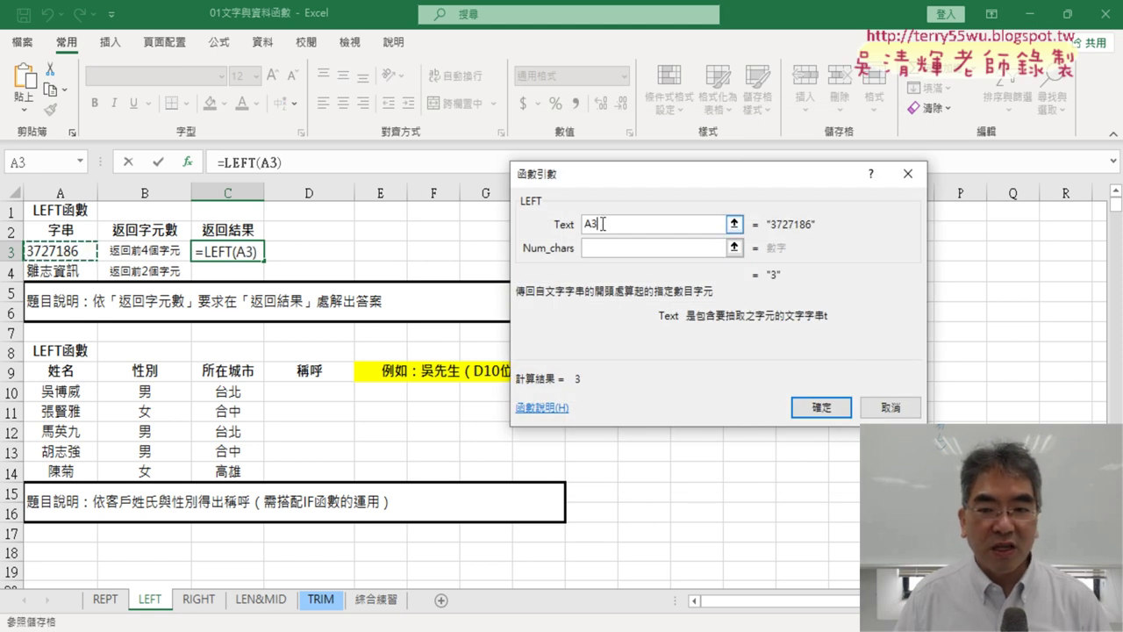
pyautogui.press('Tab')
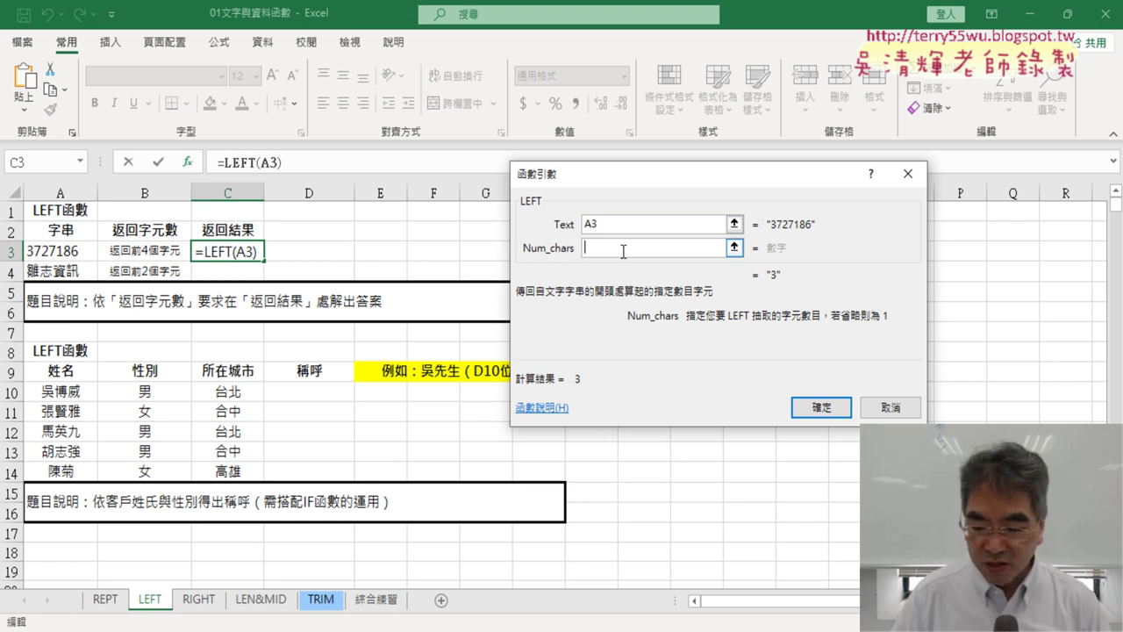
pyautogui.write('4')
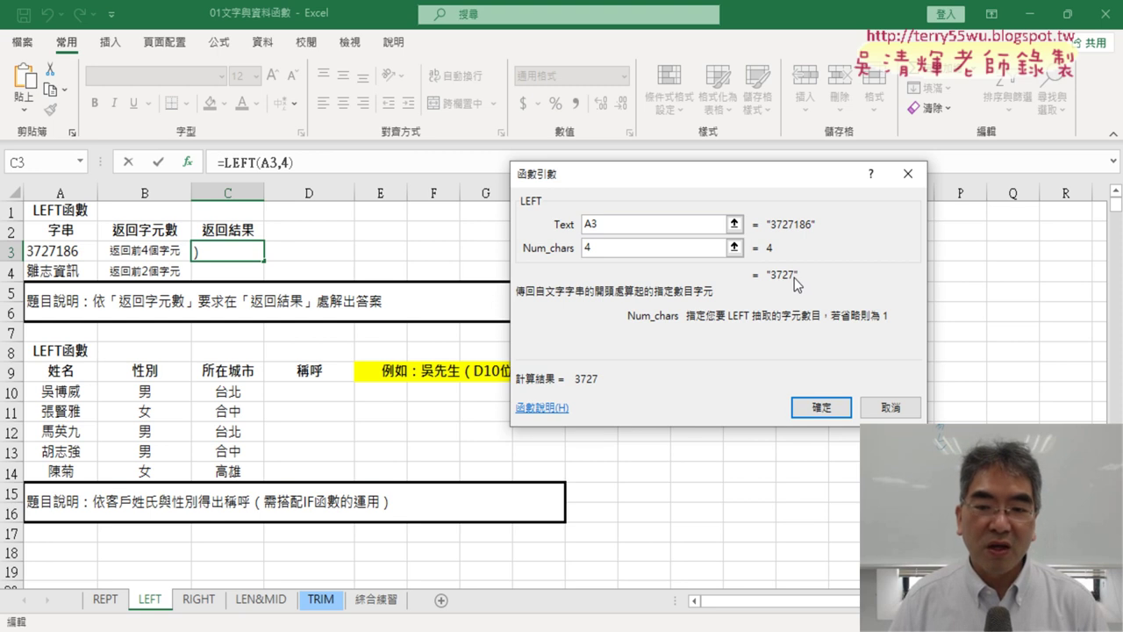
pyautogui.click(805, 404)
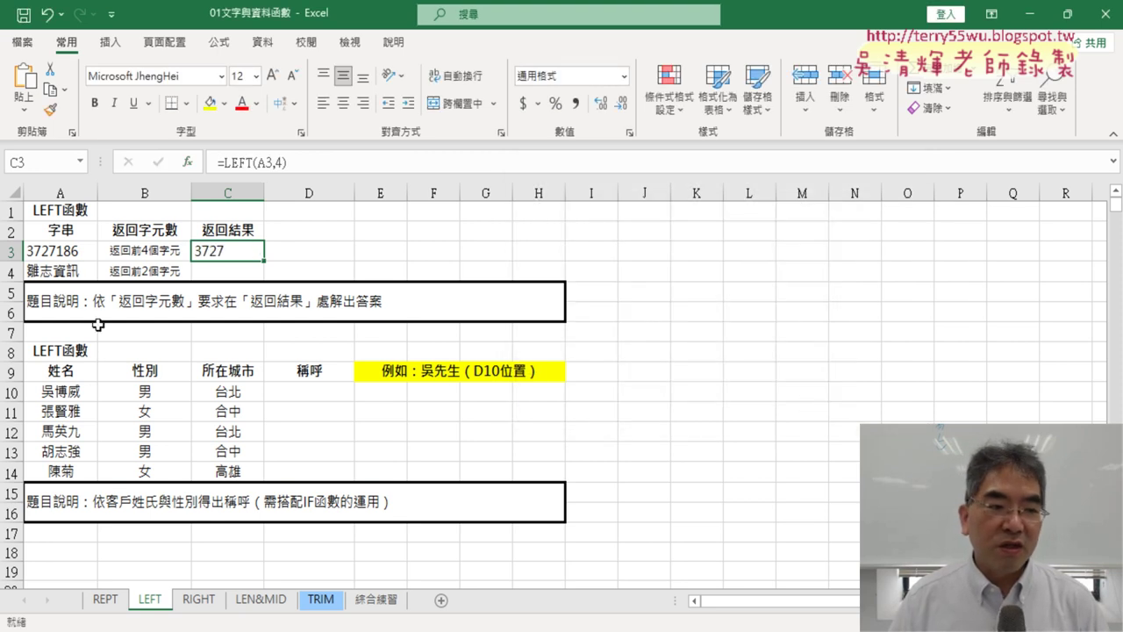
# Check A4's string and the empty C4, then reselect the C3 formula.
pyautogui.click(53, 274)
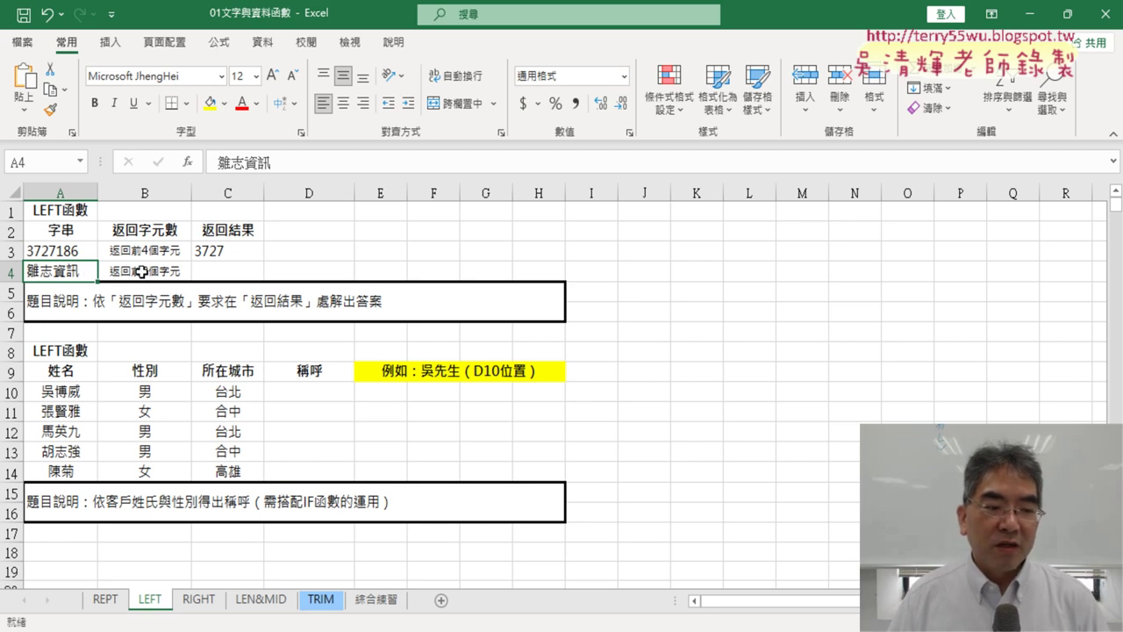
pyautogui.click(217, 270)
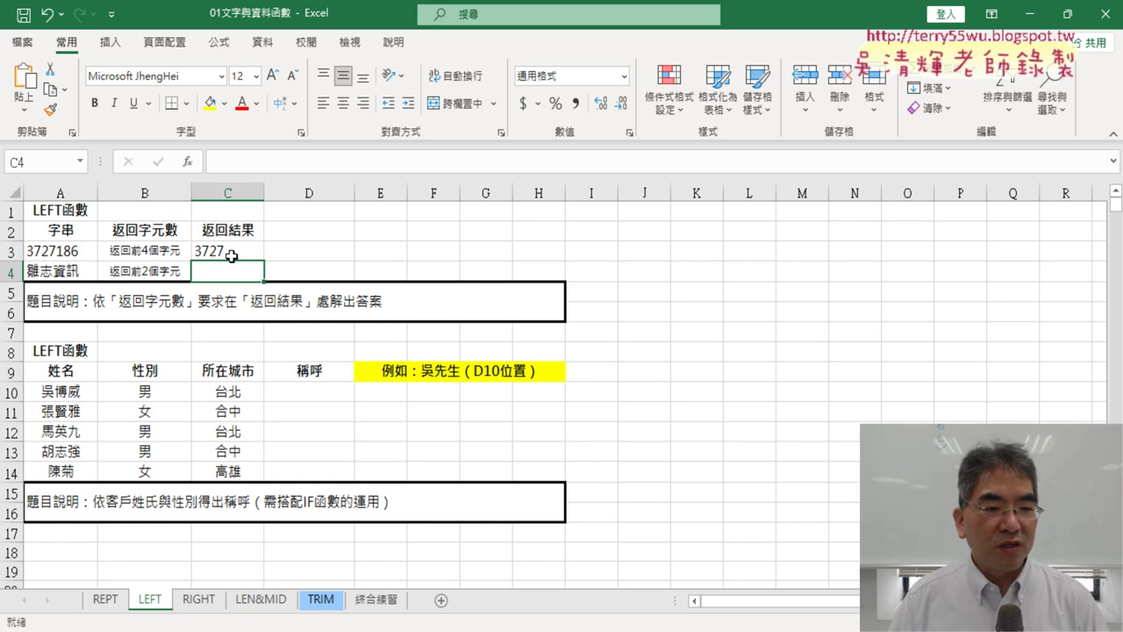
pyautogui.click(231, 255)
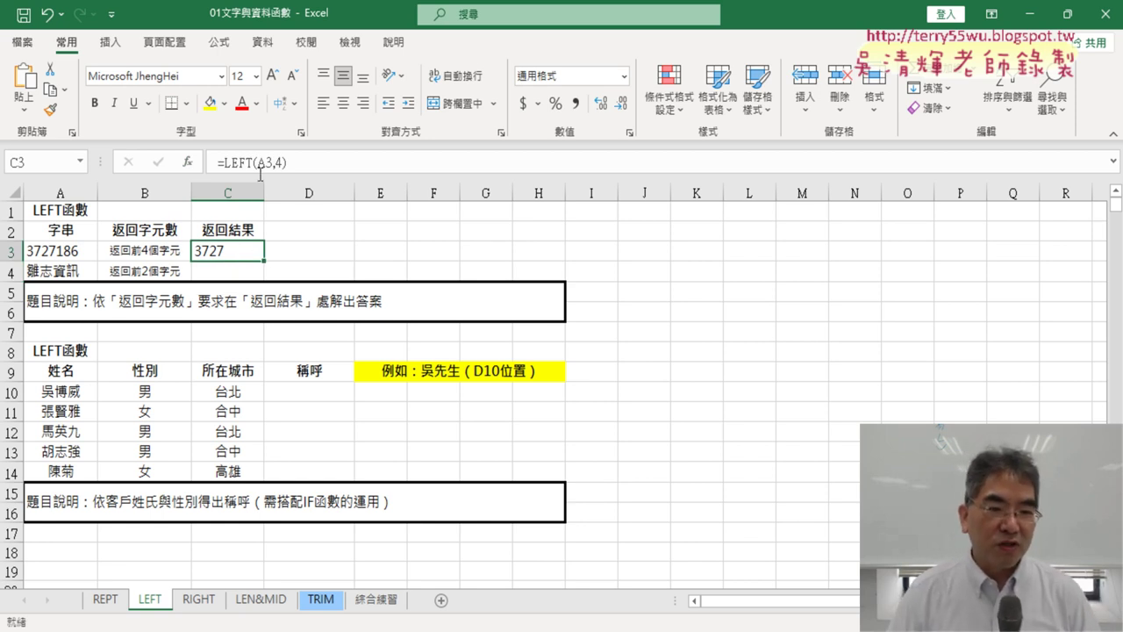
# Copy C3's formula into C4 and change it to =LEFT(A4,2), returning 雖志.
pyautogui.moveTo(266, 262); pyautogui.dragTo(265, 278)
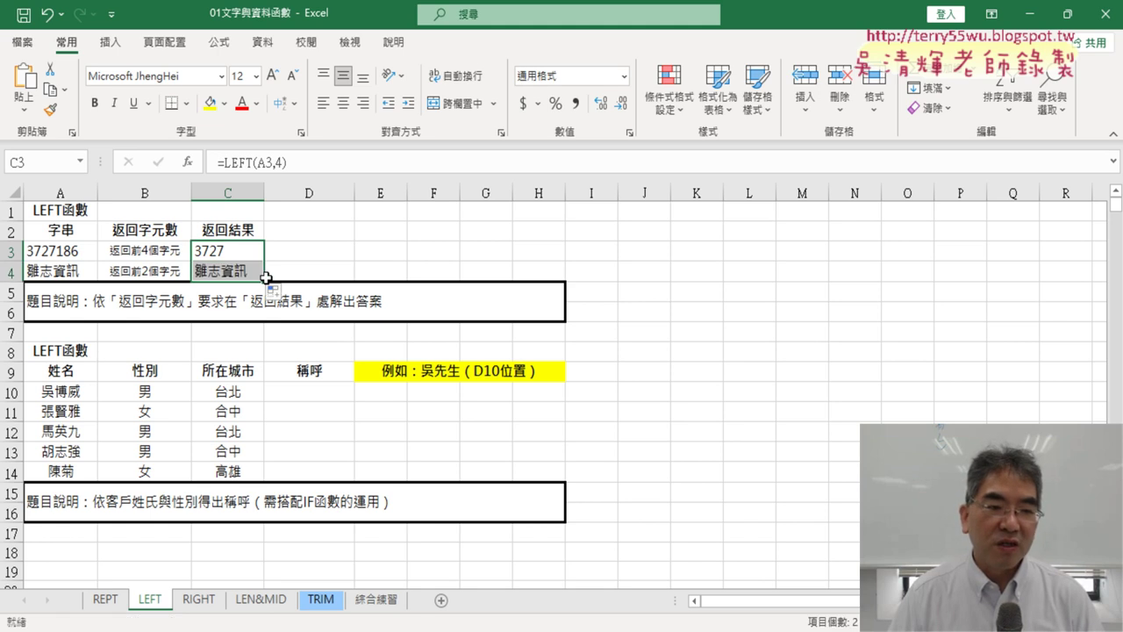
pyautogui.click(204, 273)
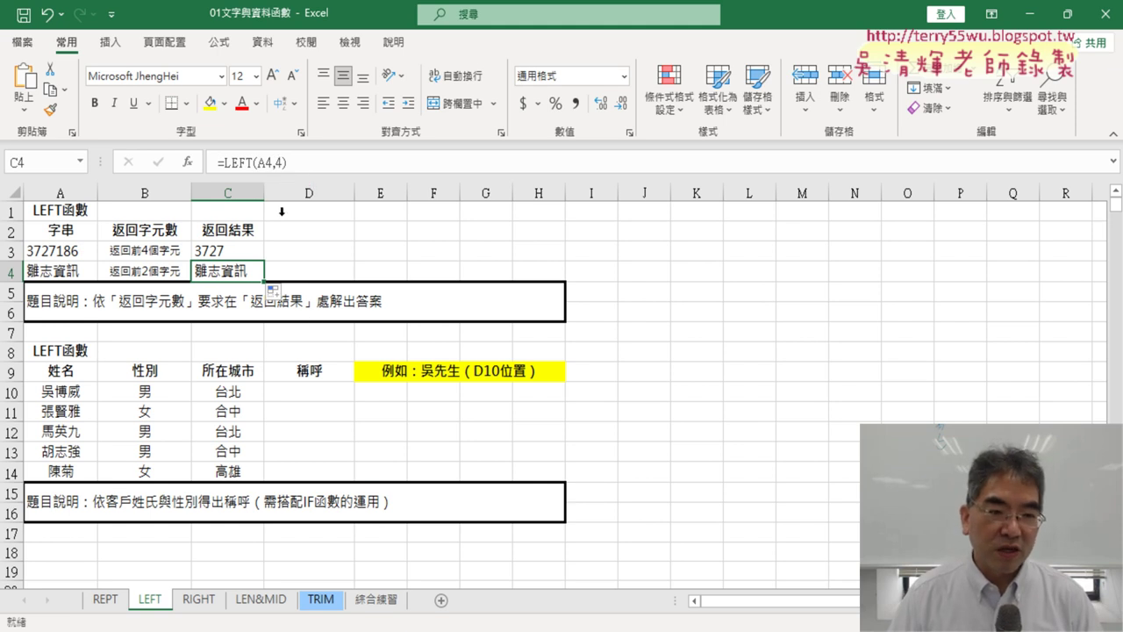
pyautogui.click(278, 163)
pyautogui.doubleClick(280, 162)
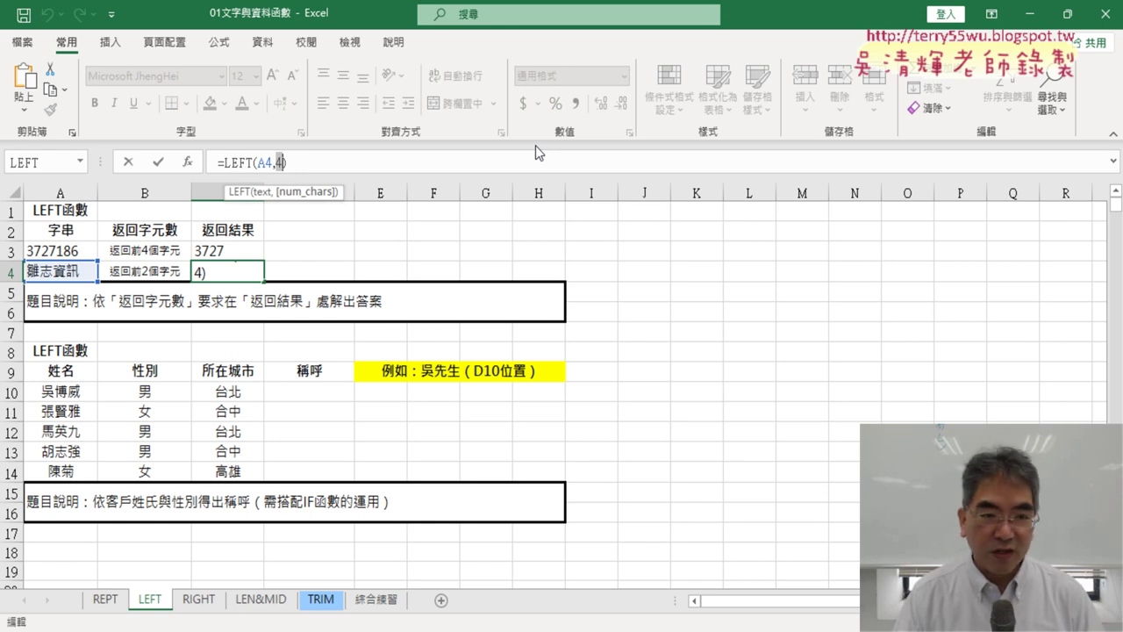
pyautogui.write('2')
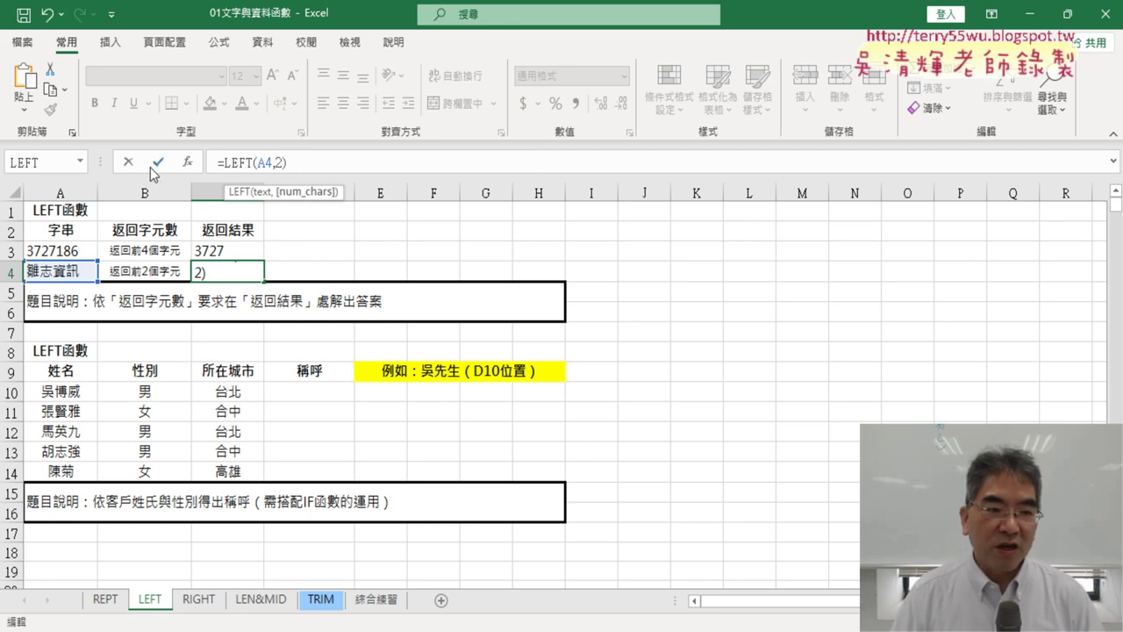
pyautogui.click(159, 164)
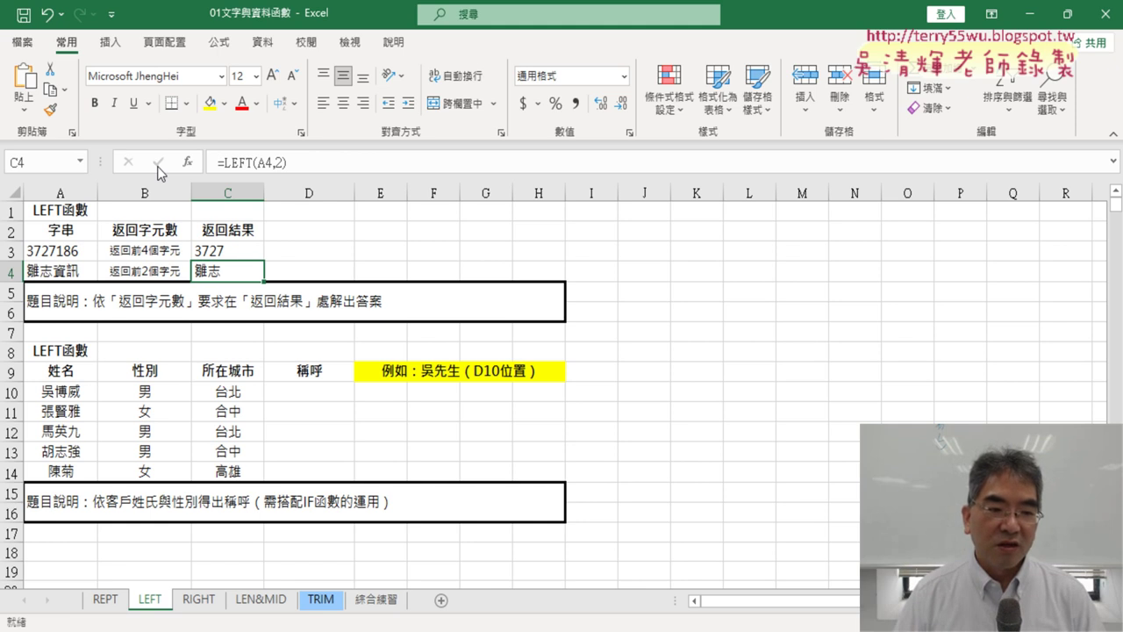
pyautogui.click(334, 397)
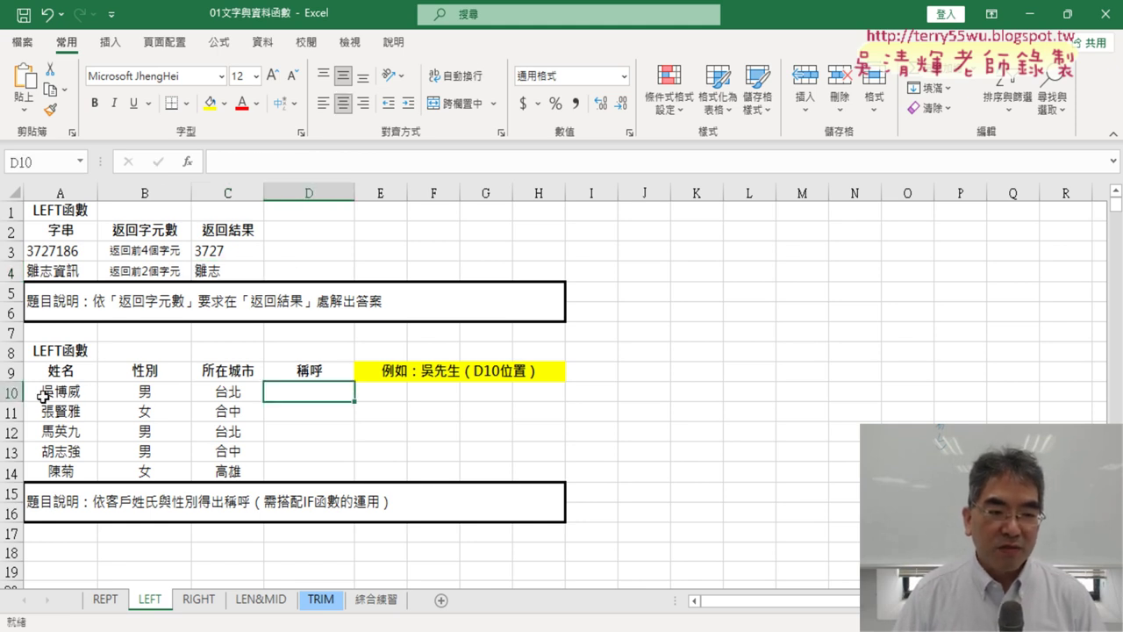
pyautogui.click(169, 391)
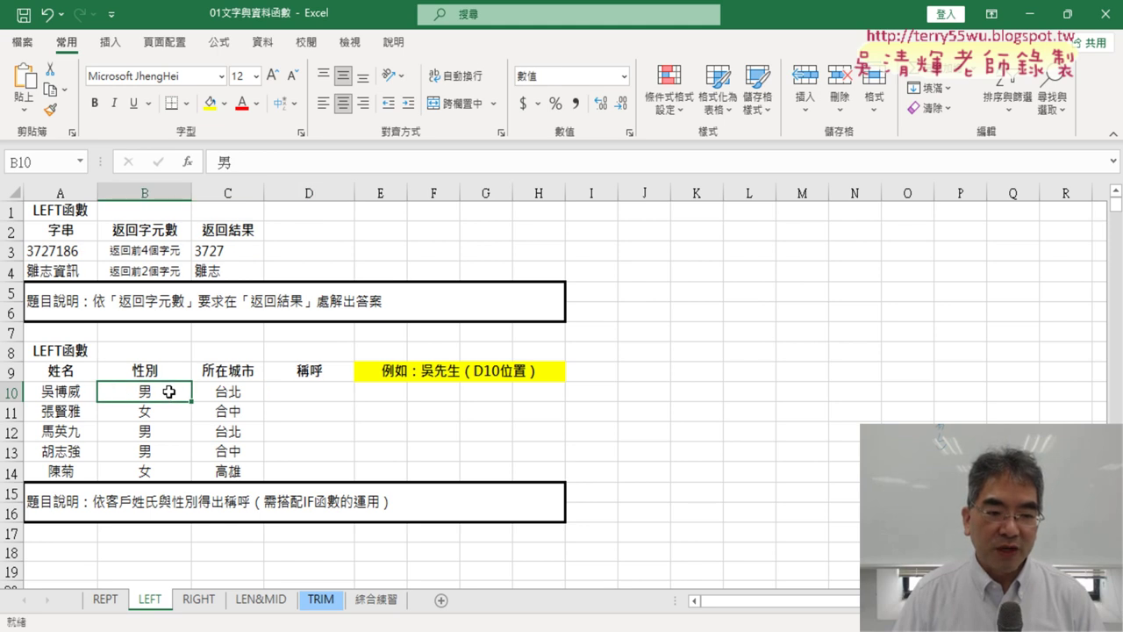
pyautogui.click(332, 397)
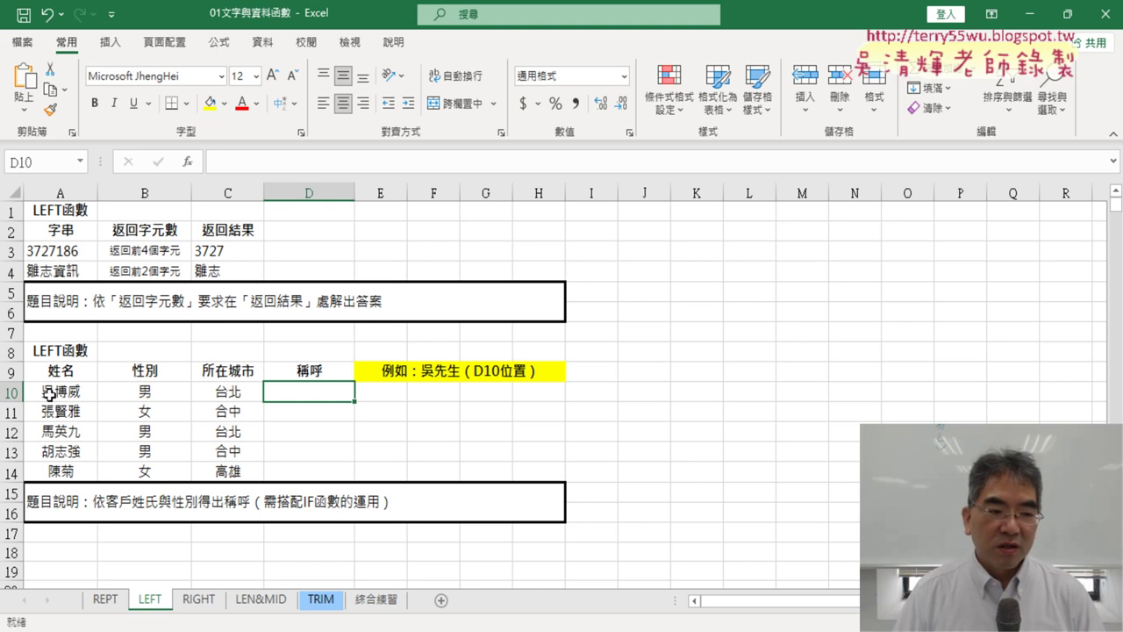
pyautogui.click(145, 391)
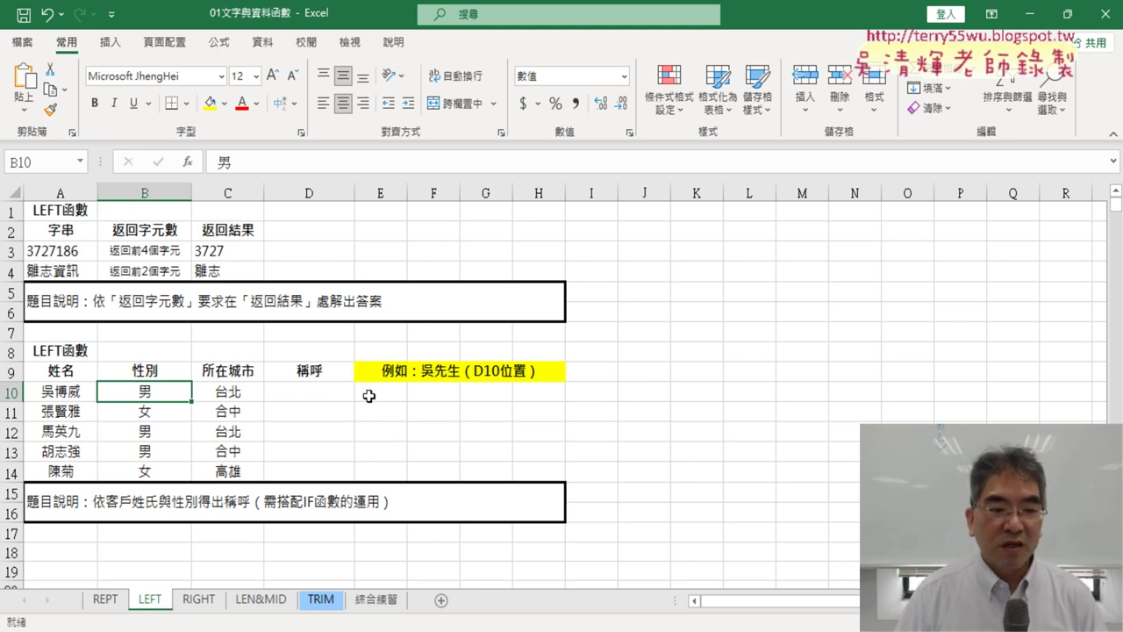
pyautogui.click(166, 419)
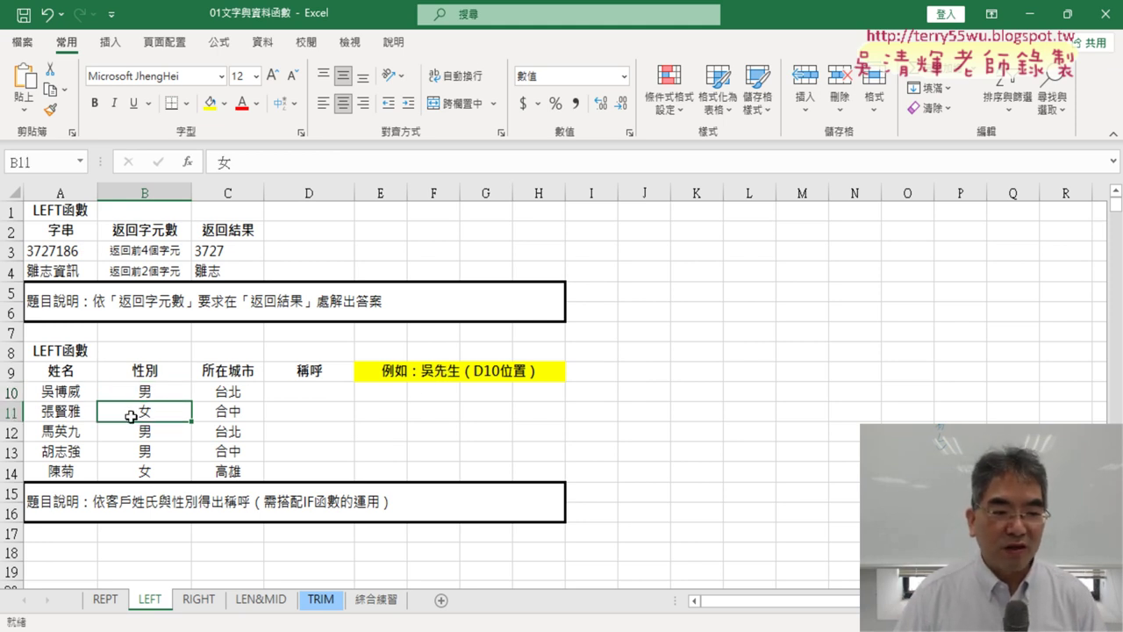
pyautogui.click(292, 396)
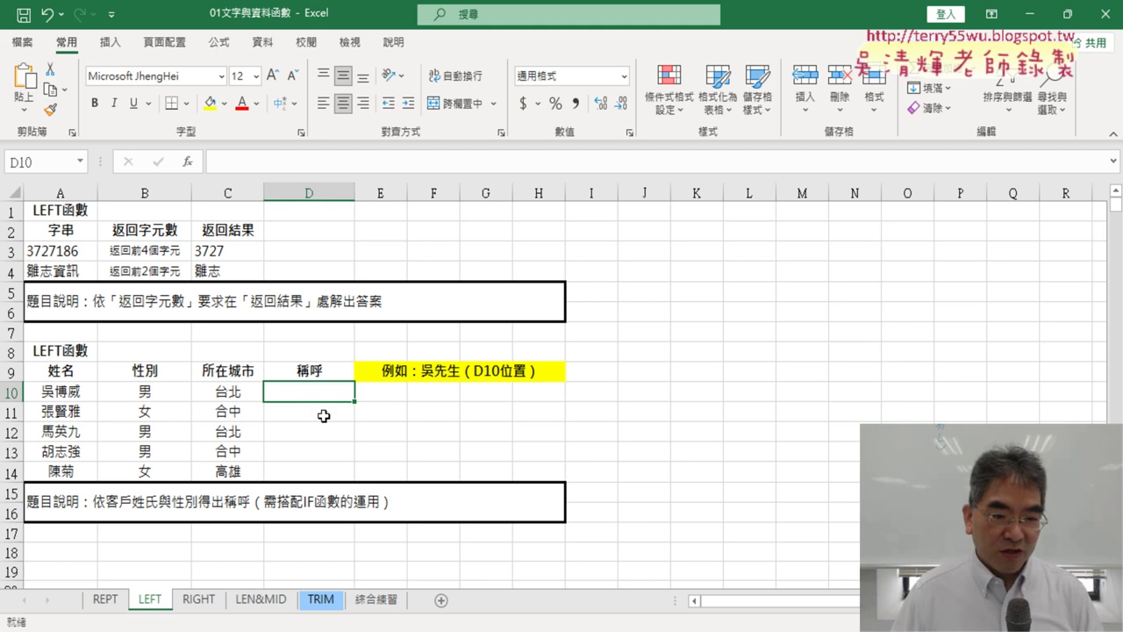
pyautogui.click(324, 413)
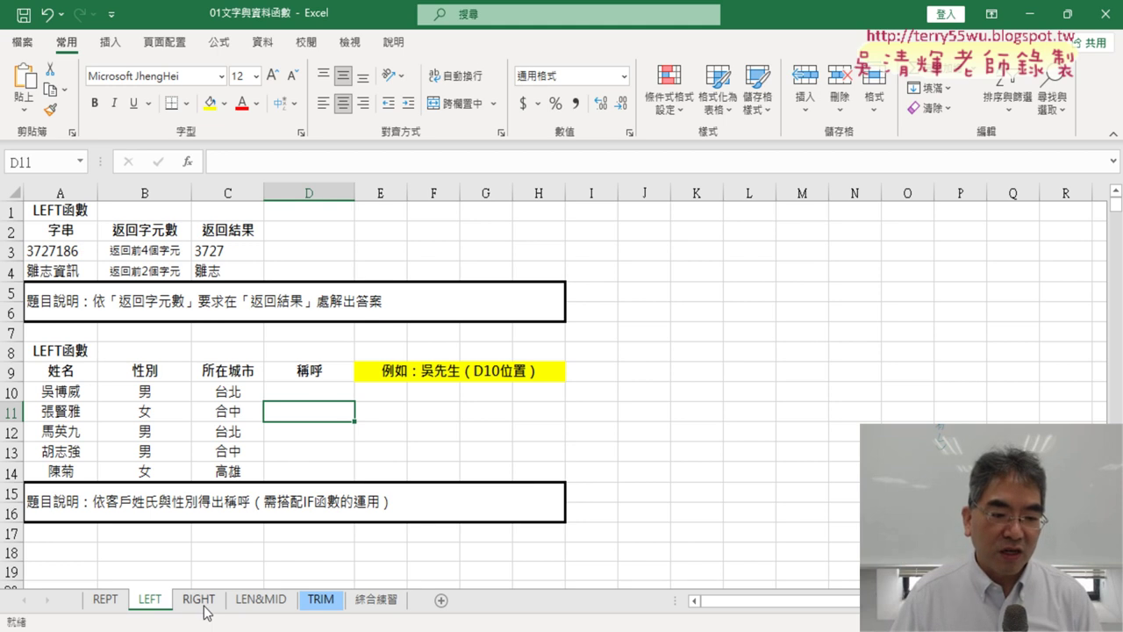
# Scroll the LEN&MID sheet down to the gender exercise and select C12 in 性別.
pyautogui.click(261, 600)
pyautogui.scroll(-1, 416, 511)
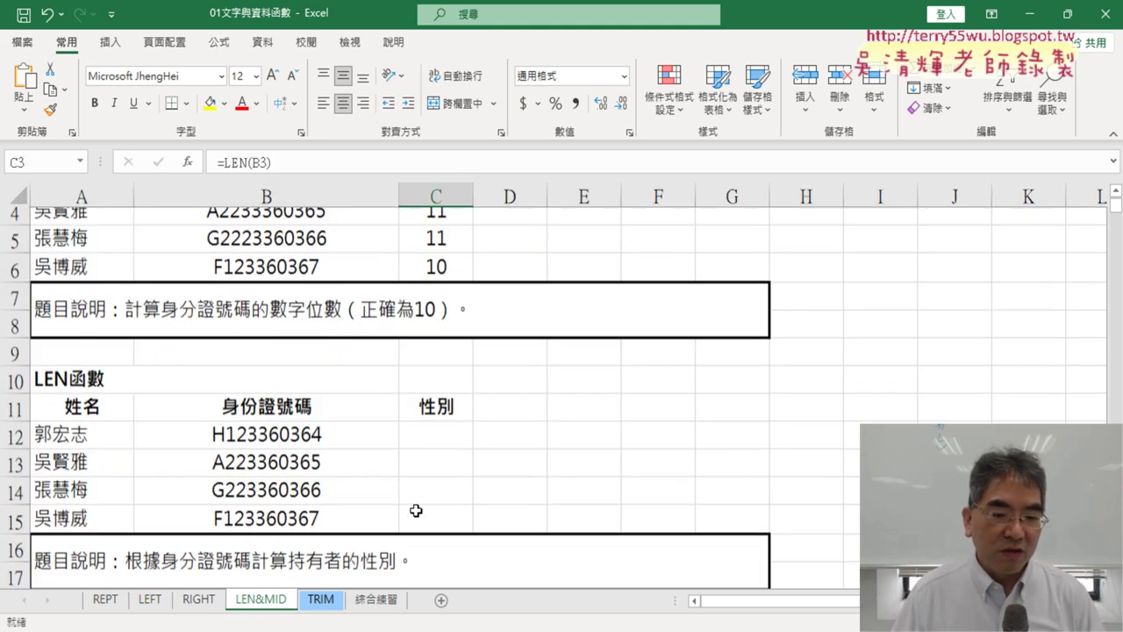
pyautogui.scroll(-1, 416, 511)
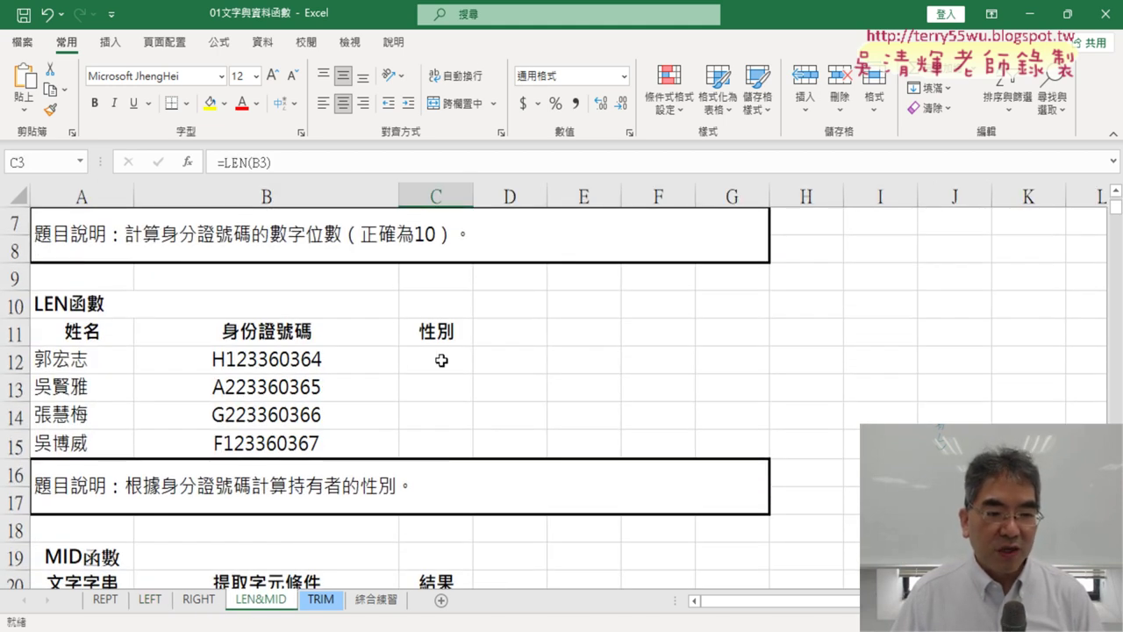
pyautogui.click(441, 360)
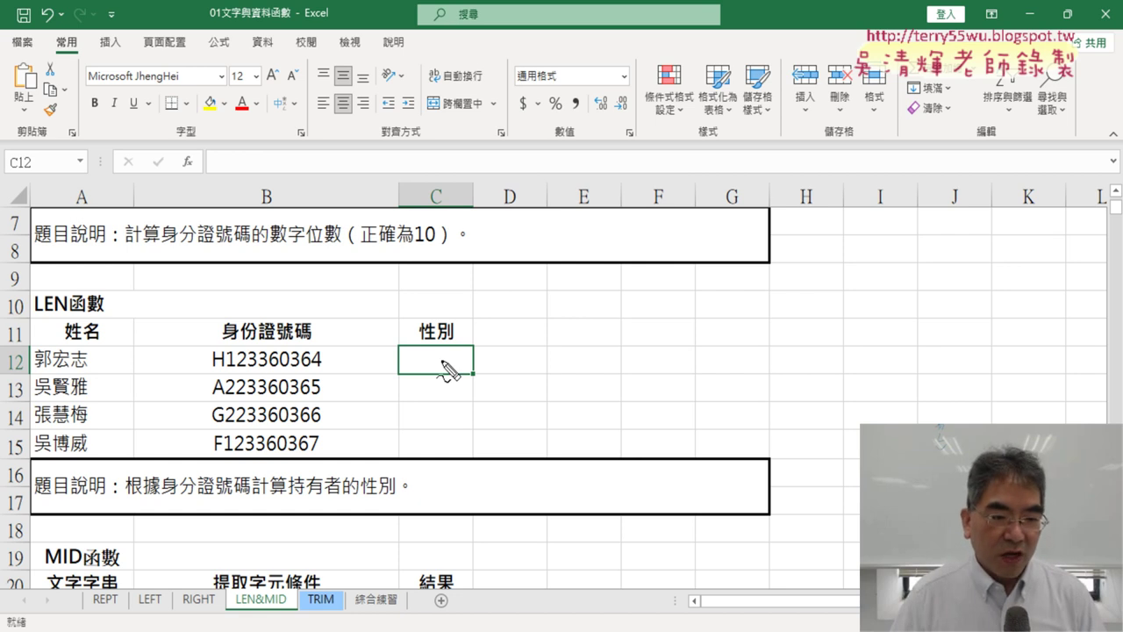
# Annotate each ID number's second digit with an arrow to 性別, then erase the marks.
pyautogui.moveTo(225, 349); pyautogui.dragTo(225, 457)
pyautogui.moveTo(226, 353)
pyautogui.mouseDown()
pyautogui.moveTo(243, 412)
pyautogui.moveTo(230, 456)
pyautogui.mouseUp()
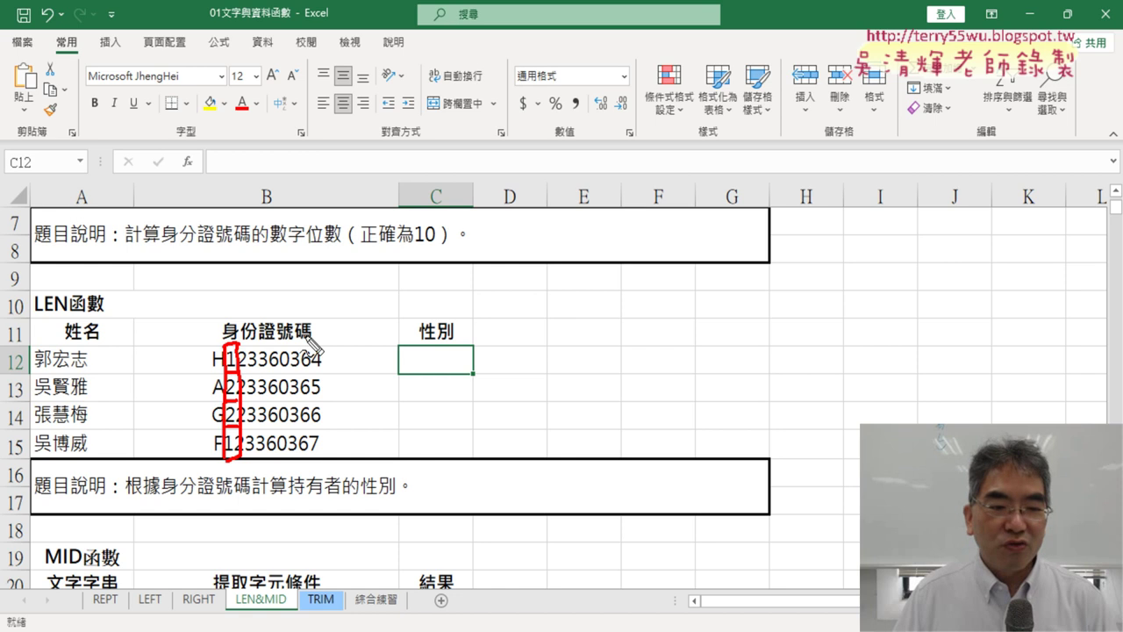
pyautogui.moveTo(235, 344)
pyautogui.mouseDown()
pyautogui.moveTo(439, 336)
pyautogui.moveTo(444, 317)
pyautogui.mouseUp()
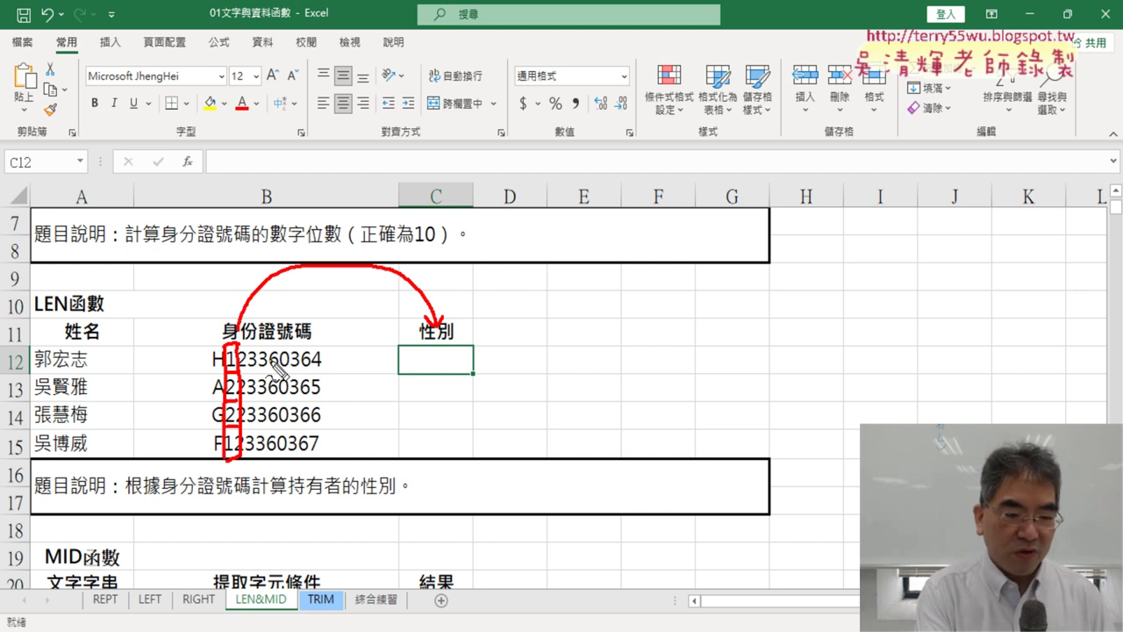
pyautogui.press('Escape')
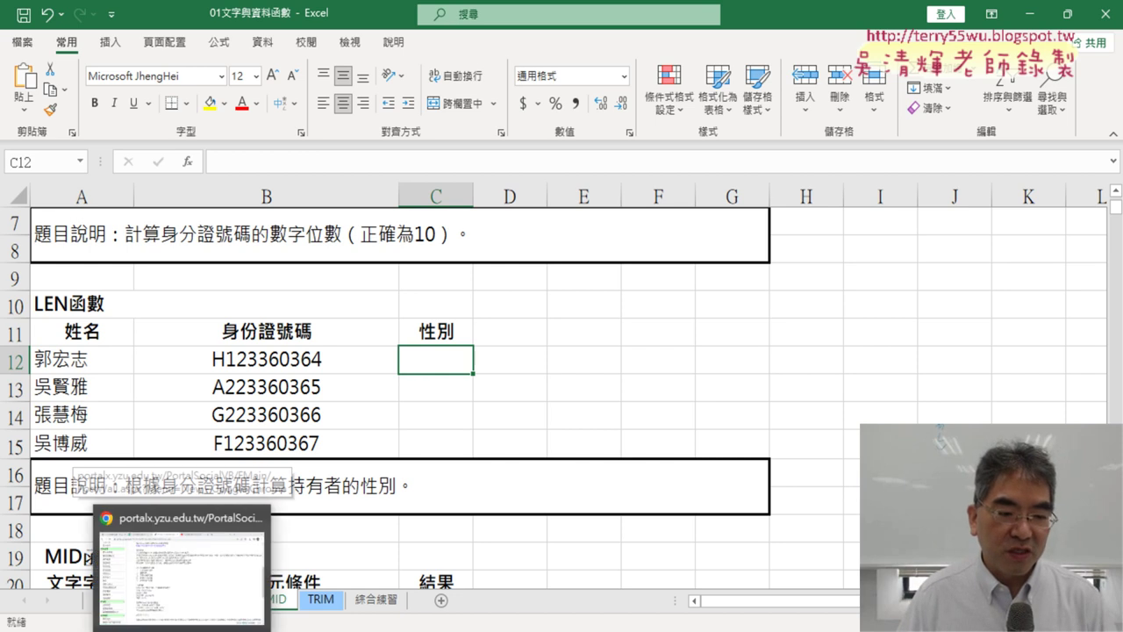
# Bring Chrome forward and switch to the 01文字與資料函數.xlsx Google Sheets tab showing the REPT sheet.
pyautogui.click(183, 593)
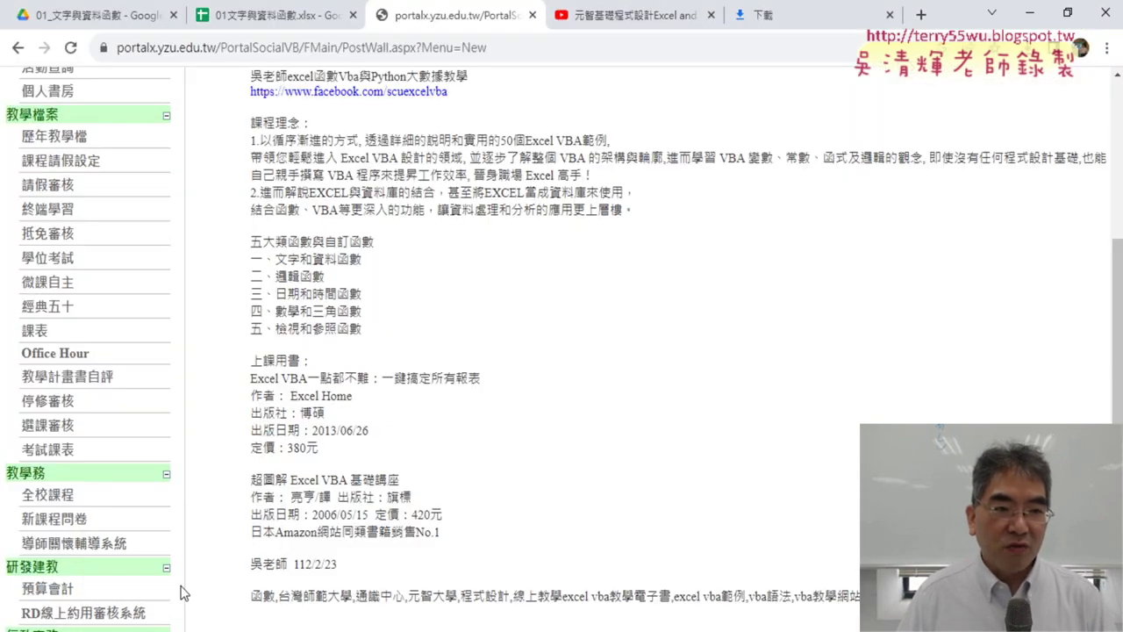
pyautogui.click(268, 17)
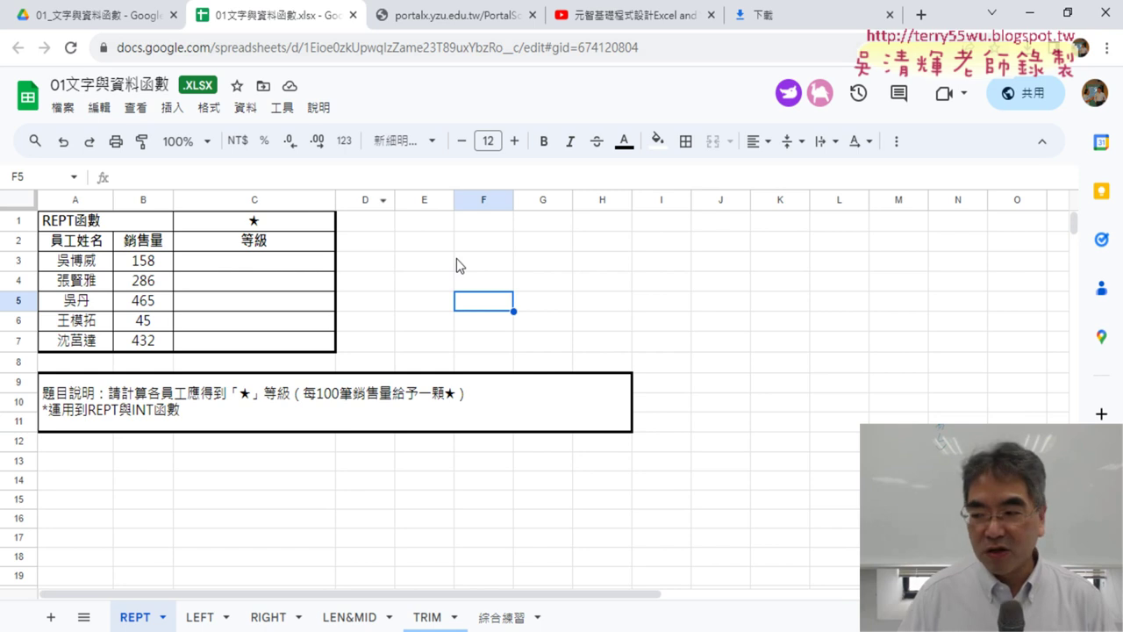